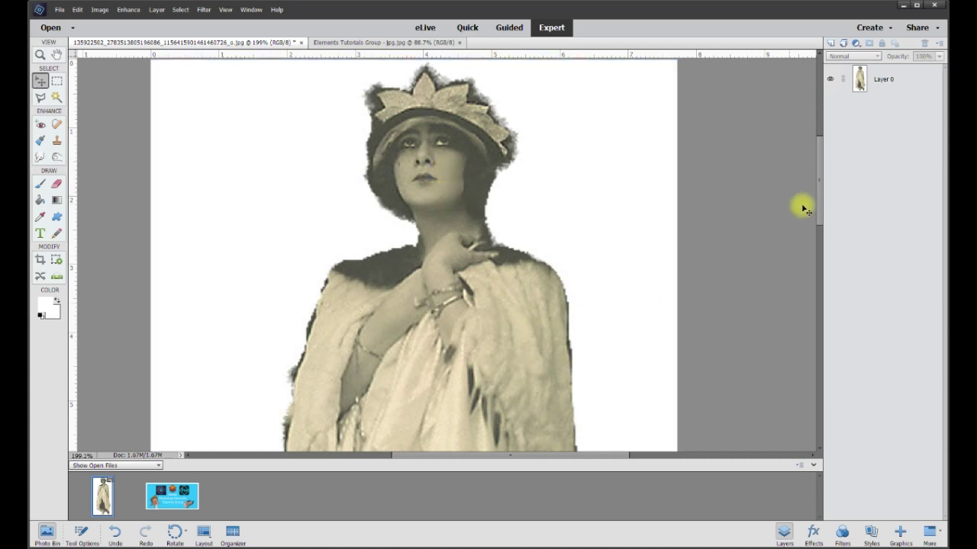
Step: Duplicate Layer 0 to work on a copy of the photo with the pink stain on the cloak
drag(818, 215, 819, 355)
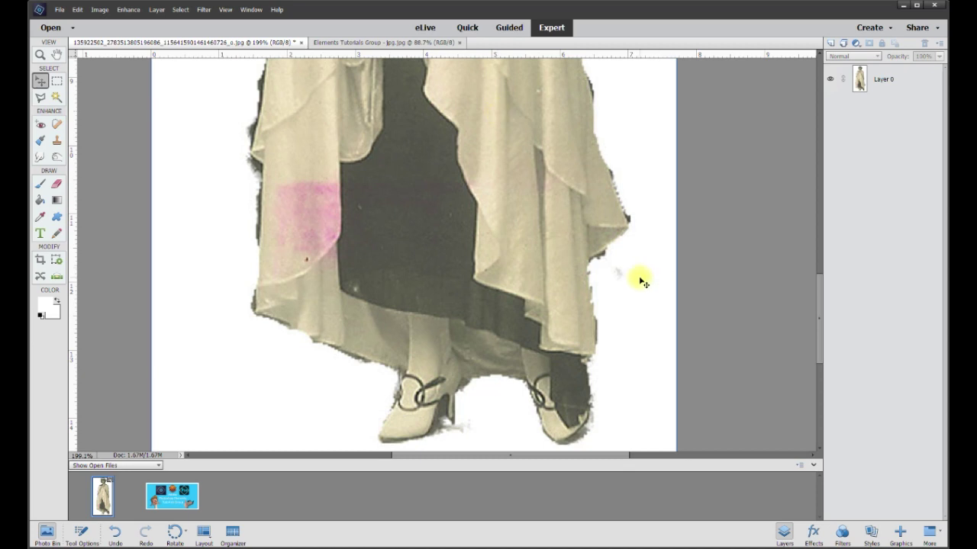
click(892, 81)
key(ctrl+j)
key(ctrl+u)
click(800, 120)
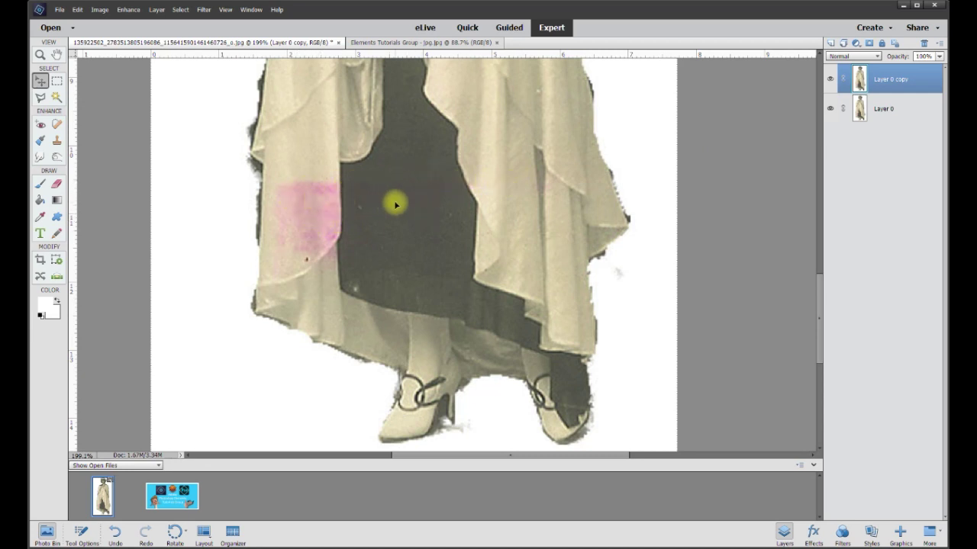
Step: Lasso the clean cloak fabric just above the pink stain and copy it to a new layer
click(40, 98)
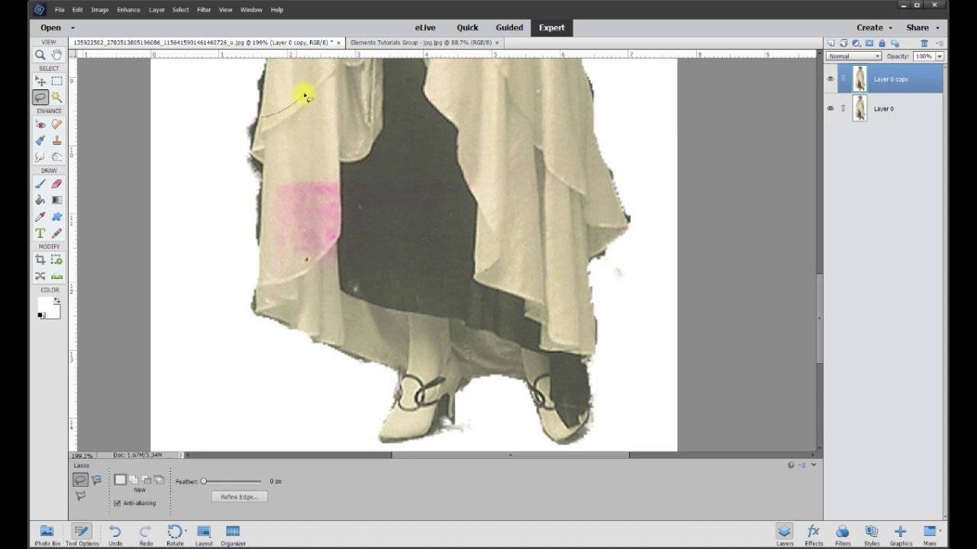
mouse_move(343, 82)
mouse_down()
mouse_move(347, 166)
mouse_move(316, 190)
mouse_move(247, 148)
mouse_move(254, 122)
mouse_up()
right_click(300, 135)
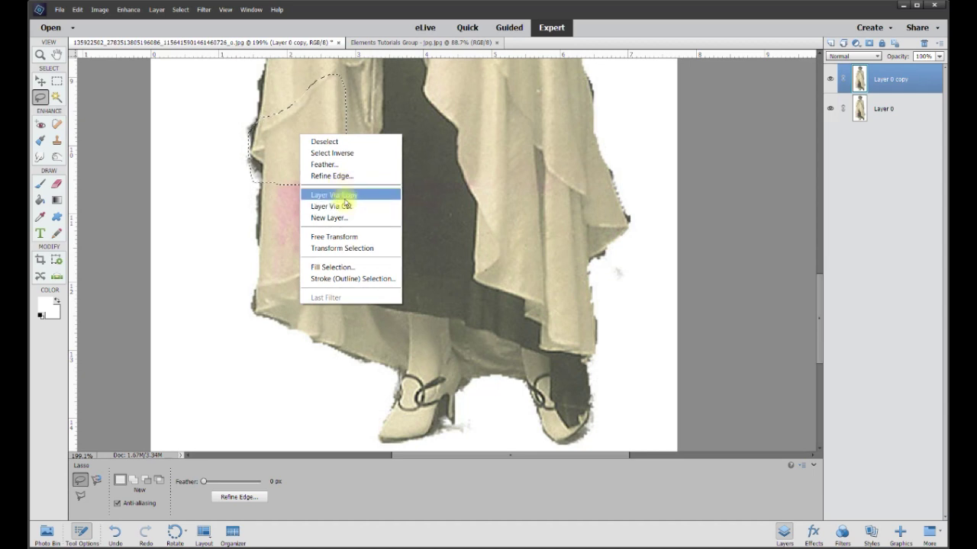
click(342, 193)
Step: Move the copied fabric patch down over the pink stain and stretch it vertically to cover most of it
click(40, 82)
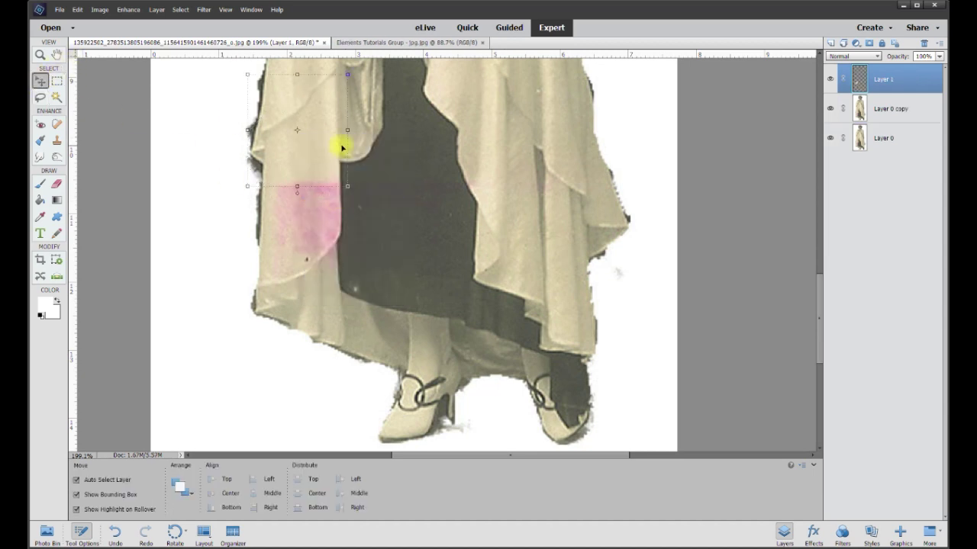
drag(321, 141, 305, 91)
click(314, 269)
mouse_move(303, 201)
mouse_down()
mouse_move(320, 132)
mouse_move(342, 213)
mouse_move(279, 226)
mouse_move(299, 220)
mouse_move(287, 221)
mouse_move(292, 214)
mouse_move(303, 218)
mouse_up()
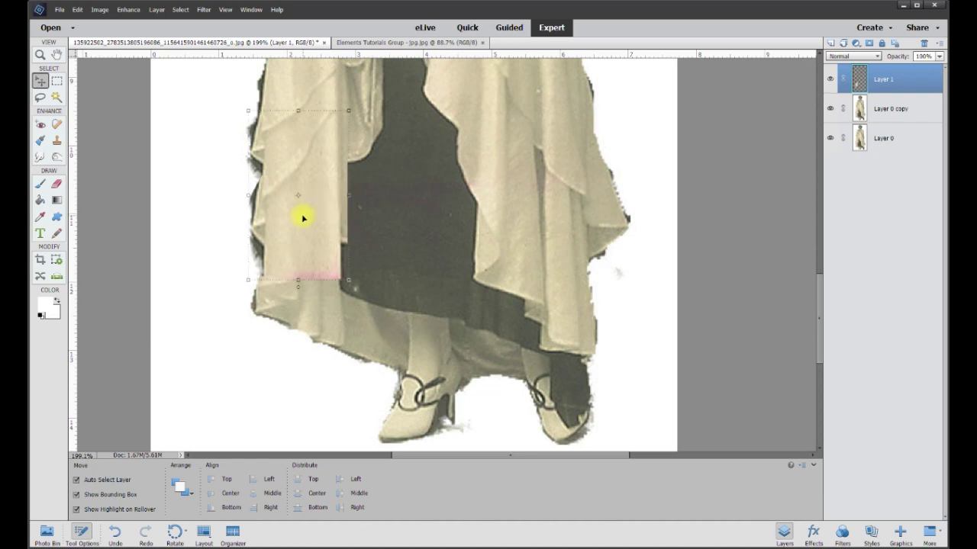
Step: Hide Layer 0 and lower the fabric patch layer's opacity to 62%
click(939, 56)
mouse_move(937, 70)
mouse_down()
mouse_move(896, 67)
mouse_move(922, 67)
mouse_up()
scroll(323, 201, up, 3)
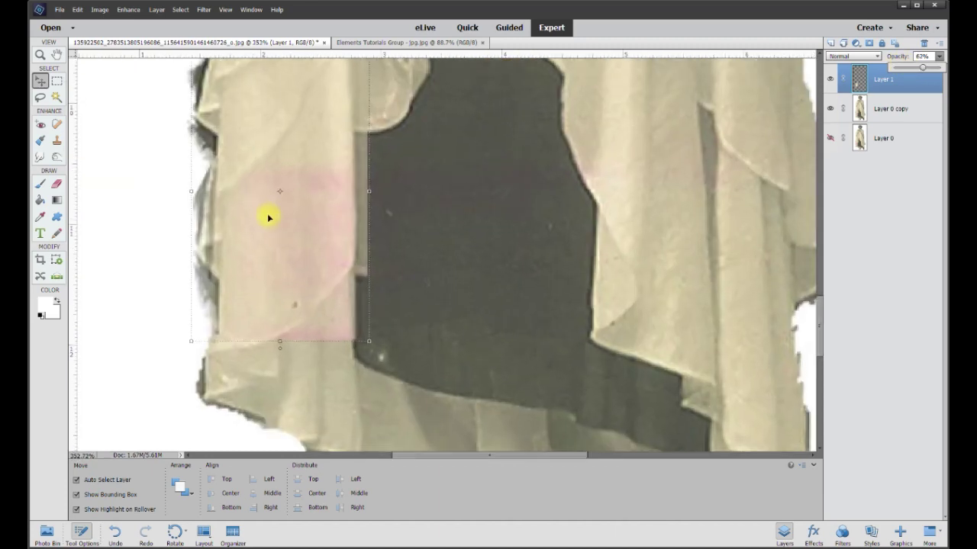
Step: Erase the patch's overhang along the dark skirt edge and below the cloak fold with a 20 px eraser brush
click(56, 184)
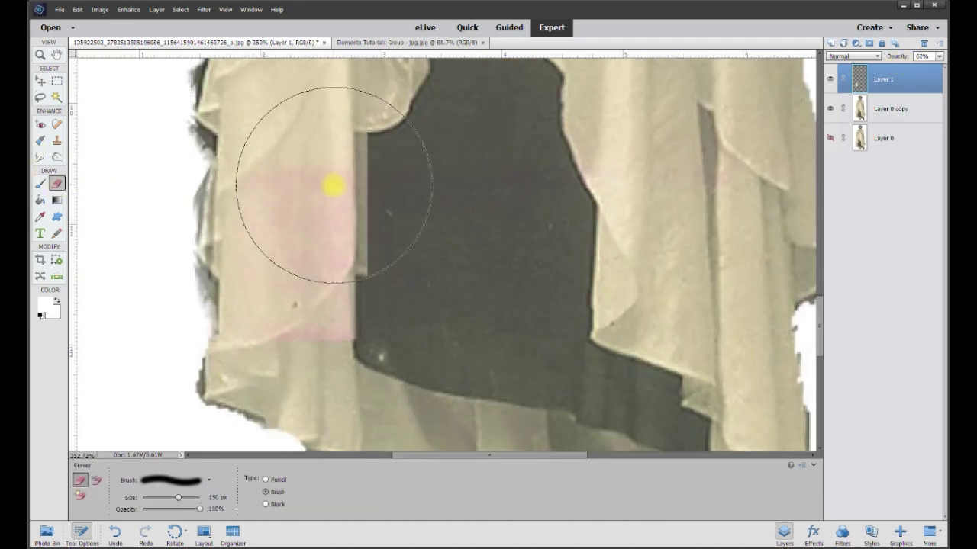
scroll(331, 188, down, 2)
click(216, 497)
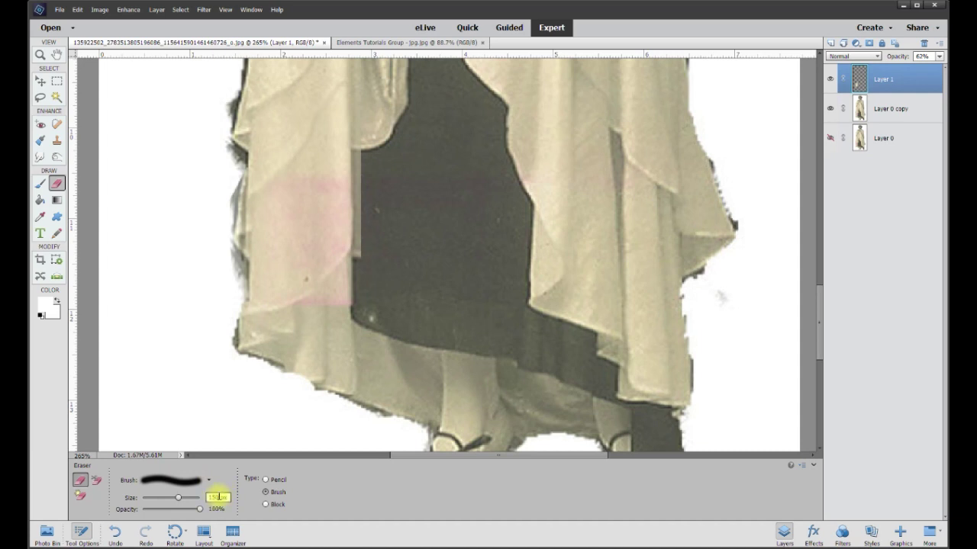
text(50)
key(Return)
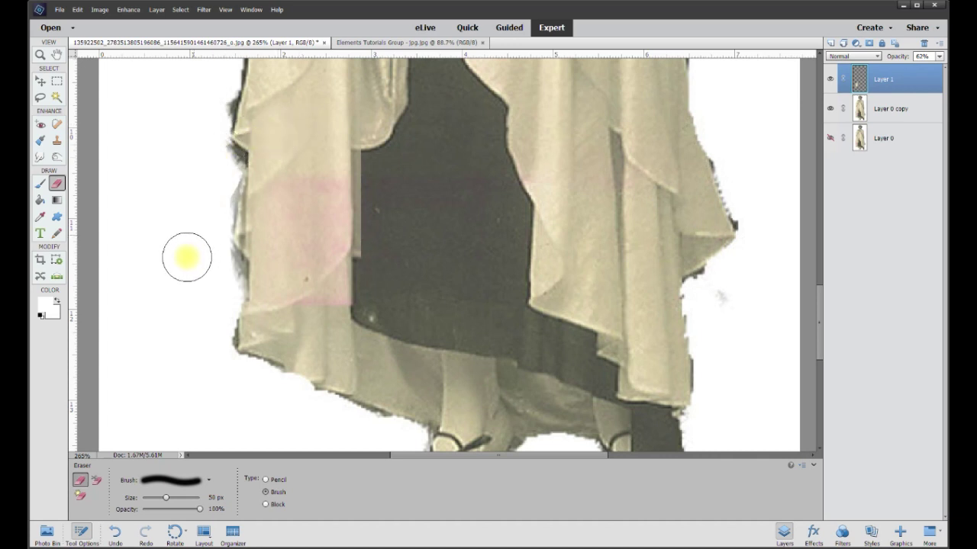
mouse_move(393, 69)
mouse_down()
mouse_move(375, 83)
mouse_move(384, 206)
mouse_up()
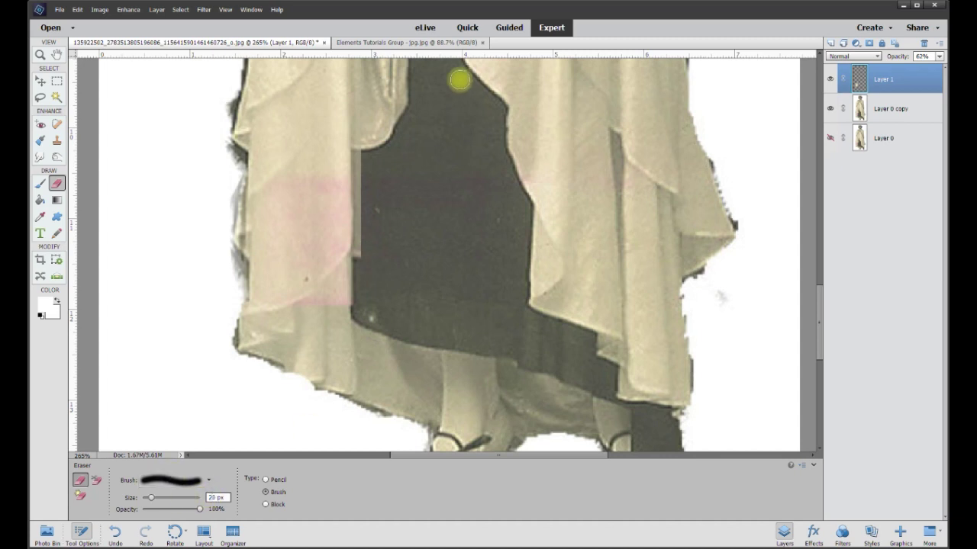
drag(362, 154, 360, 256)
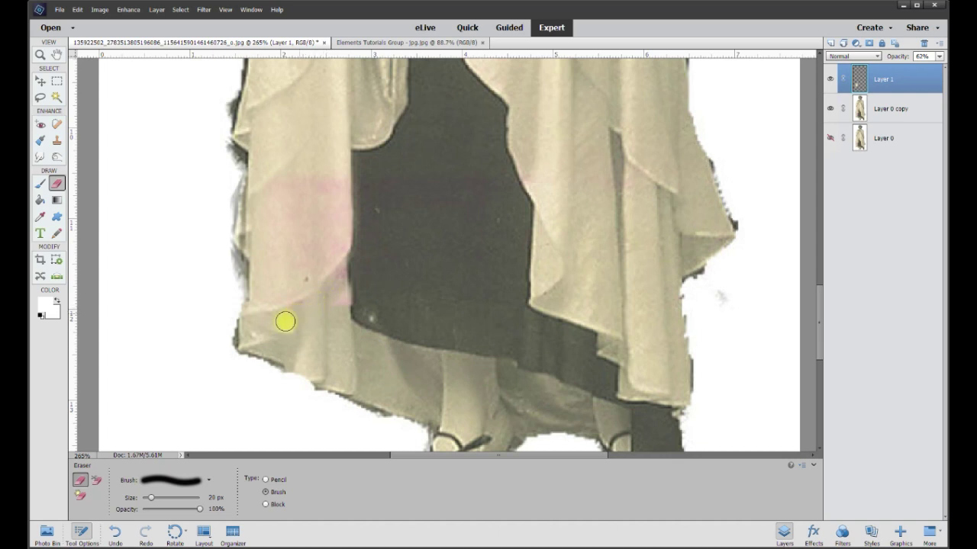
drag(361, 283, 360, 272)
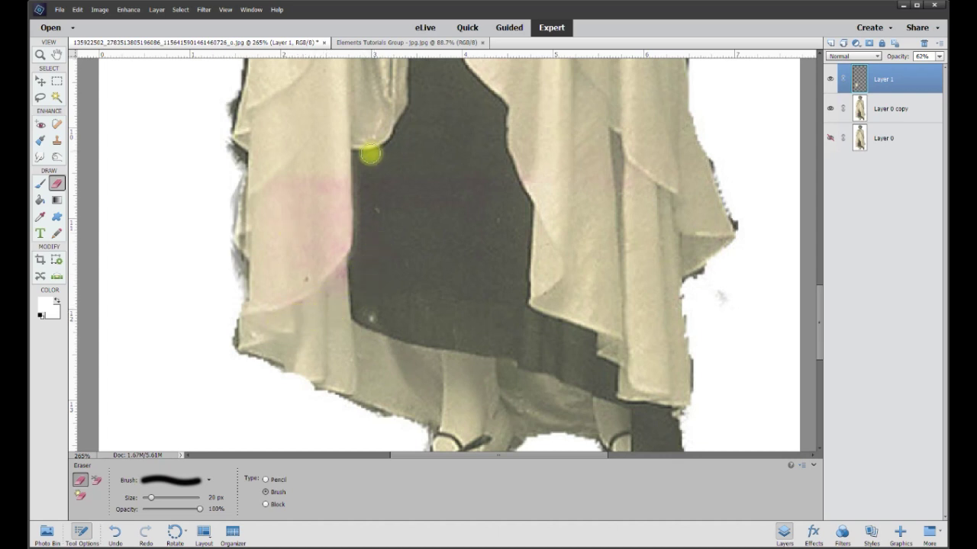
Step: Restore the patch layer's opacity to 100% and merge it down into Layer 0 copy
click(940, 58)
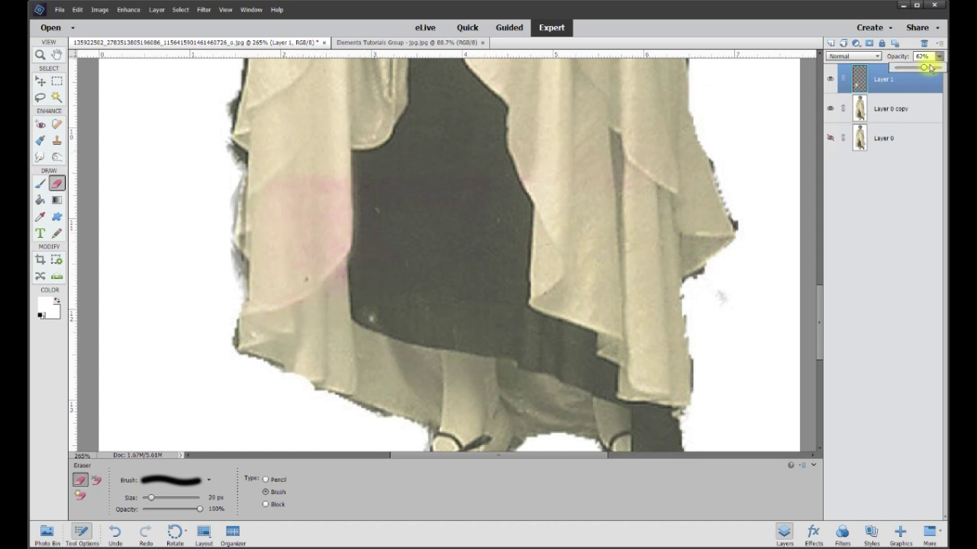
drag(938, 69, 944, 67)
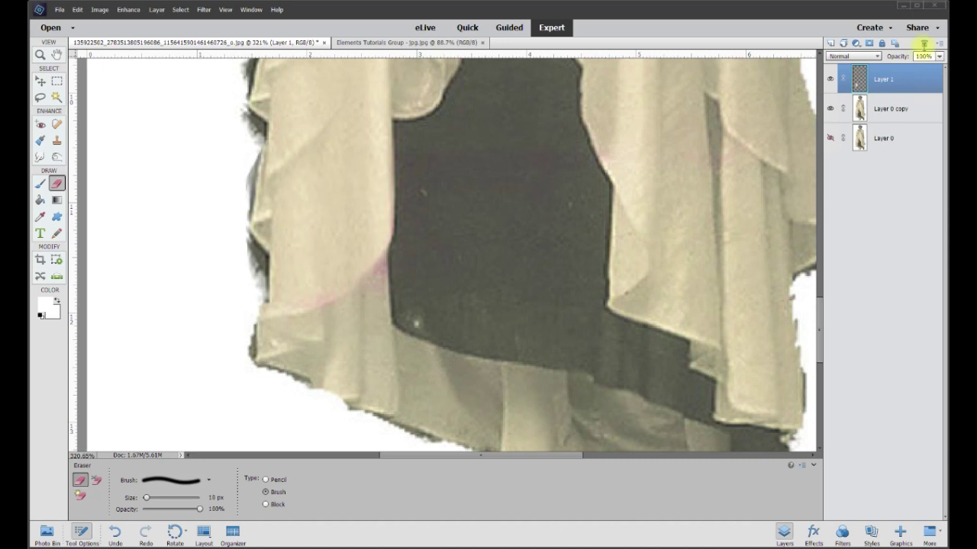
right_click(887, 81)
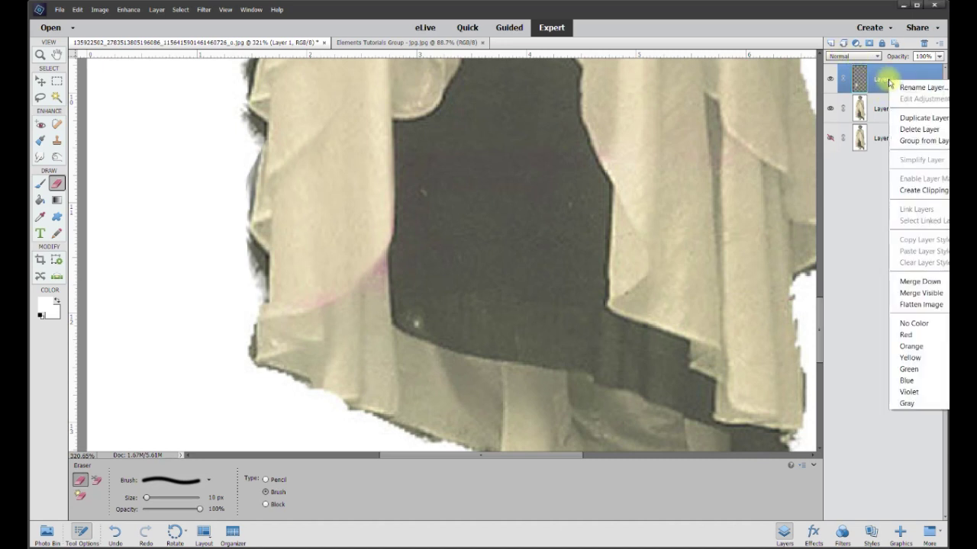
click(926, 281)
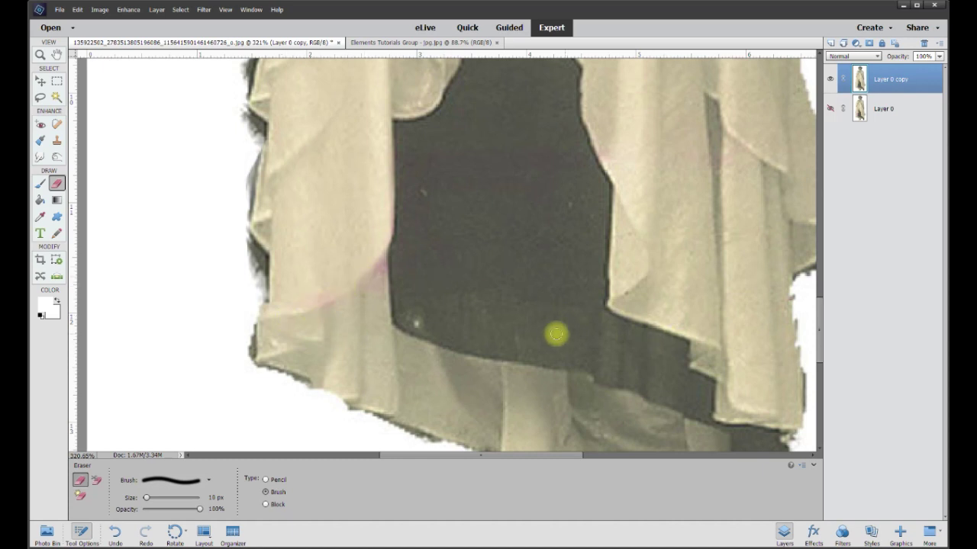
Step: Lasso a curved fold of clean fabric higher on the cloak and copy it to a new layer
scroll(581, 285, down, 2)
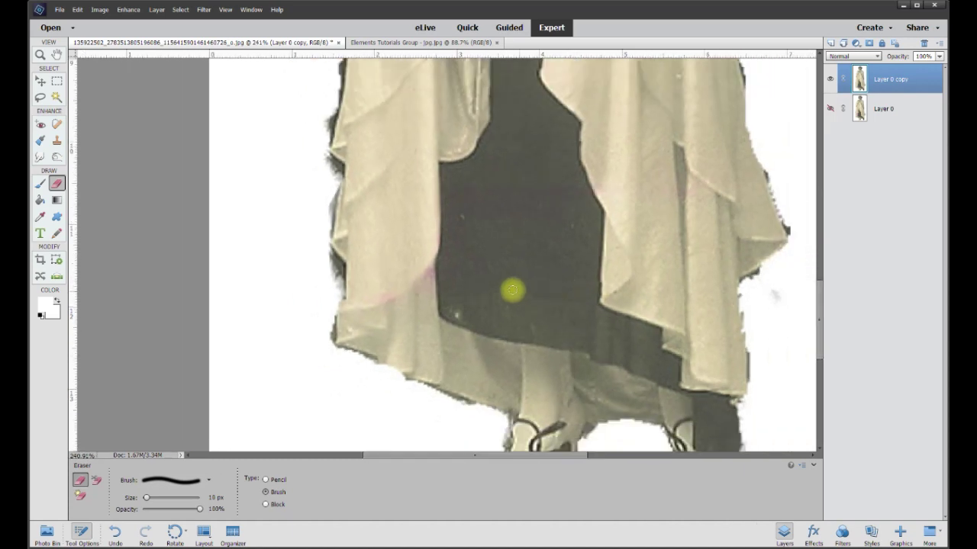
scroll(407, 139, down, 1)
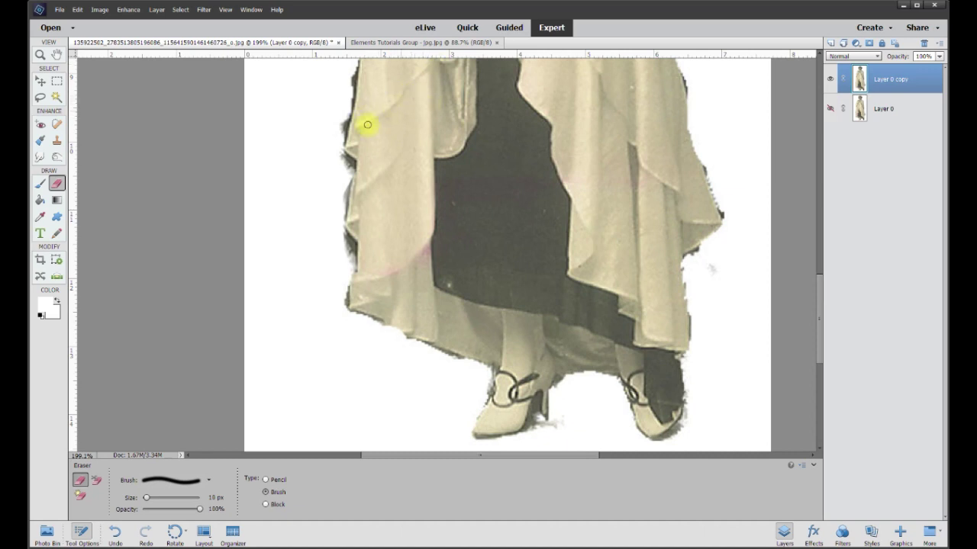
click(39, 97)
scroll(404, 182, down, 1)
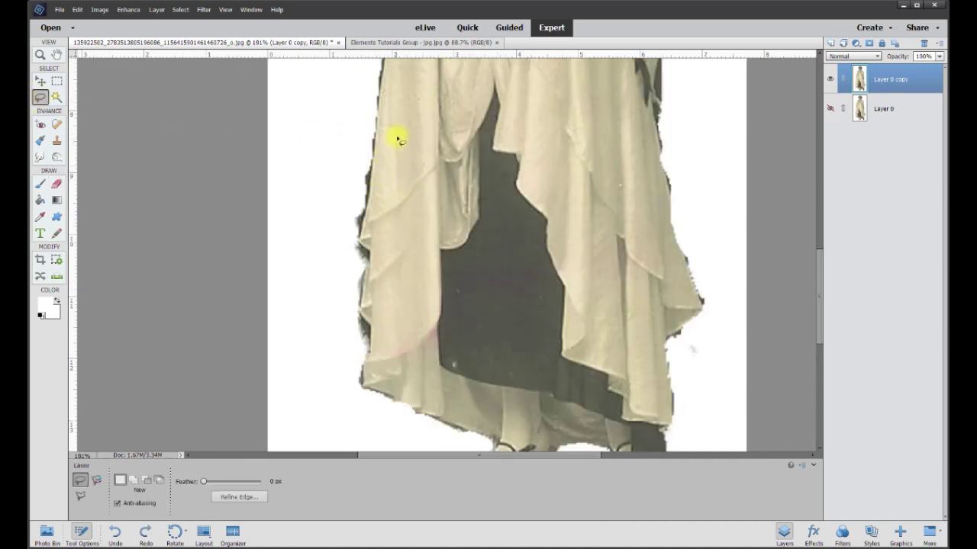
mouse_move(410, 240)
mouse_down()
mouse_move(458, 192)
mouse_move(435, 135)
mouse_move(389, 139)
mouse_up()
right_click(410, 192)
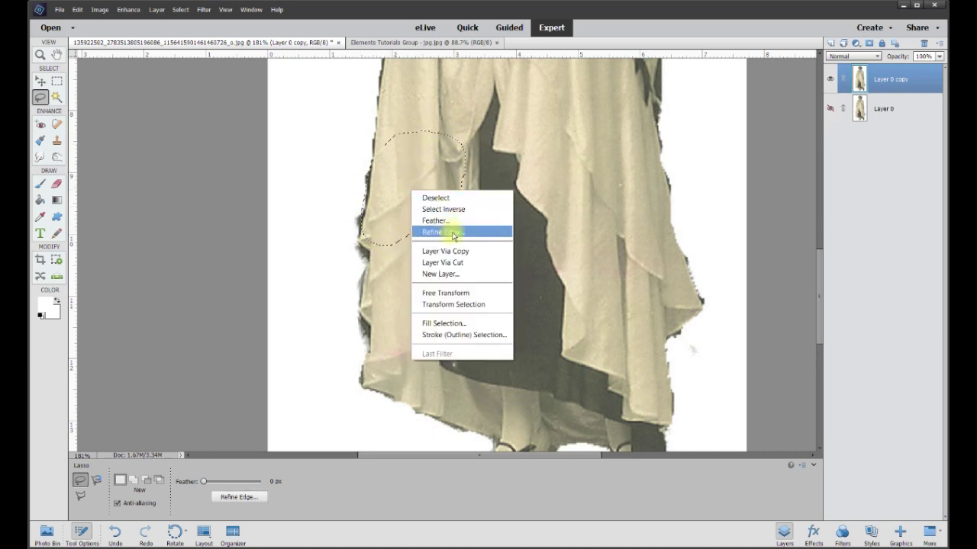
click(444, 251)
Step: Move the copied fold patch over the remaining pink fringe at the lower edge of the cloak
click(40, 80)
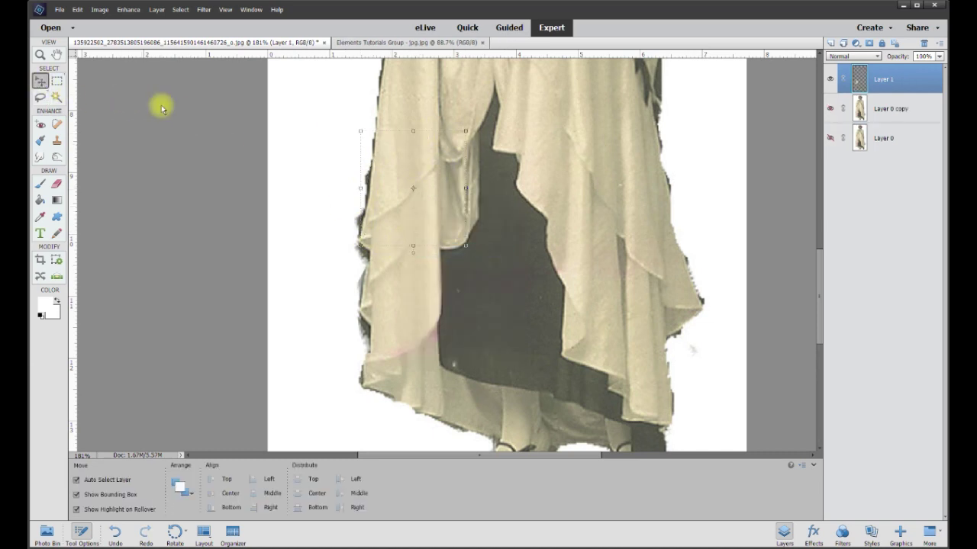
drag(428, 194, 567, 348)
scroll(435, 349, up, 3)
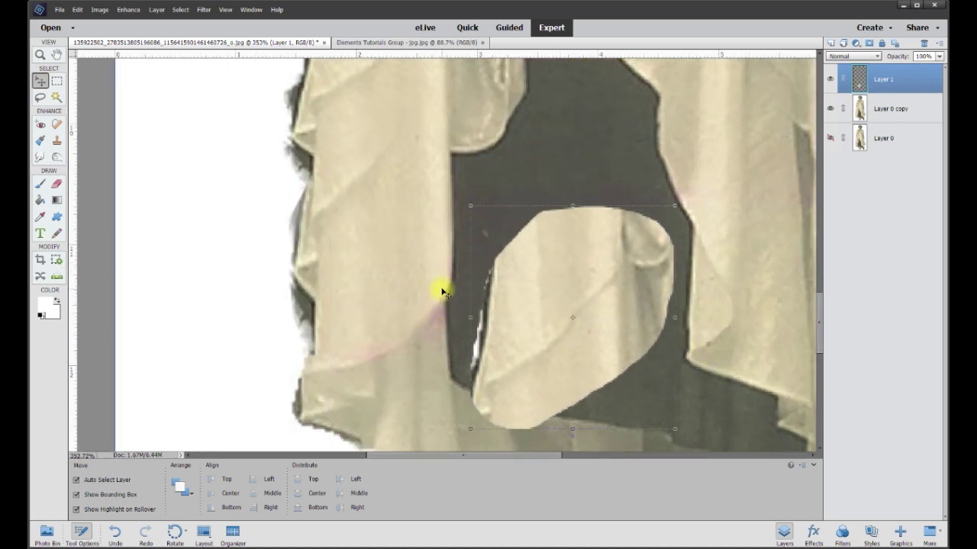
drag(527, 393, 362, 385)
Step: Lower the fold patch's opacity to 58% and nudge it into line with the cloak's curved edge
click(939, 56)
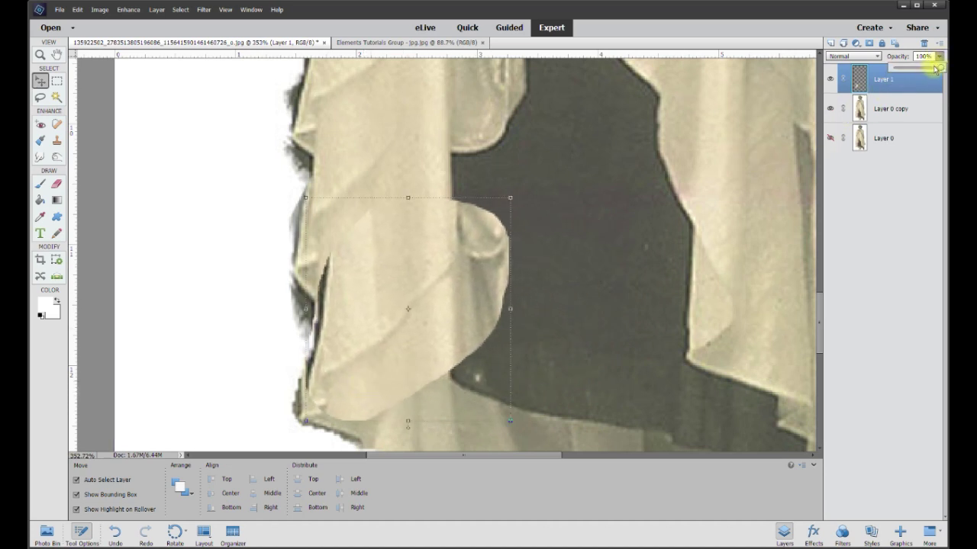
drag(930, 72, 921, 72)
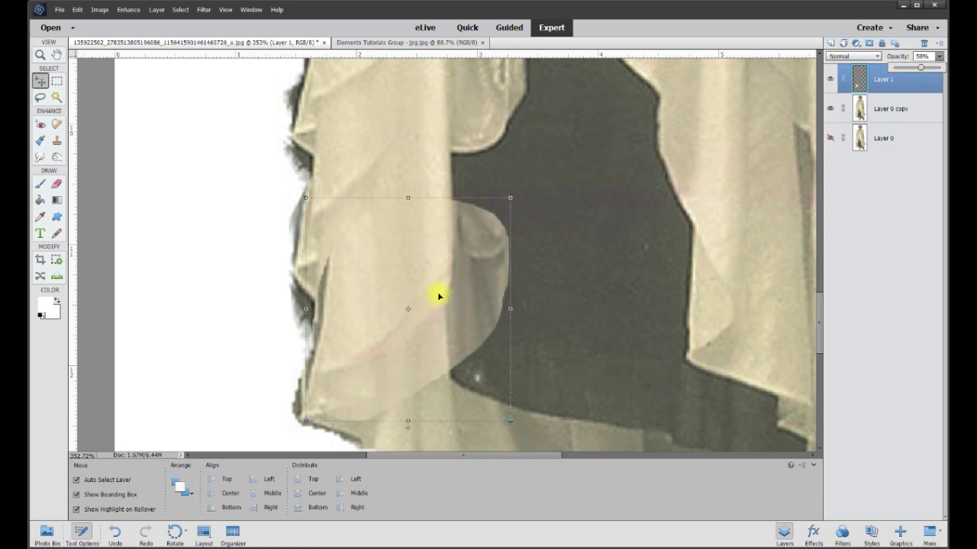
mouse_move(455, 315)
mouse_down()
mouse_move(485, 361)
mouse_move(389, 267)
mouse_move(475, 298)
mouse_move(455, 304)
mouse_up()
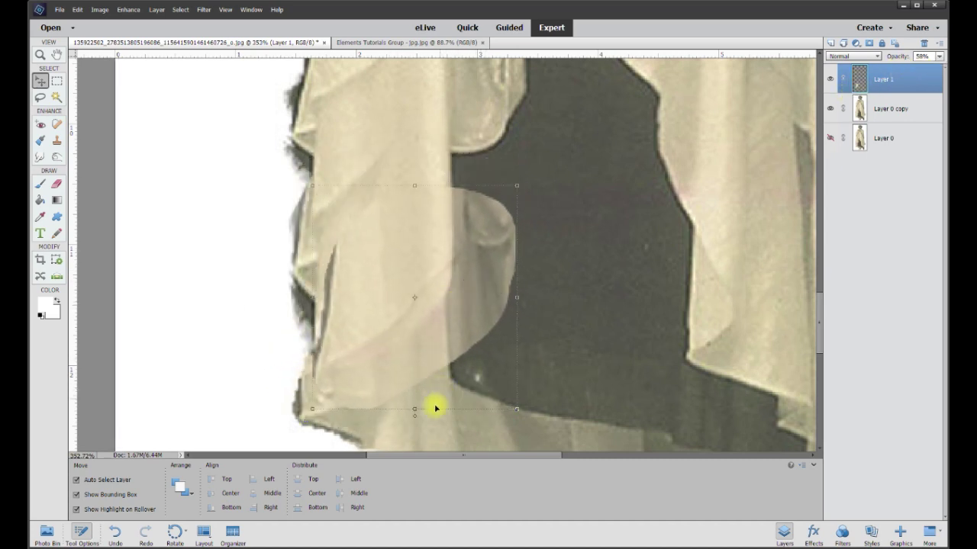
Step: Rotate the fold patch by 5.44 degrees and reposition it over the pink fringe along the curved edge
drag(416, 419, 405, 414)
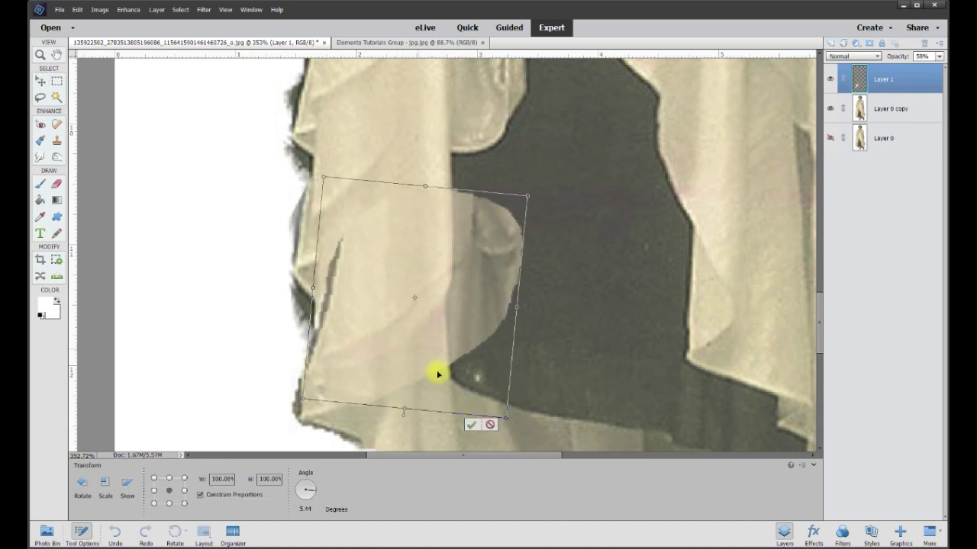
click(471, 424)
mouse_move(414, 316)
mouse_down()
mouse_move(546, 334)
mouse_move(427, 335)
mouse_move(423, 323)
mouse_up()
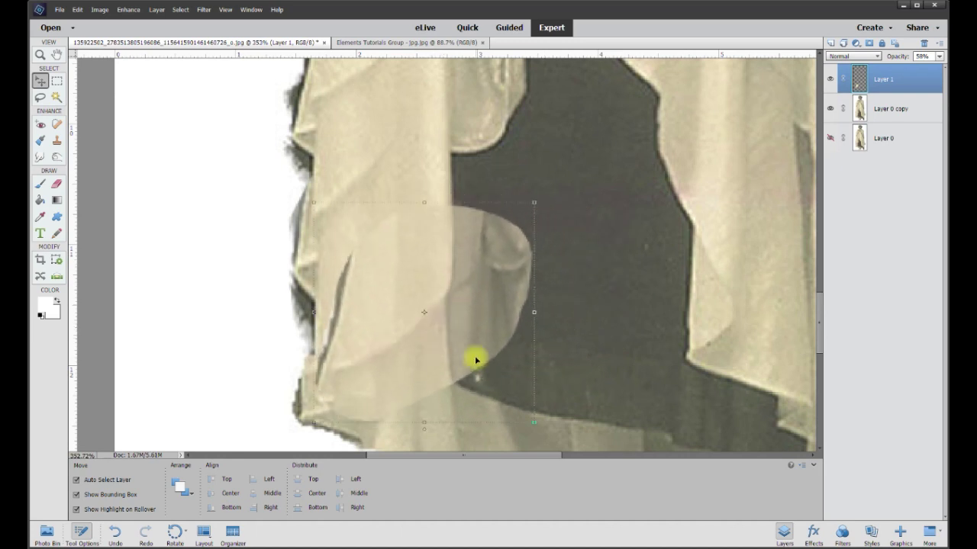
Step: Erase the fold patch's excess beside the dark skirt and at the cloak's outer edge with a 20 px eraser brush
click(57, 184)
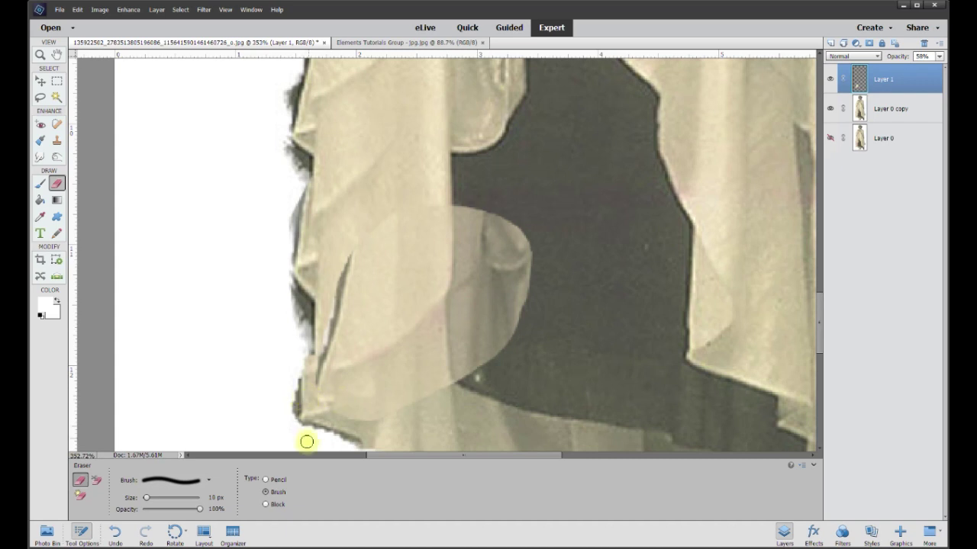
double_click(211, 497)
text(28)
key(Return)
mouse_move(305, 415)
mouse_down()
mouse_move(398, 381)
mouse_move(443, 333)
mouse_move(466, 291)
mouse_move(460, 194)
mouse_up()
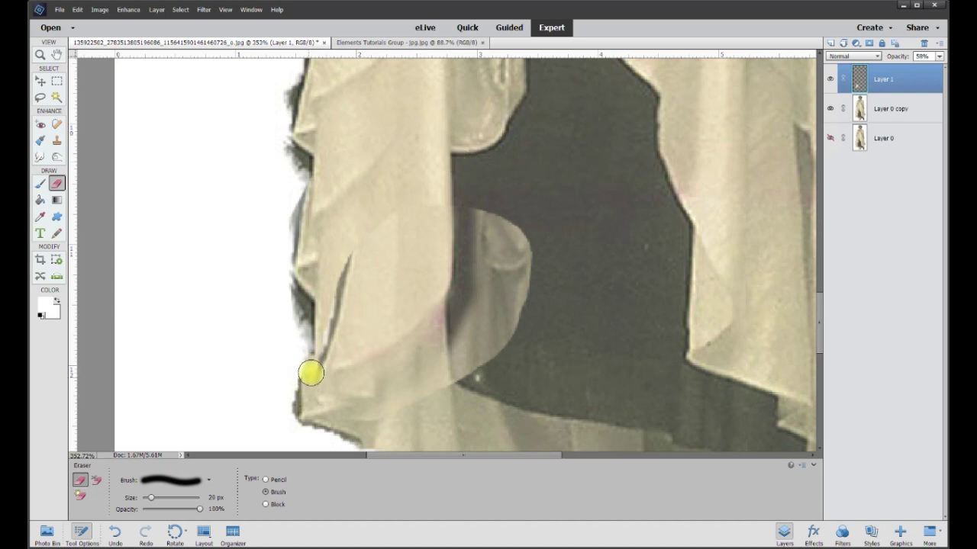
mouse_move(325, 339)
mouse_down()
mouse_move(346, 255)
mouse_move(308, 377)
mouse_up()
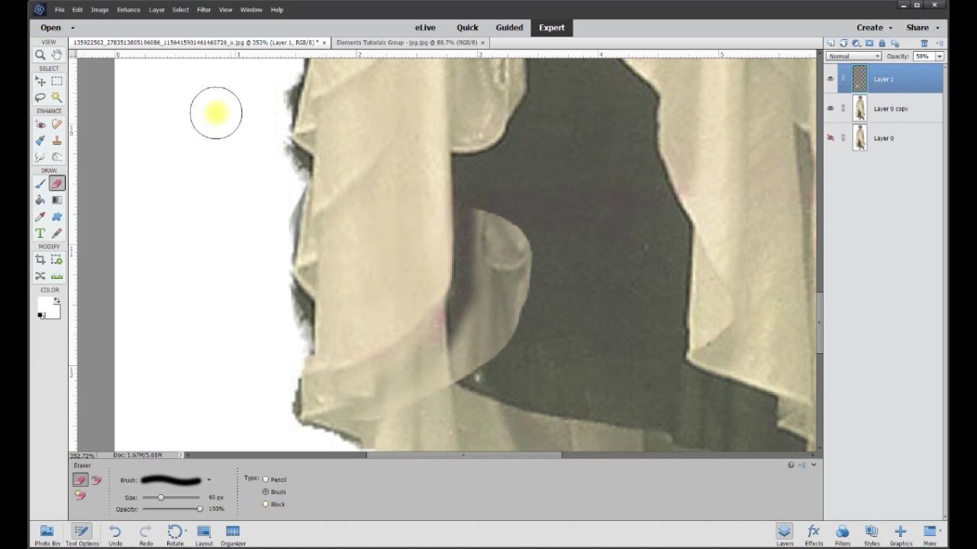
Step: Lasso the fold patch's leftover area over the dark skirt and lower hem, delete it, and clear the selection
click(40, 96)
mouse_move(484, 173)
mouse_down()
mouse_move(463, 231)
mouse_move(452, 312)
mouse_move(431, 357)
mouse_move(326, 431)
mouse_move(346, 439)
mouse_move(430, 422)
mouse_move(528, 372)
mouse_move(576, 263)
mouse_move(524, 174)
mouse_up()
key(Delete)
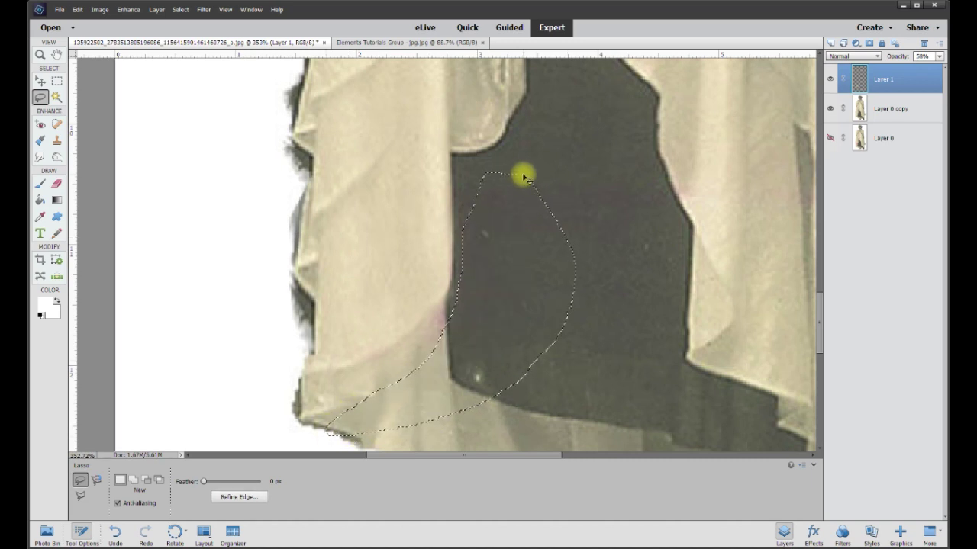
key(ctrl+d)
Step: Restore the fold patch layer to full opacity and merge it into Layer 0 copy
click(925, 56)
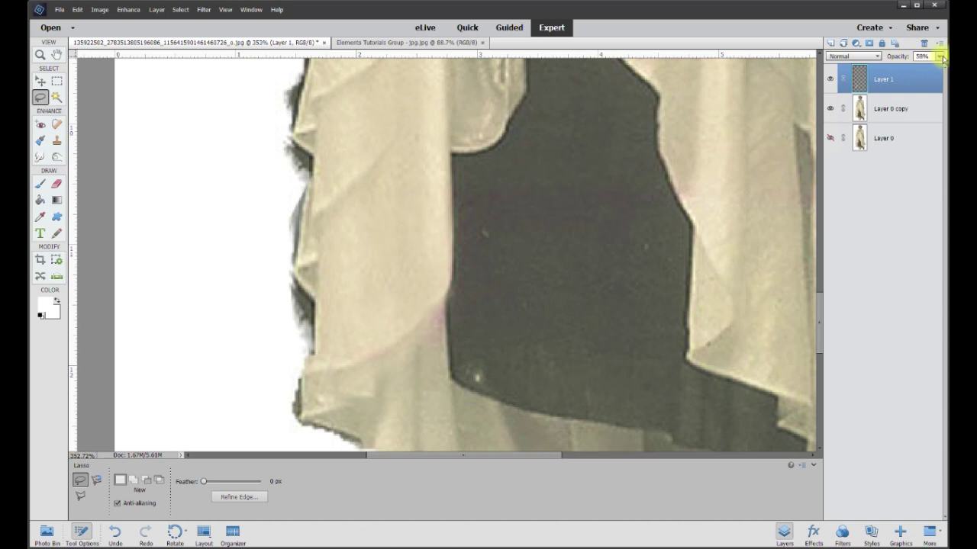
click(941, 58)
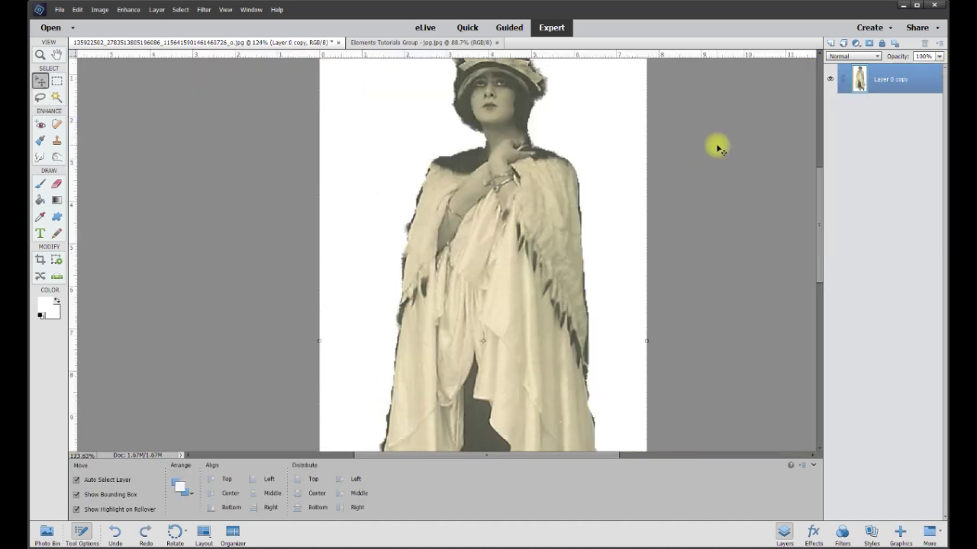
Step: Duplicate Layer 0 copy as Layer 0 copy 2 and hide the original layer
right_click(880, 78)
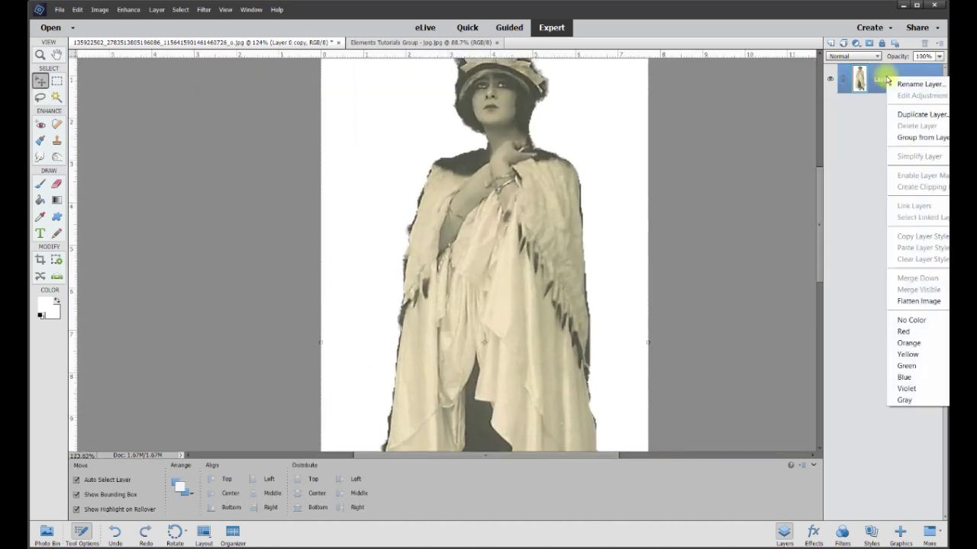
click(905, 111)
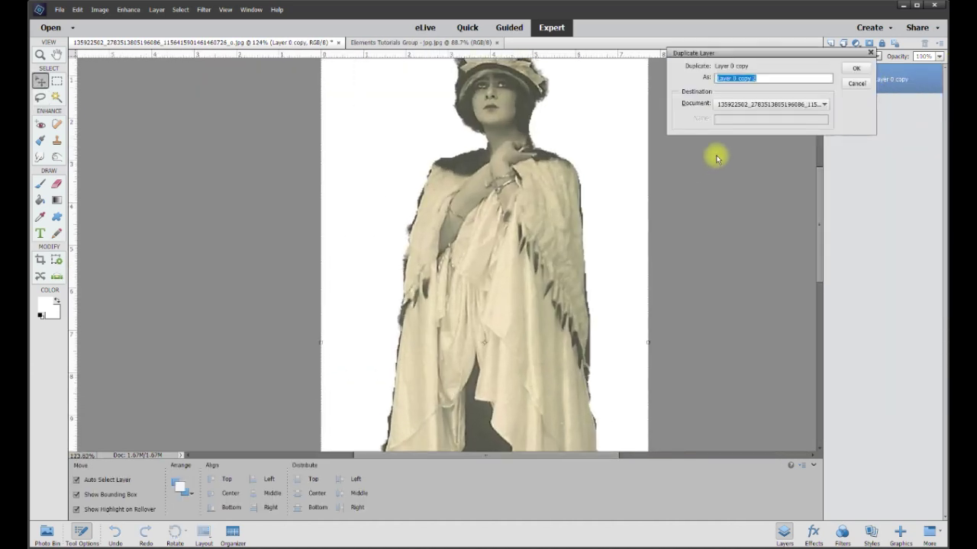
click(856, 68)
click(829, 109)
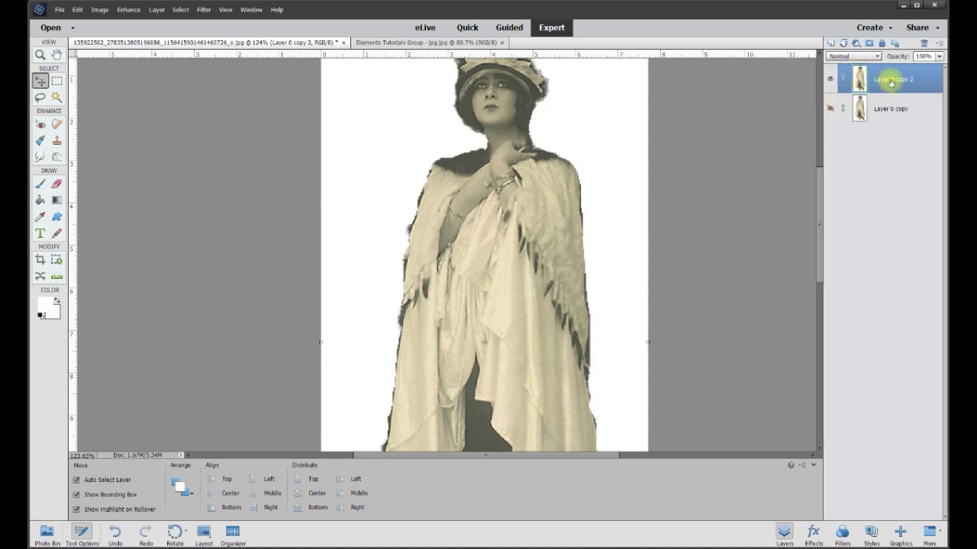
Step: Adjust Layer 0 copy 2 with Brightness/Contrast, setting brightness to -13 and contrast to 70 while comparing the preview
click(127, 12)
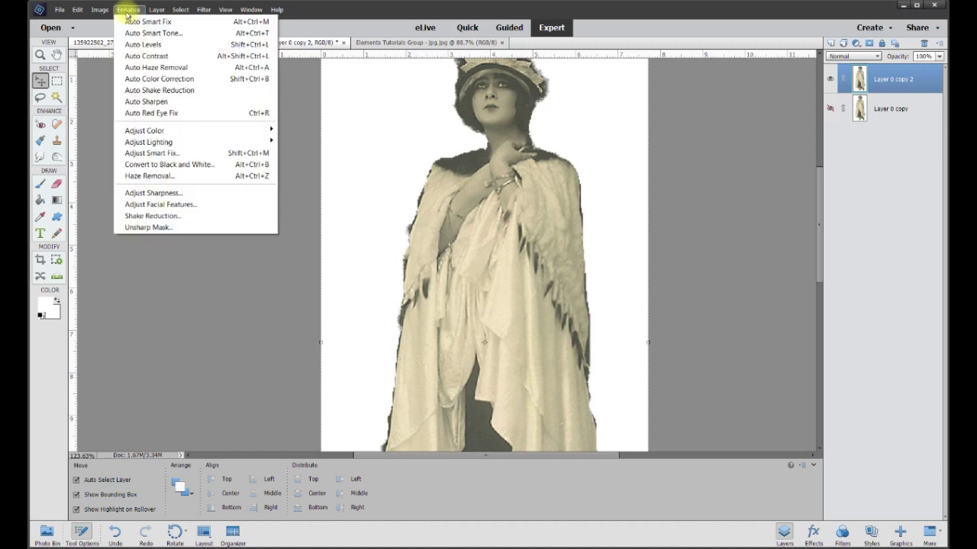
mouse_move(264, 141)
click(293, 154)
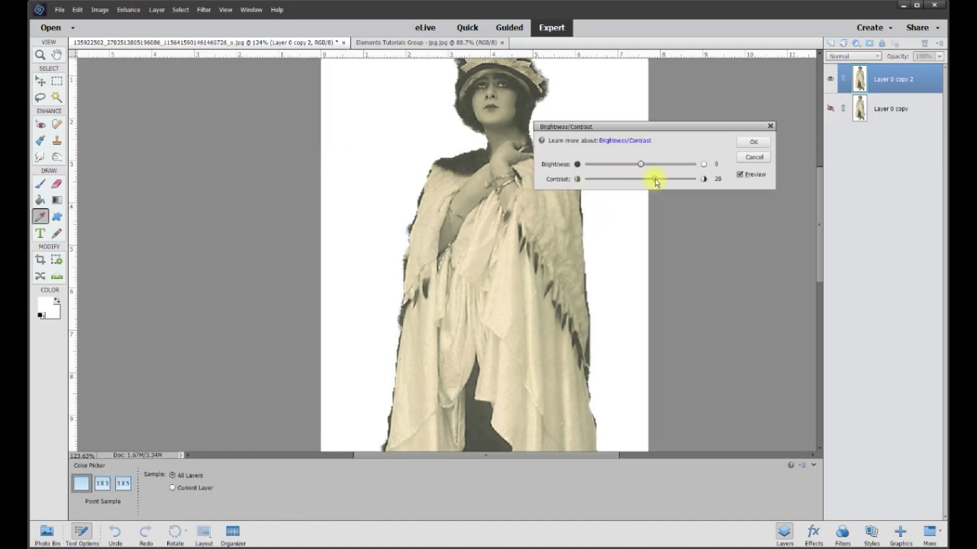
drag(640, 165, 640, 163)
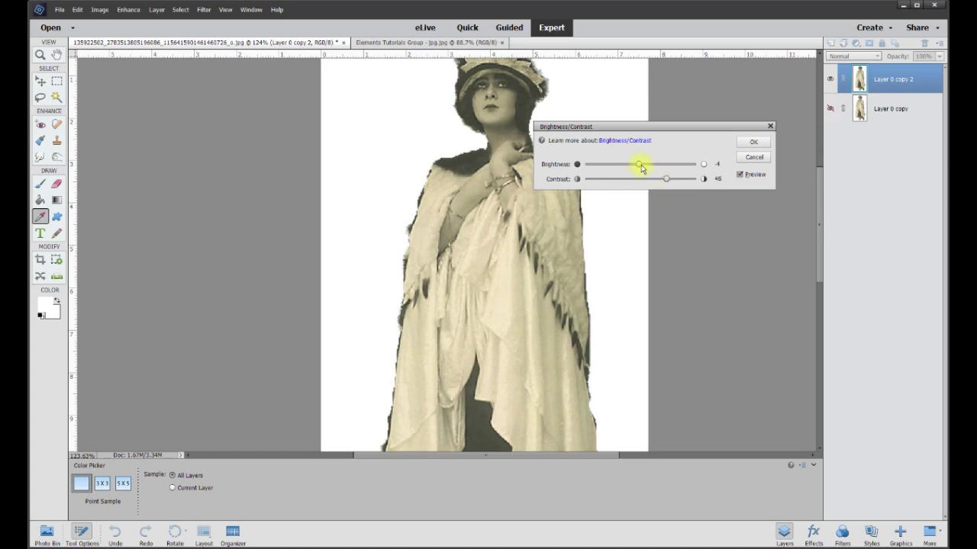
drag(636, 166, 638, 167)
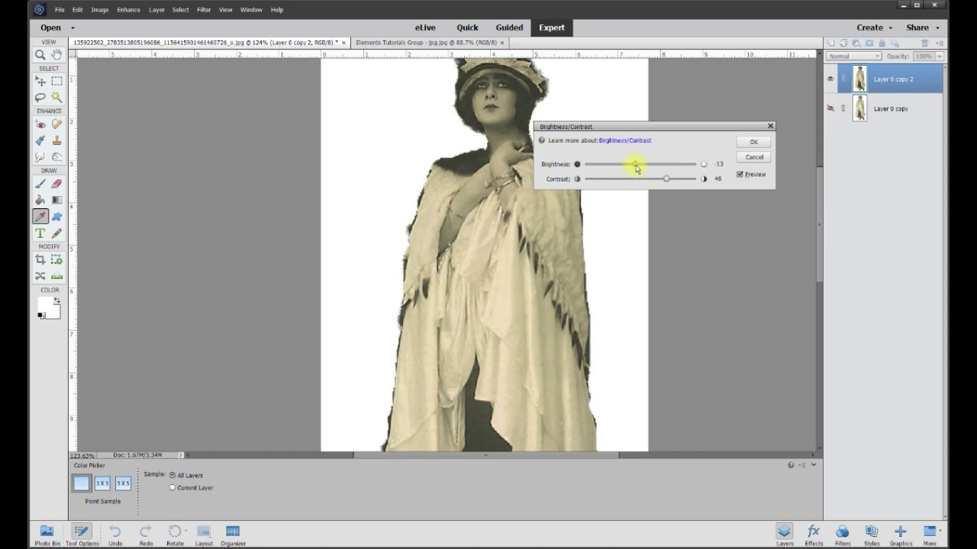
click(741, 176)
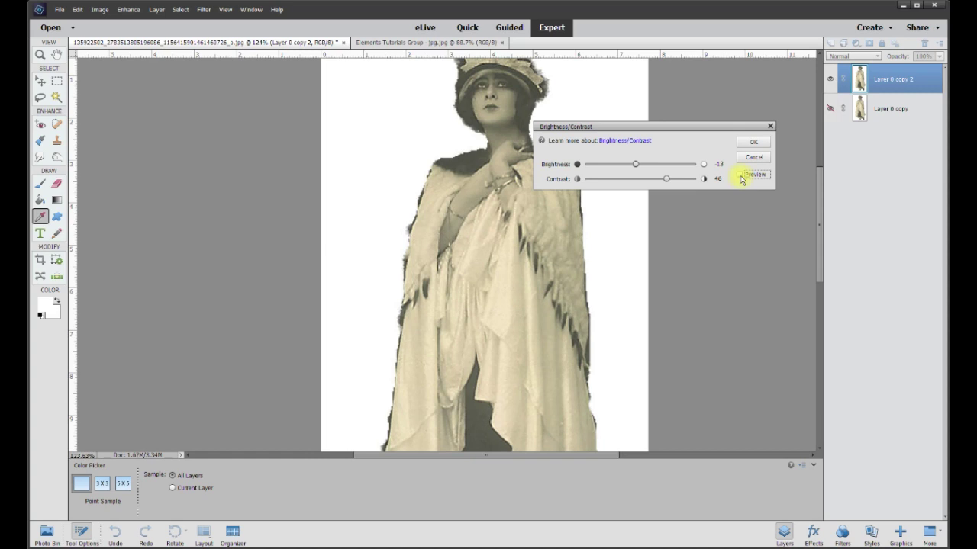
click(740, 175)
click(740, 176)
click(740, 176)
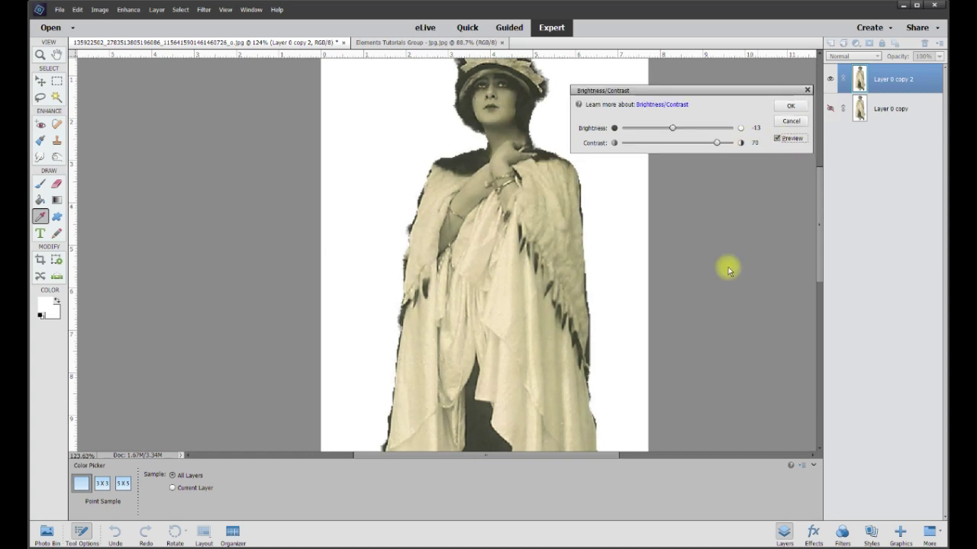
click(791, 105)
Step: Apply Hue/Saturation to Layer 0 copy 2, adjusting the yellows and reds to give the photo a less yellow, warmer sepia tone
scroll(556, 269, down, 3)
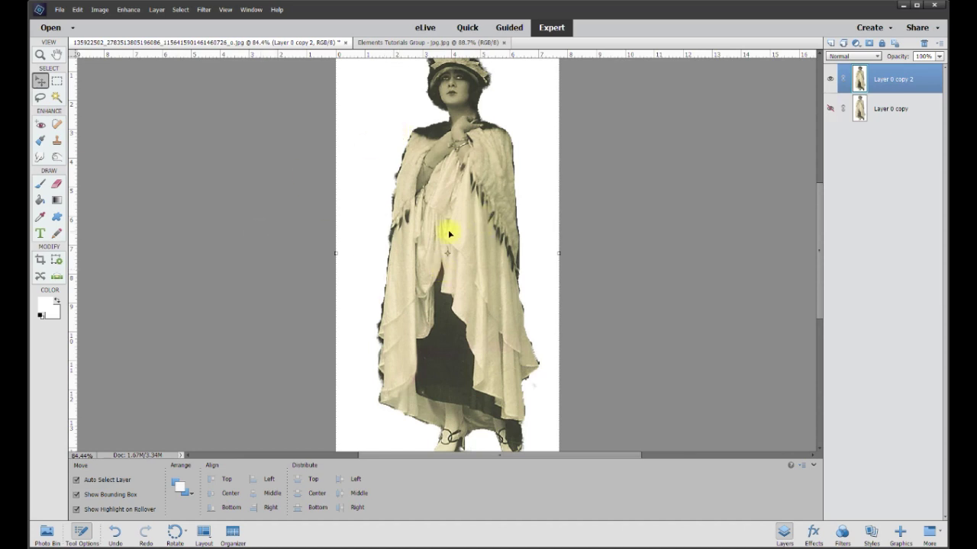
click(127, 10)
mouse_move(145, 142)
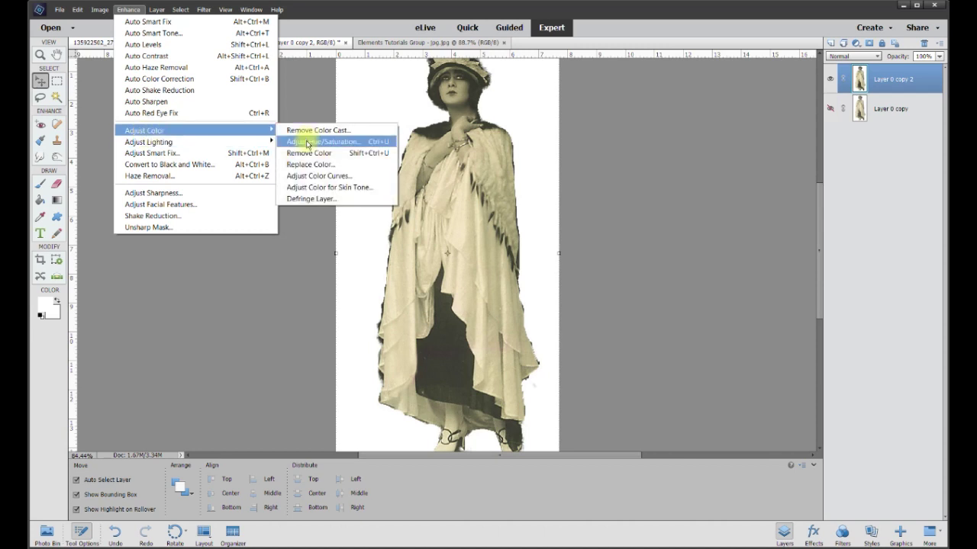
click(308, 142)
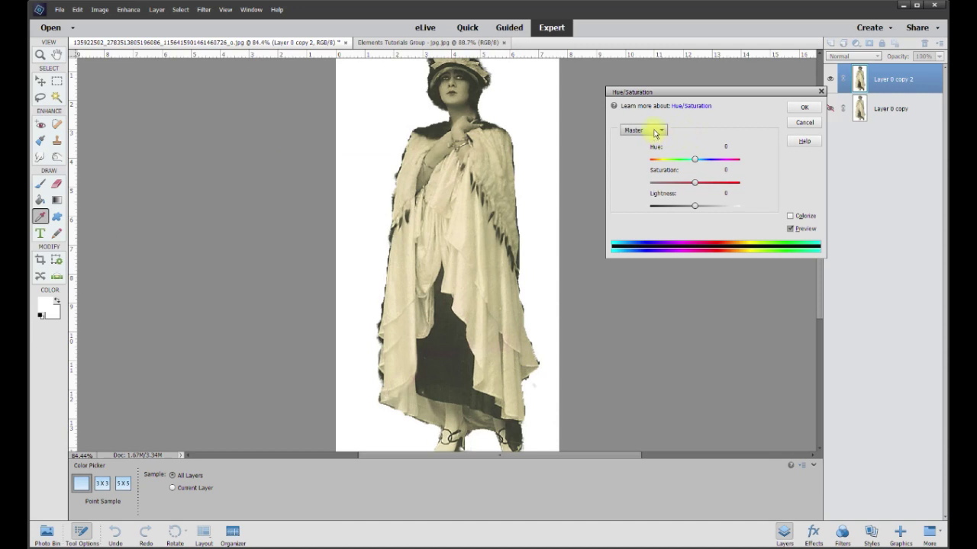
click(654, 130)
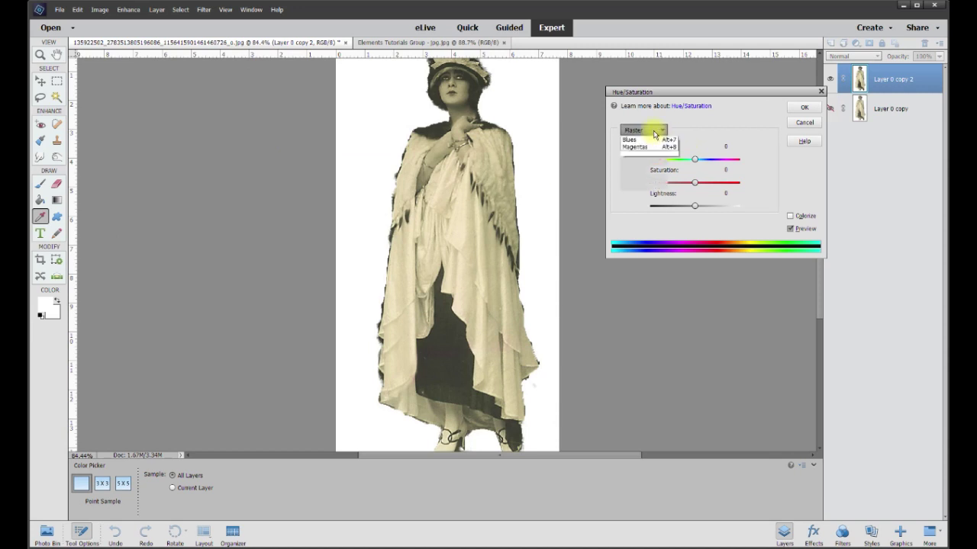
click(633, 155)
drag(681, 190, 721, 192)
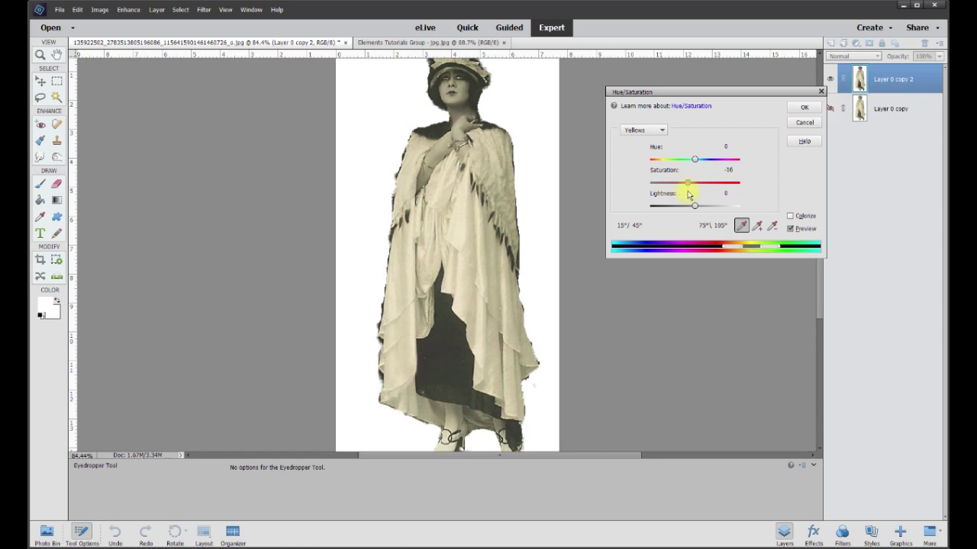
drag(683, 195, 663, 195)
click(654, 130)
click(658, 150)
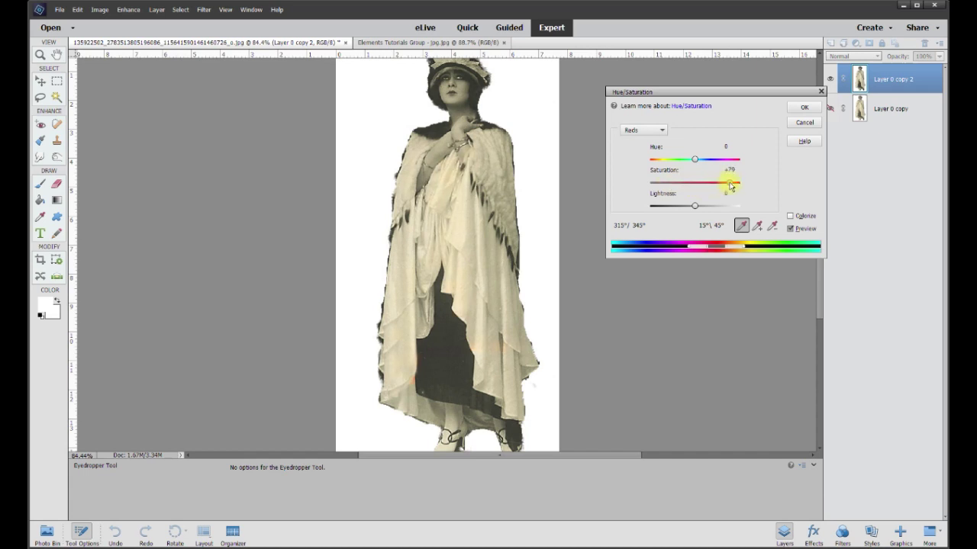
key(Return)
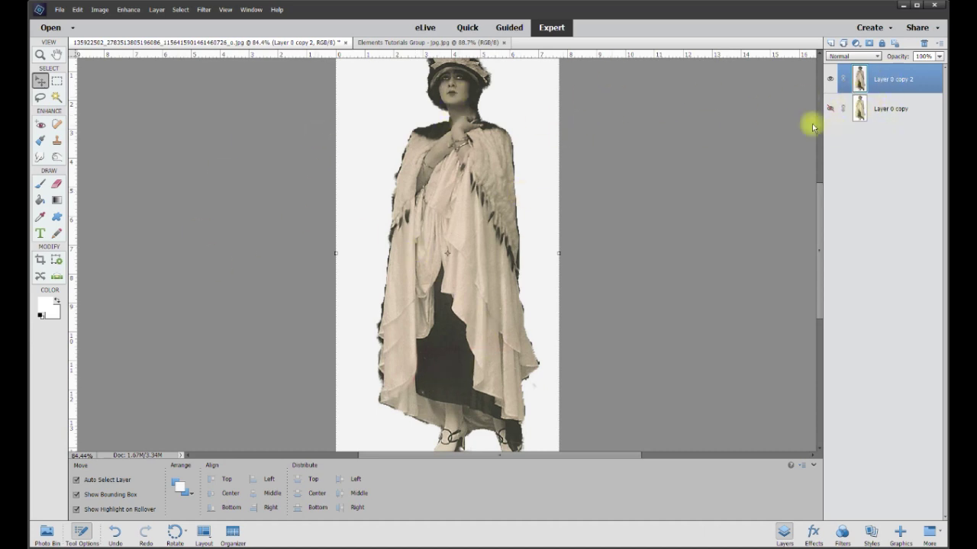
Step: Hide Layer 0 copy 2, and show and select Layer 0 copy
scroll(545, 122, up, 4)
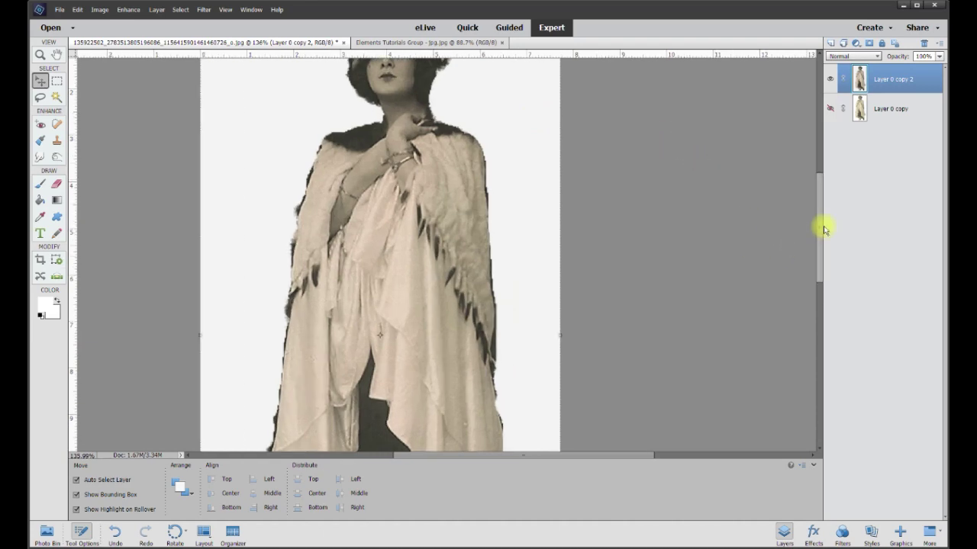
drag(818, 229, 820, 188)
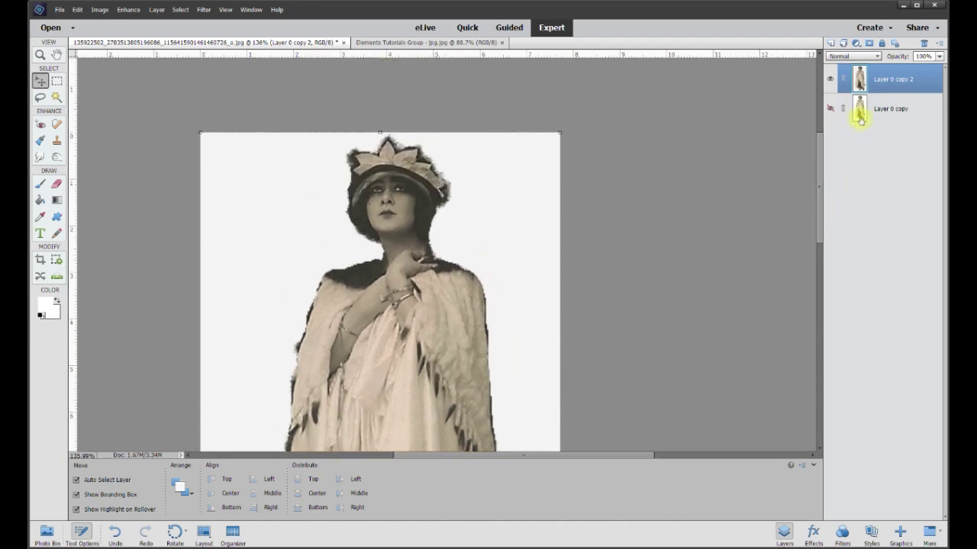
click(833, 80)
click(832, 110)
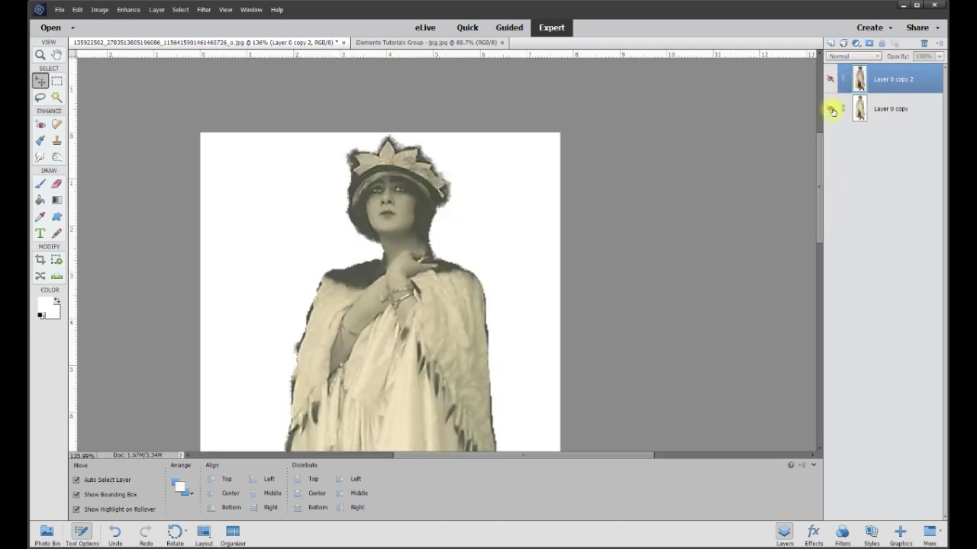
click(894, 110)
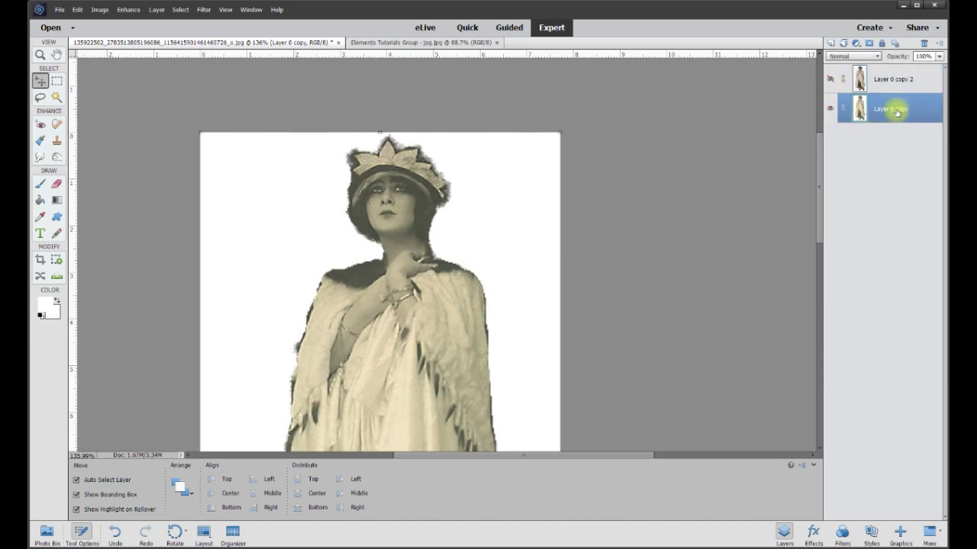
Step: Apply Auto Smart Fix to Layer 0 copy
click(127, 10)
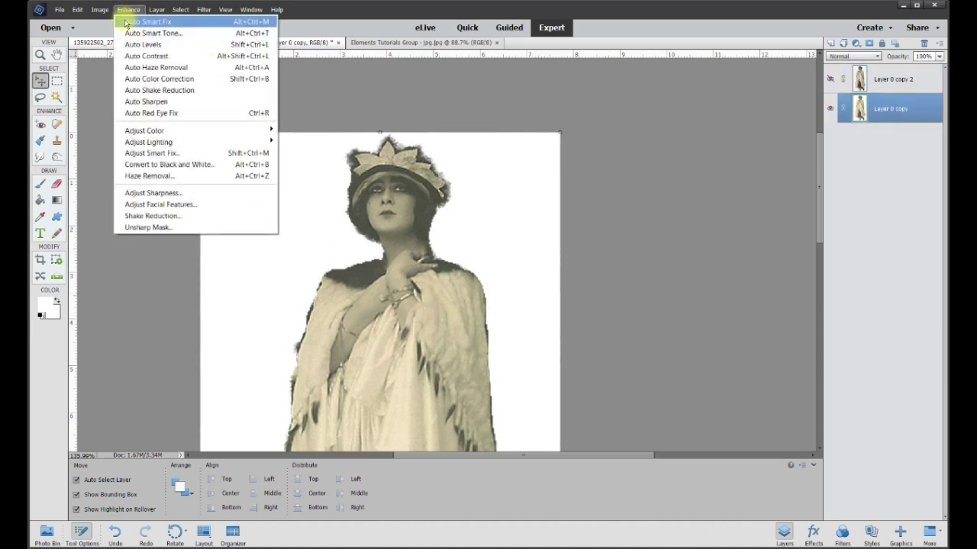
click(127, 22)
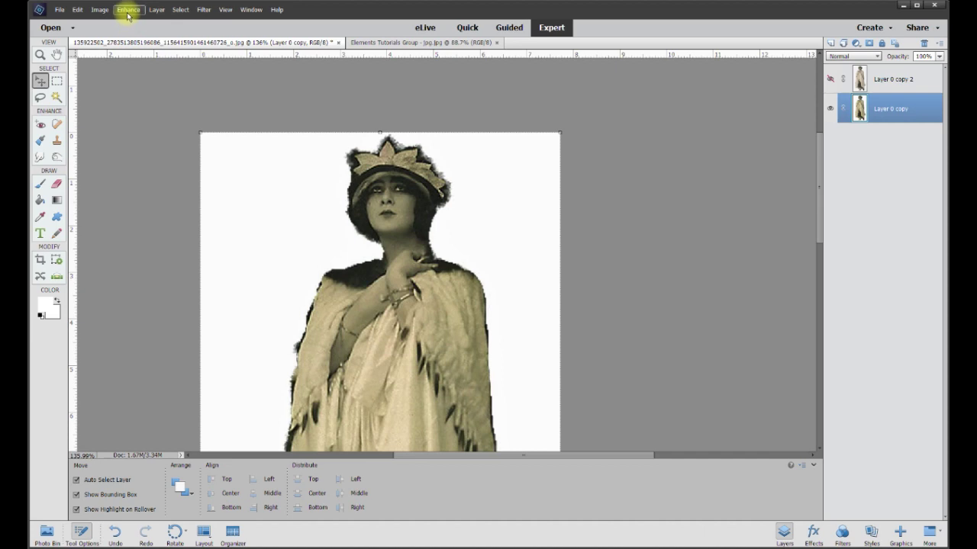
click(128, 13)
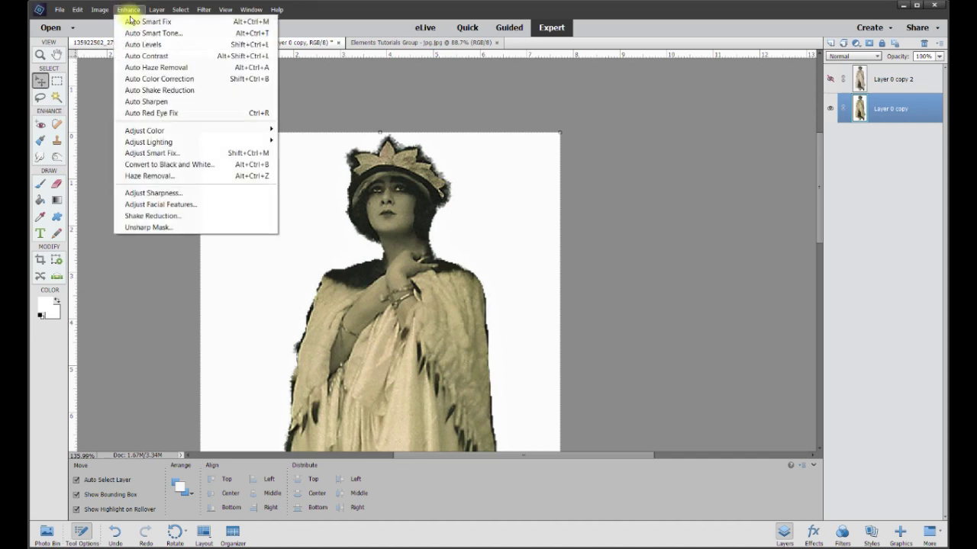
click(177, 321)
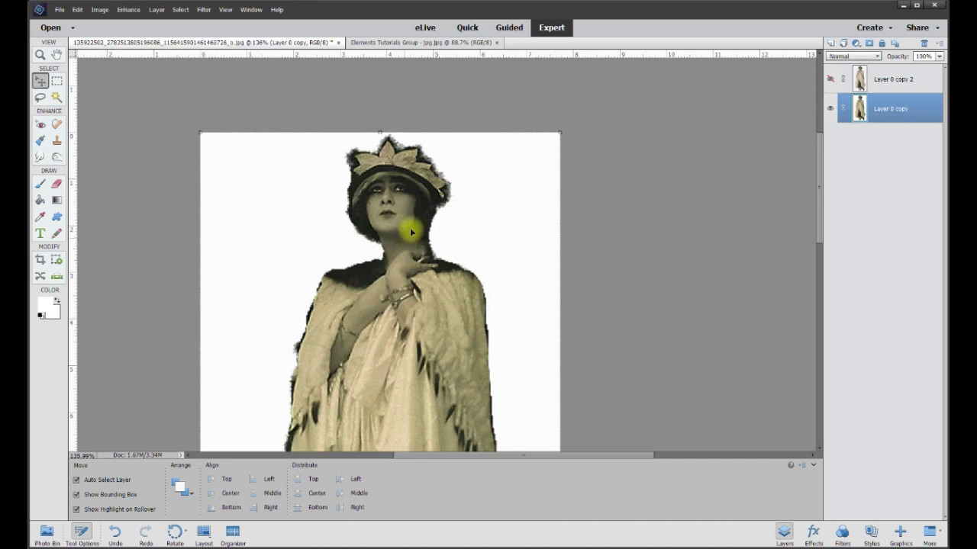
Step: Brighten Layer 0 copy slightly, and set its master hue to -16 and saturation to -3 with a slightly lower lightness
click(122, 10)
mouse_move(168, 140)
click(313, 153)
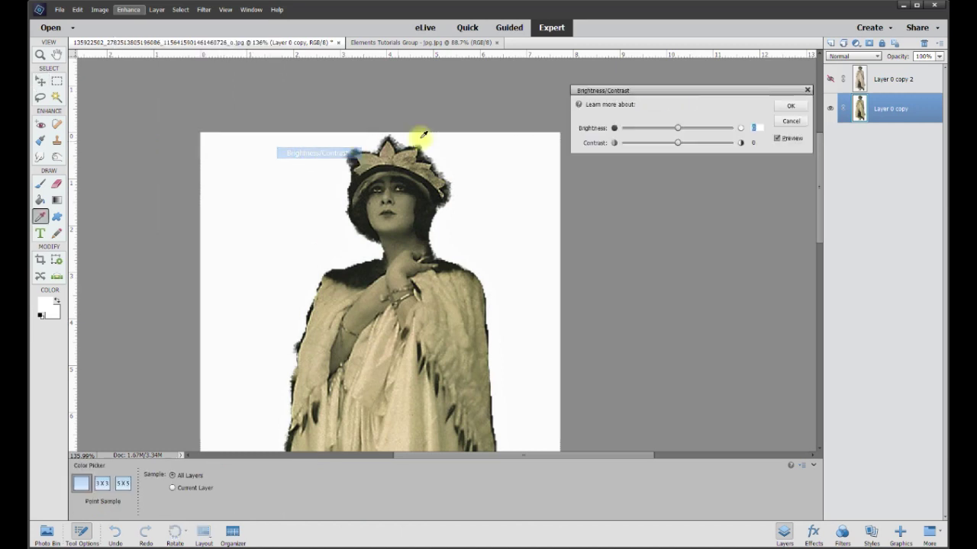
drag(679, 132, 686, 131)
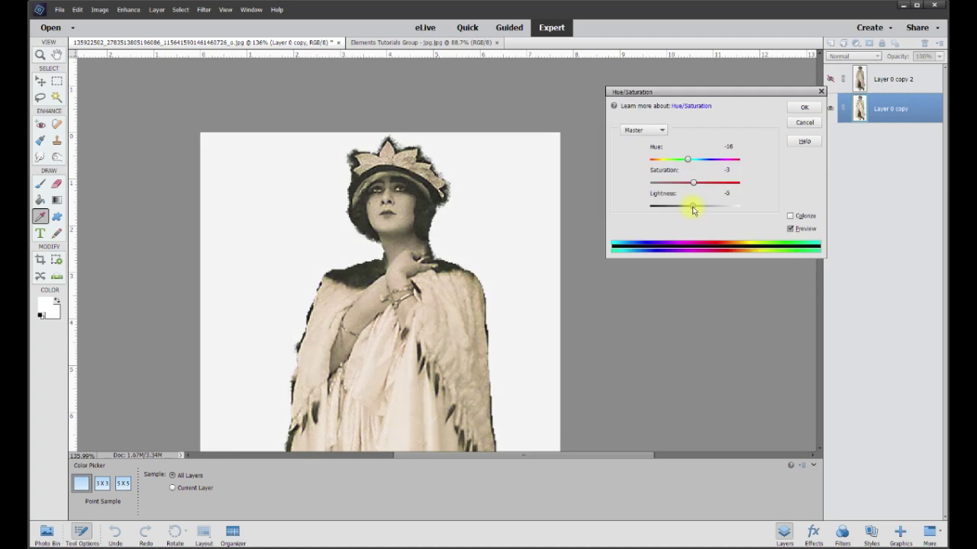
click(807, 107)
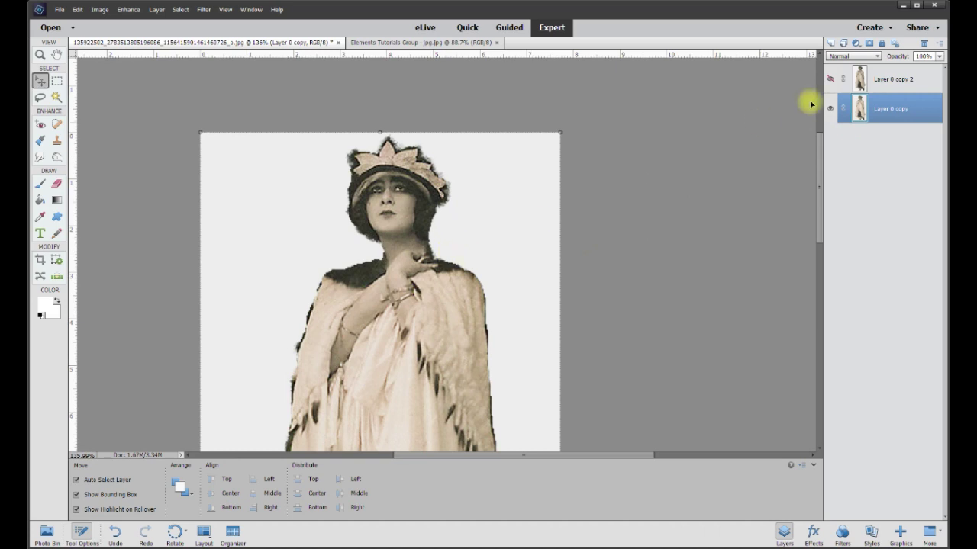
Step: Show Layer 0 copy 2 and erase its face, neck, hand and arm areas with a 40 px eraser brush at 100% opacity
click(886, 81)
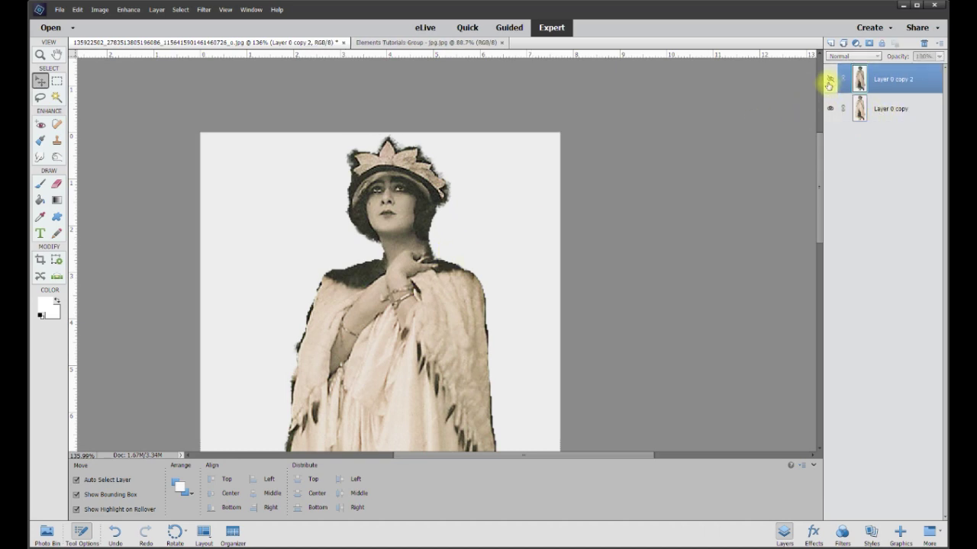
click(829, 81)
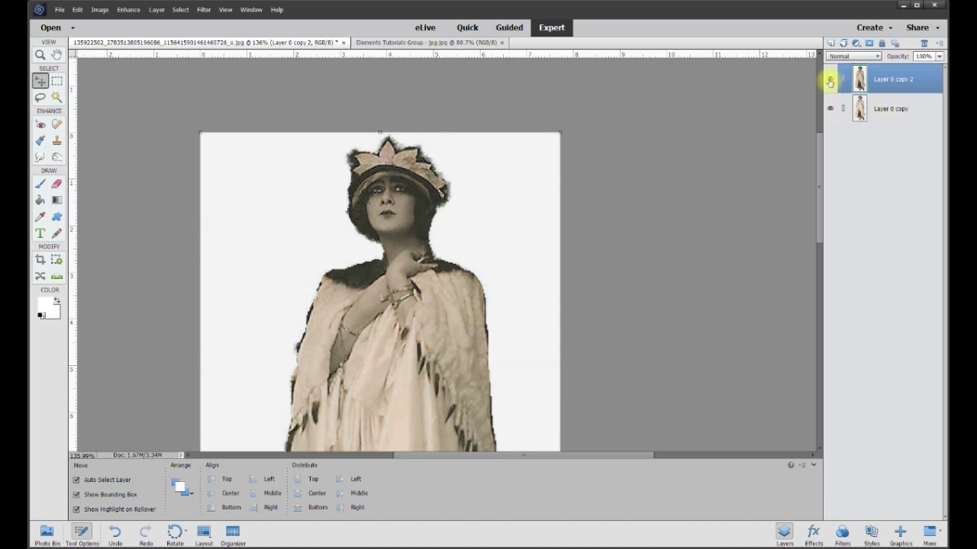
click(56, 184)
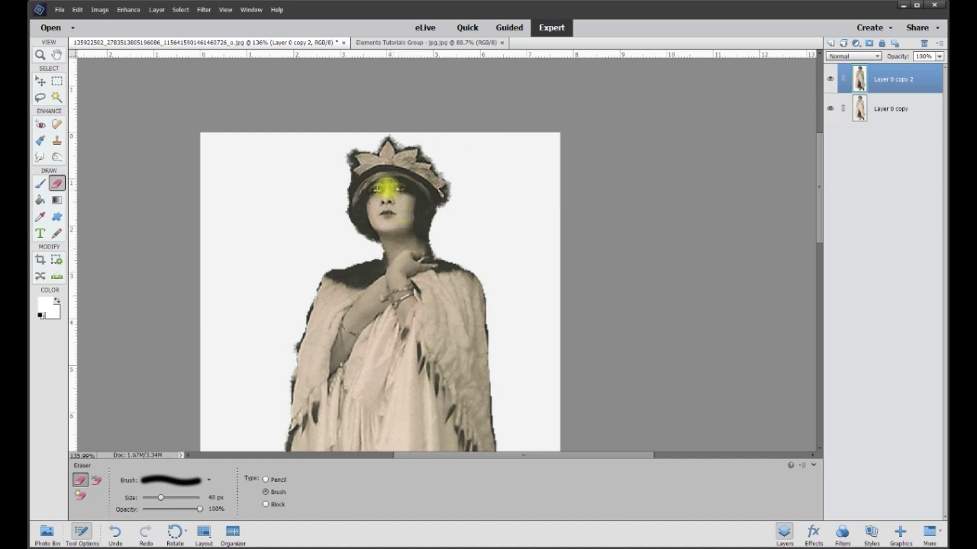
drag(402, 241, 403, 321)
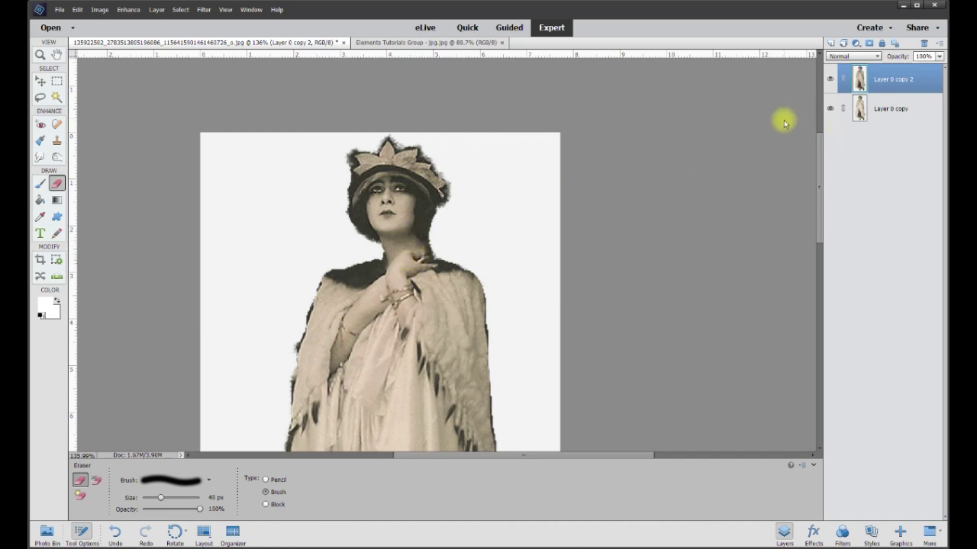
Step: Check the erased skin areas by briefly hiding Layer 0 copy, and merge Layer 0 copy 2 down into it
click(830, 111)
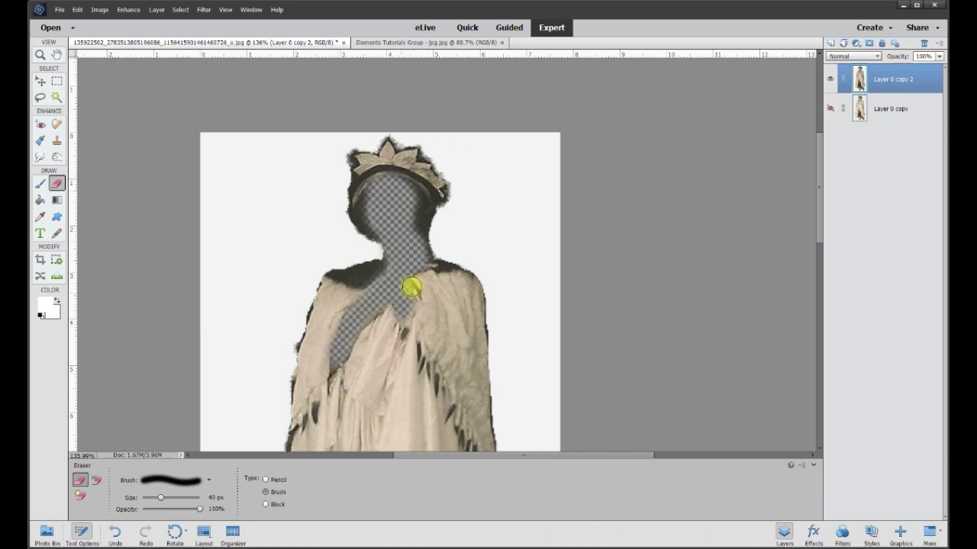
click(830, 111)
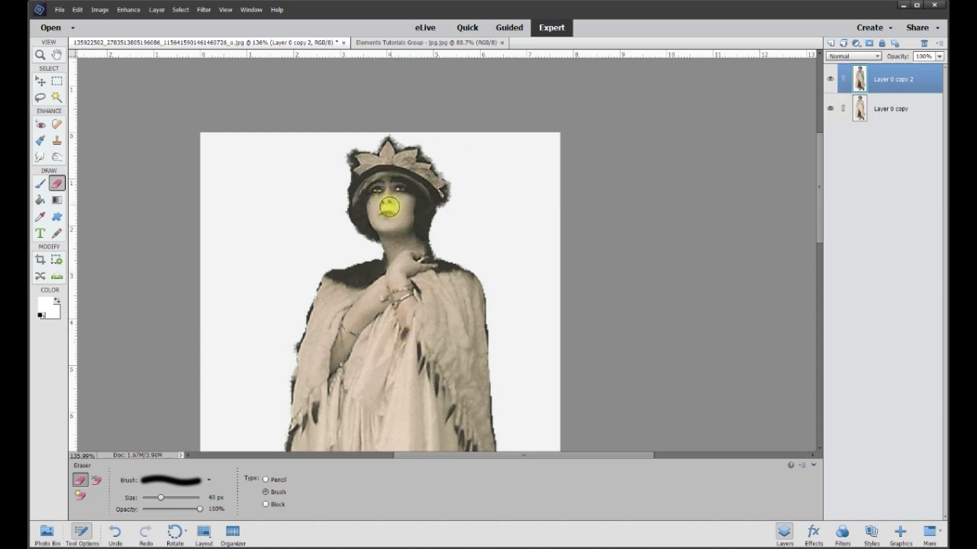
right_click(893, 83)
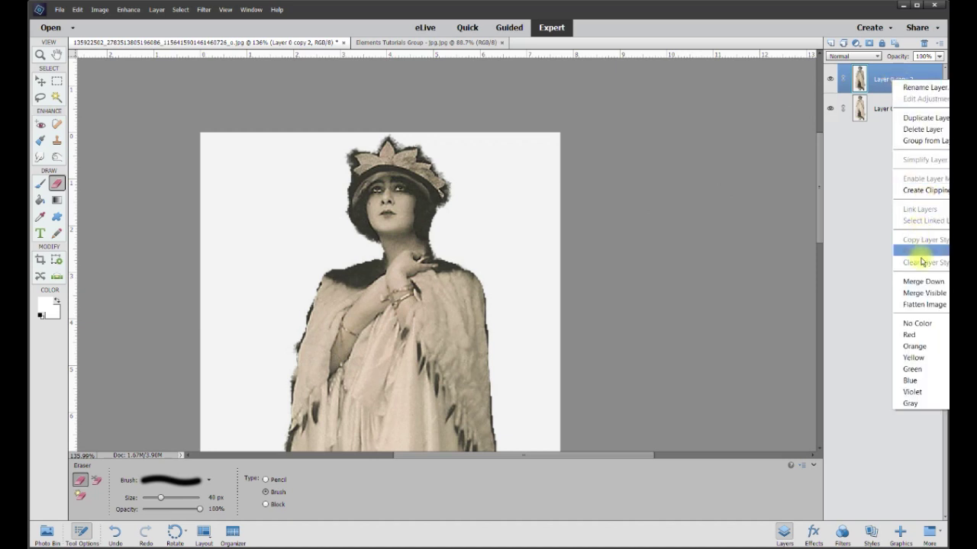
click(923, 282)
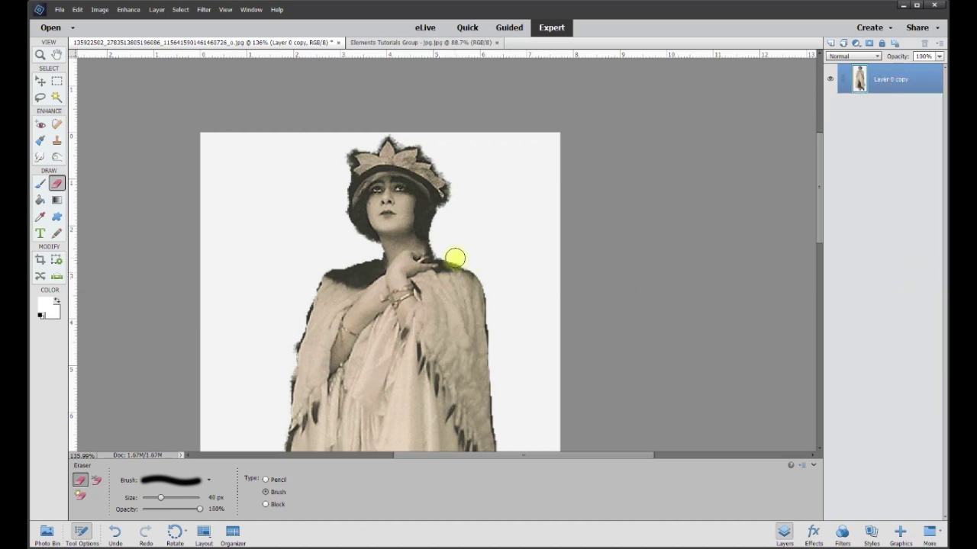
Step: Try to smudge the edge of the dark hair beside the neck outward at 20 px and 50% strength, and undo the stroke
scroll(453, 256, up, 2)
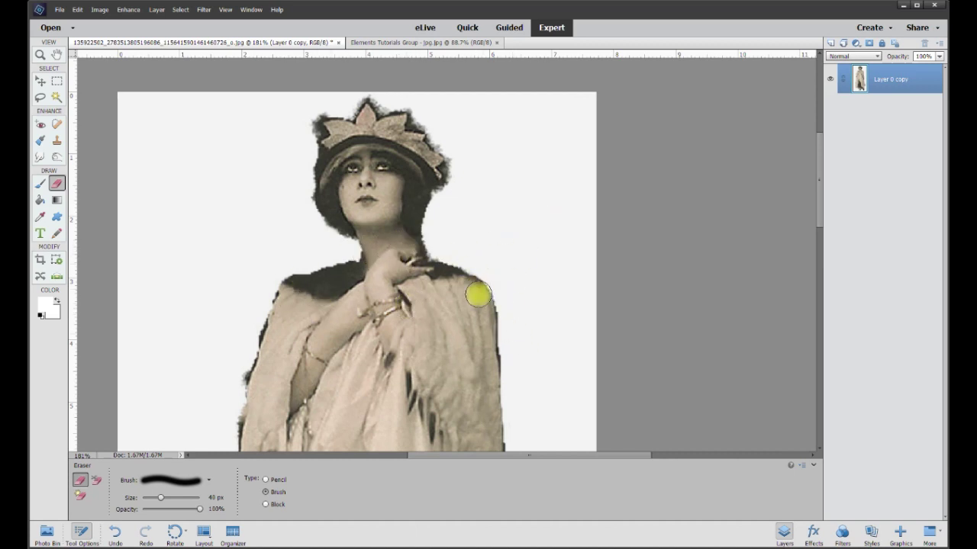
scroll(436, 278, up, 1)
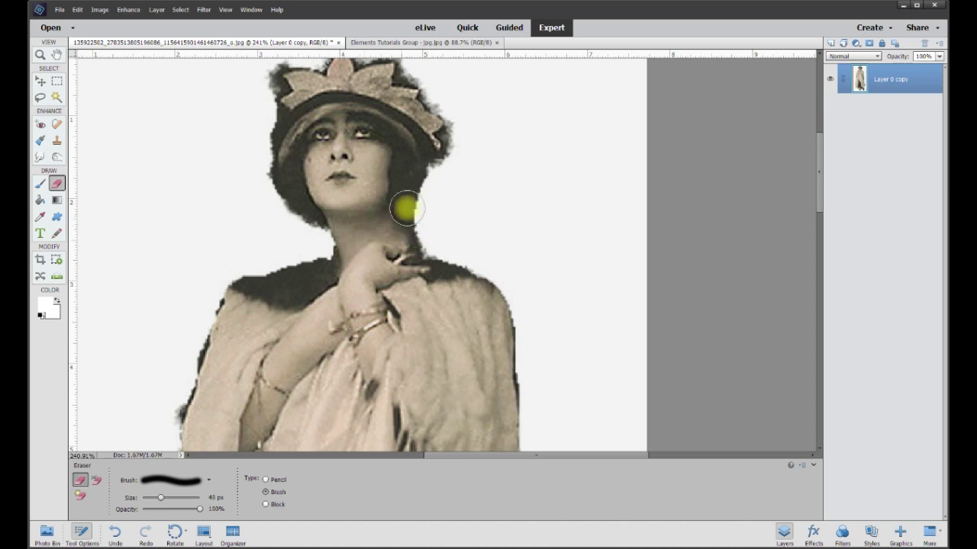
click(38, 157)
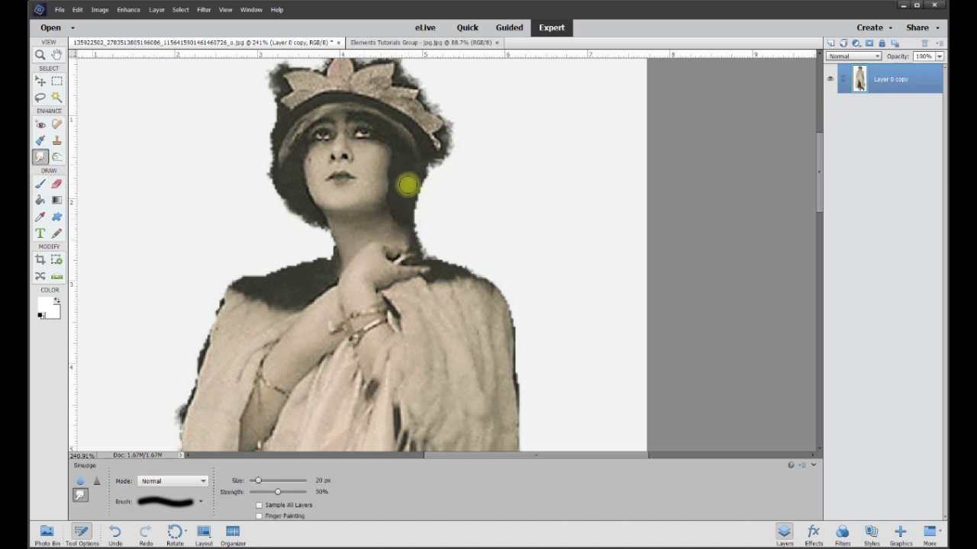
mouse_move(414, 199)
mouse_down()
mouse_move(414, 212)
mouse_move(443, 221)
mouse_move(434, 224)
mouse_move(432, 210)
mouse_up()
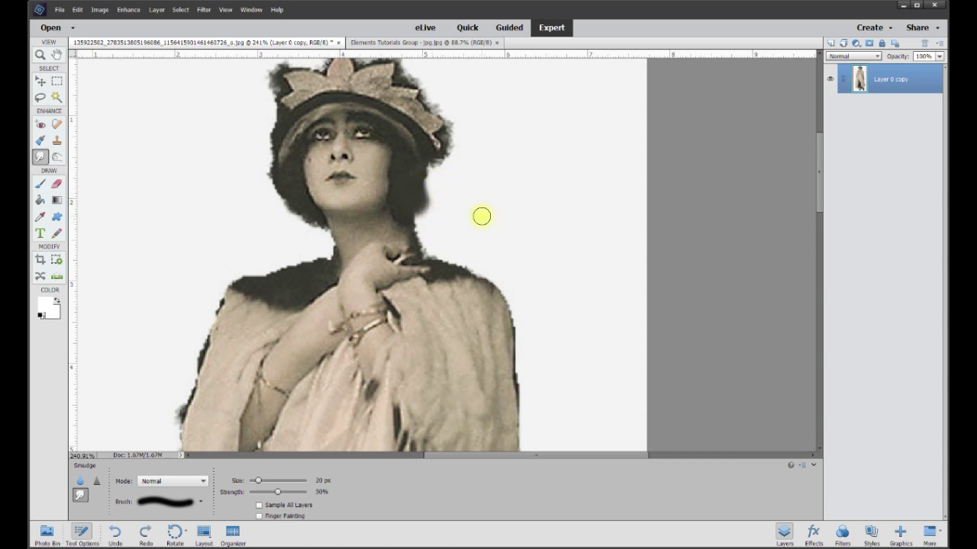
key(ctrl+z)
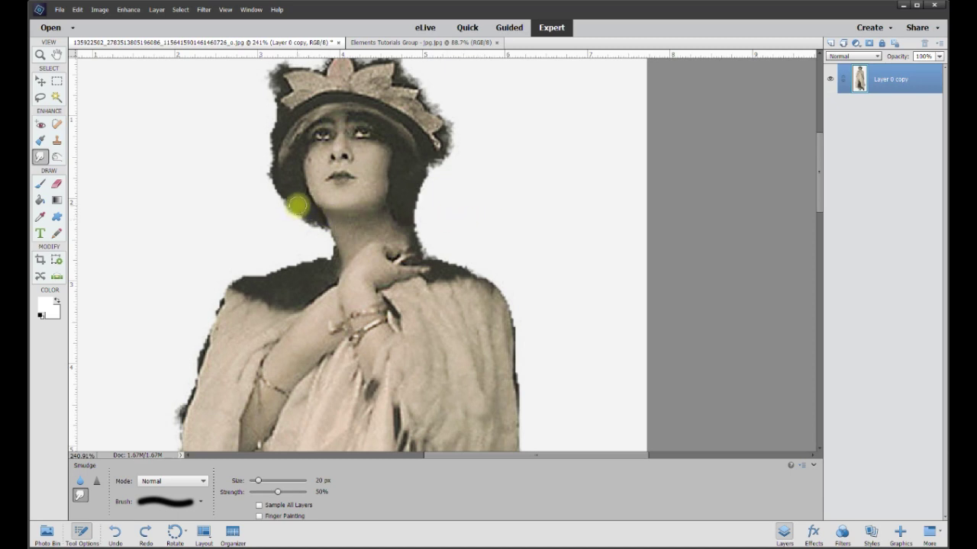
Step: Lasso the fuller section of hair beside the cheek and jaw, and copy the selection to a new layer
click(38, 99)
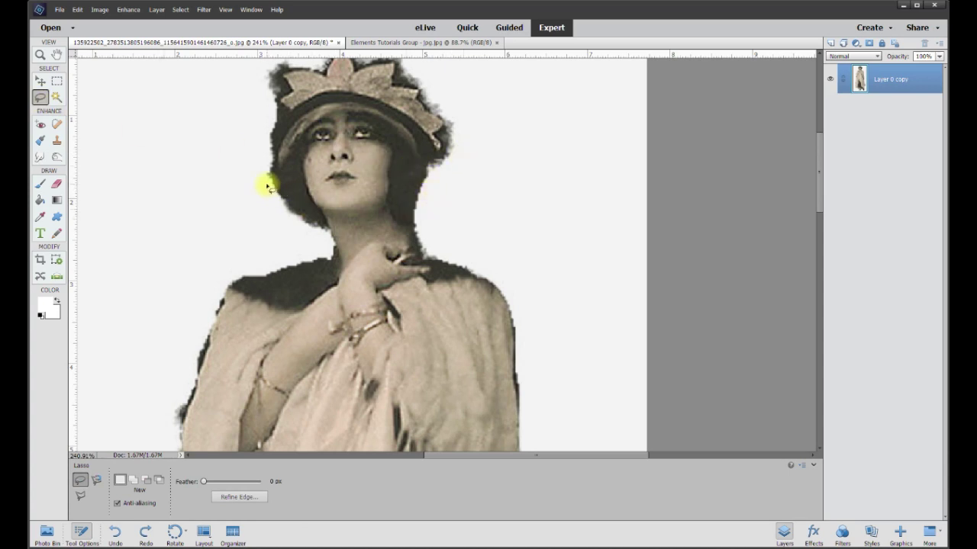
mouse_move(267, 176)
mouse_down()
mouse_move(288, 171)
mouse_move(316, 191)
mouse_move(331, 225)
mouse_up()
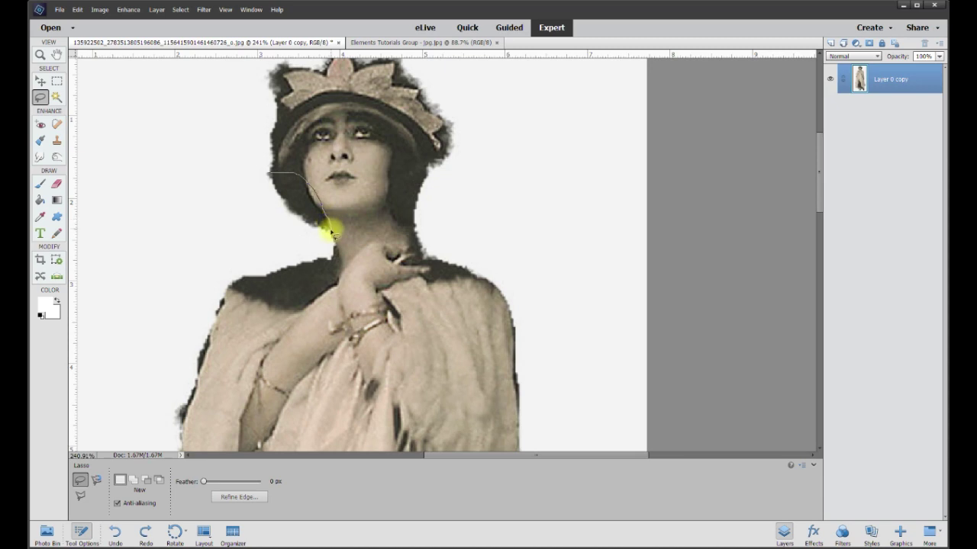
drag(256, 190, 261, 178)
right_click(295, 205)
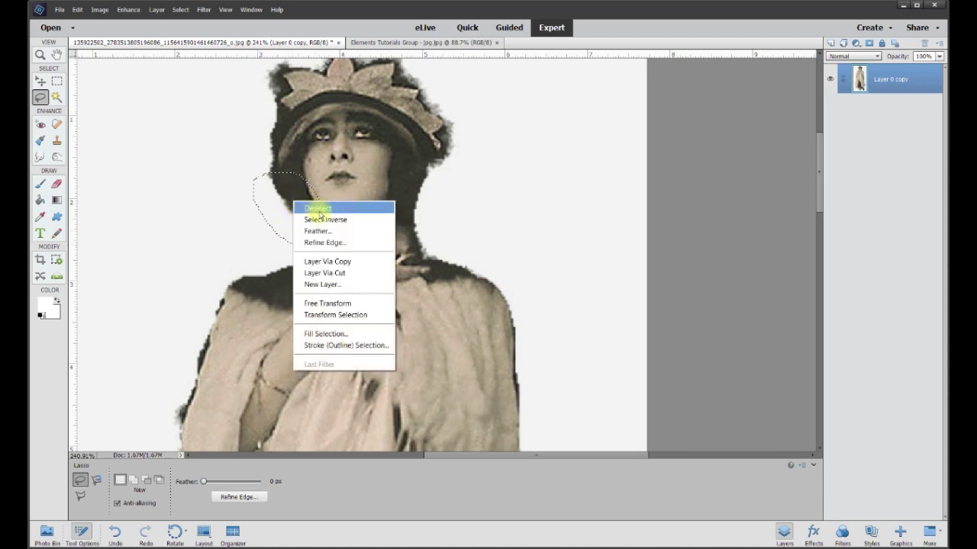
click(324, 257)
Step: Flip the copied hair section horizontally and fit it over the opposite side of the neck at 62% opacity and 104% height
click(48, 82)
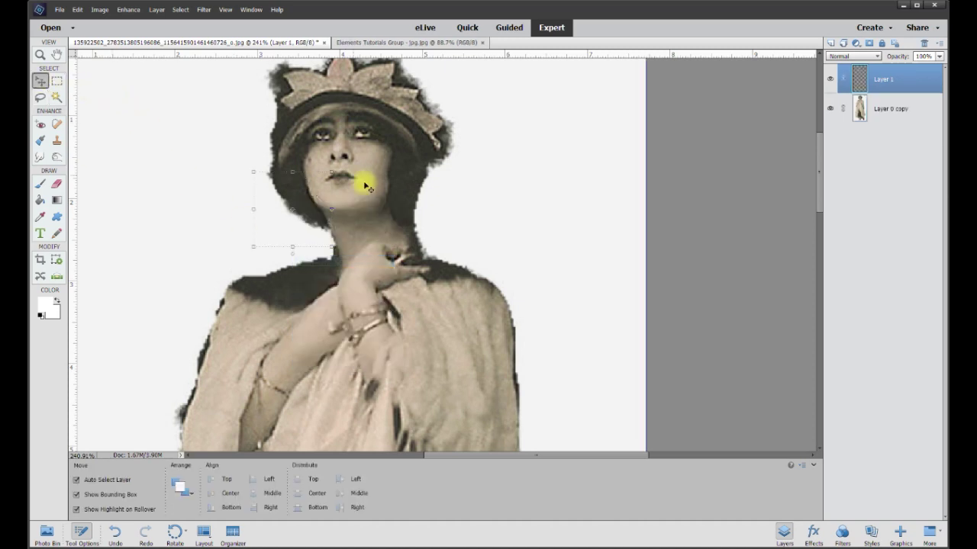
drag(312, 200, 421, 175)
click(370, 272)
key(6)
key(2)
scroll(411, 202, up, 2)
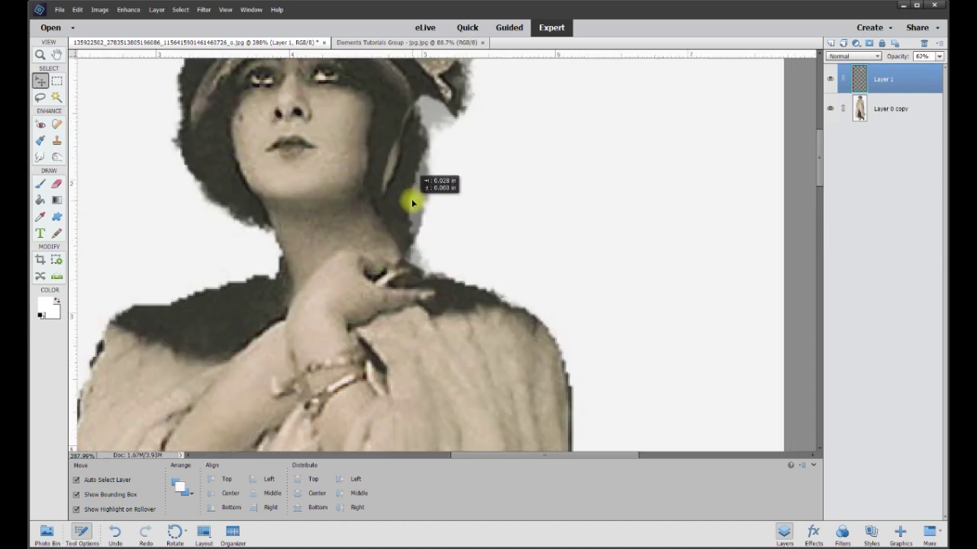
drag(427, 90, 427, 81)
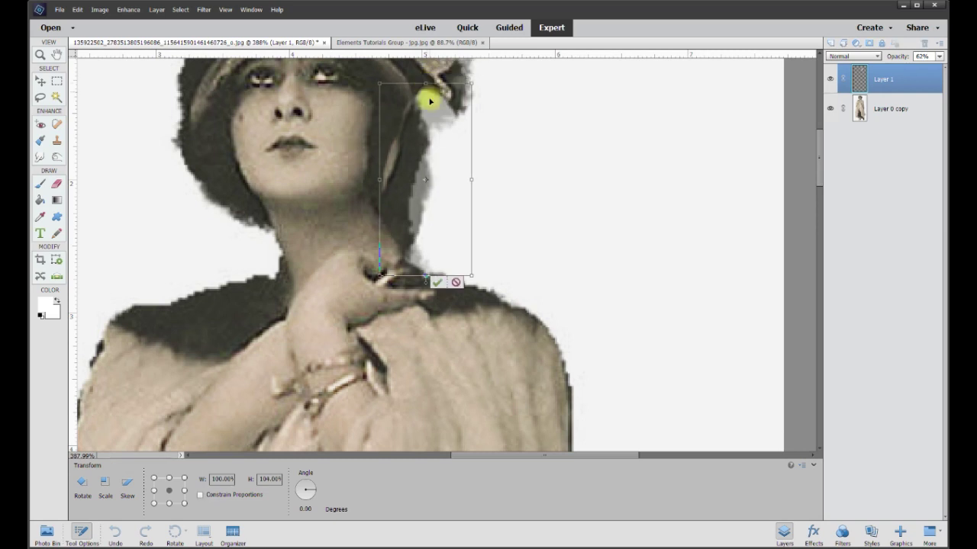
click(437, 284)
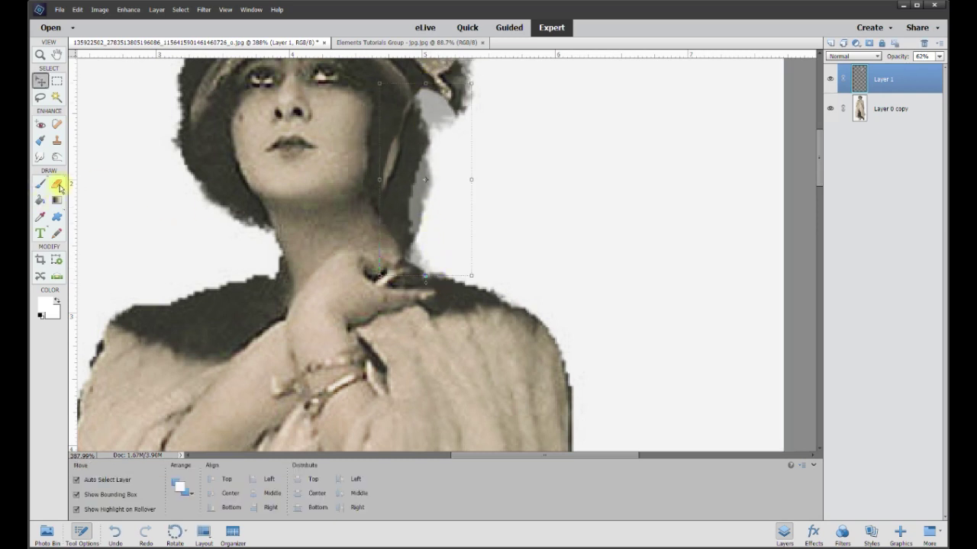
Step: Erase the excess along the inner side of the hair patch with a 20 px eraser, and set Layer 1's opacity to 100%
click(58, 185)
click(215, 497)
click(415, 100)
mouse_move(406, 117)
mouse_down()
mouse_move(421, 71)
mouse_move(442, 117)
mouse_move(434, 109)
mouse_move(386, 149)
mouse_move(379, 187)
mouse_move(393, 132)
mouse_move(376, 219)
mouse_move(376, 276)
mouse_move(405, 301)
mouse_up()
click(941, 57)
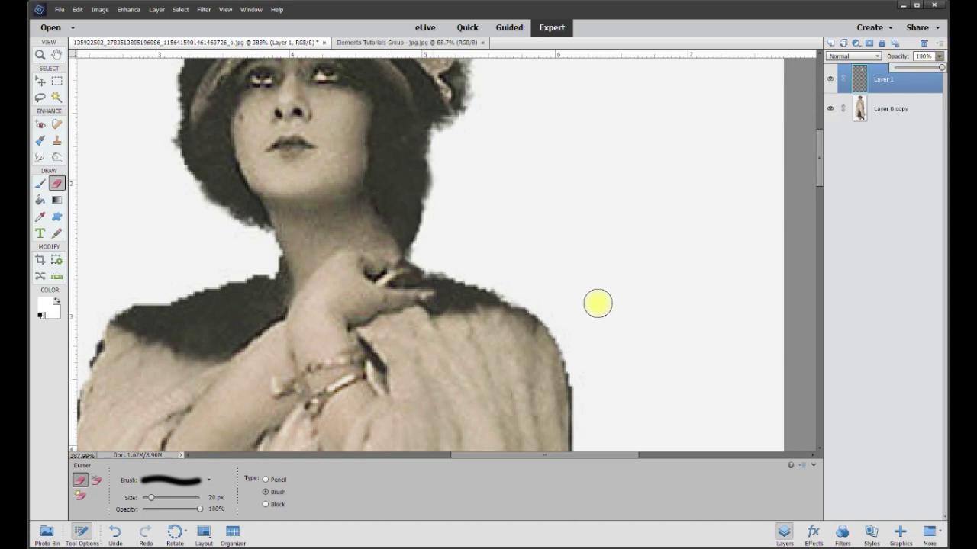
Step: Check the hair patch by toggling Layer 1's visibility, and merge Layer 1 down into Layer 0 copy
key(ctrl+minus)
key(bracketleft)
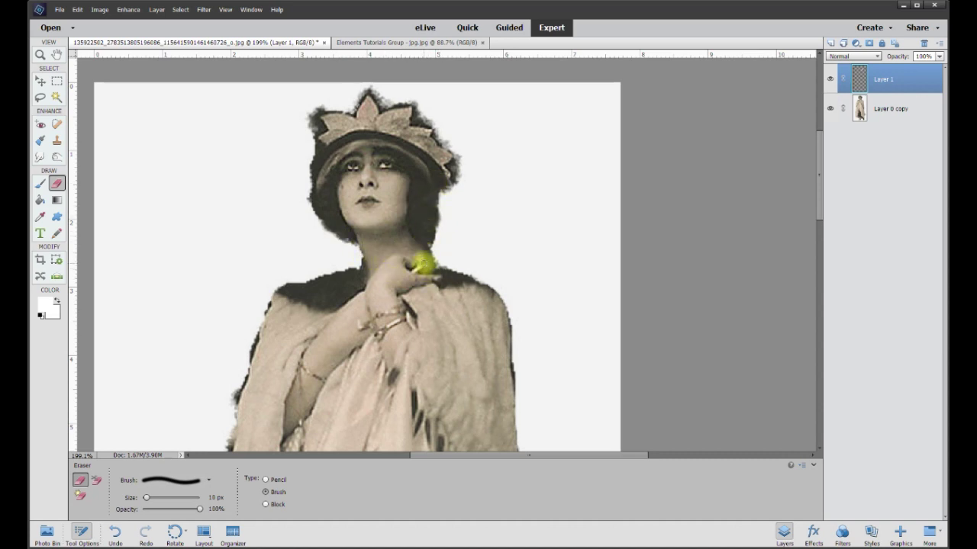
click(831, 78)
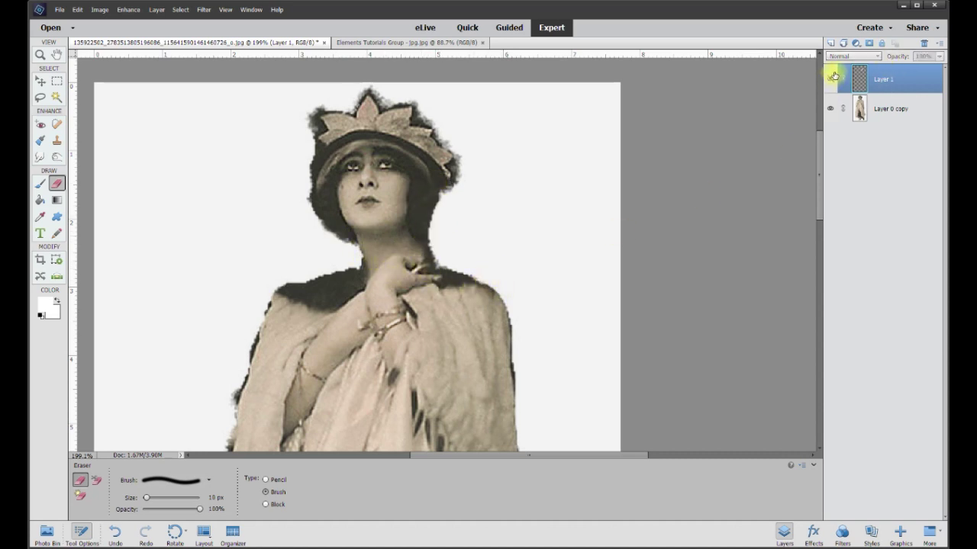
click(831, 78)
click(831, 78)
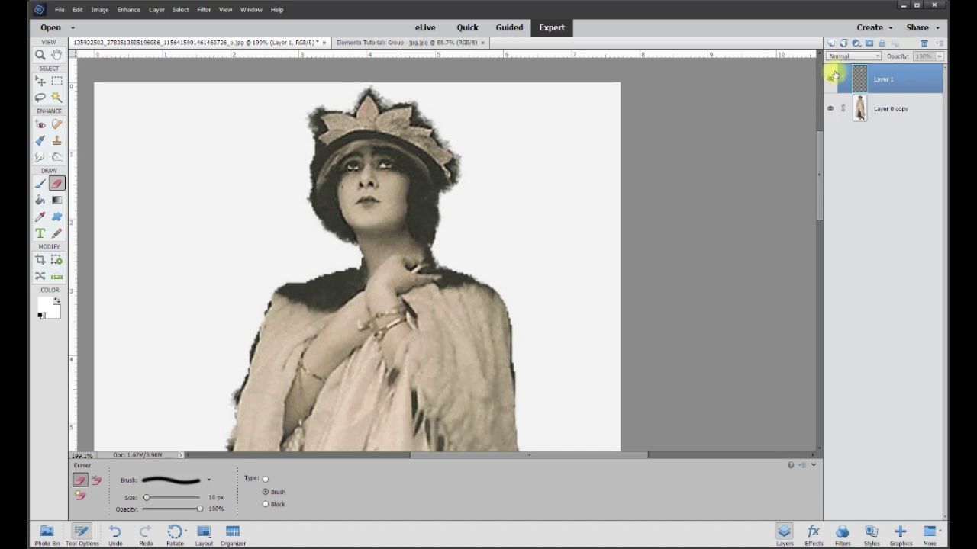
click(831, 78)
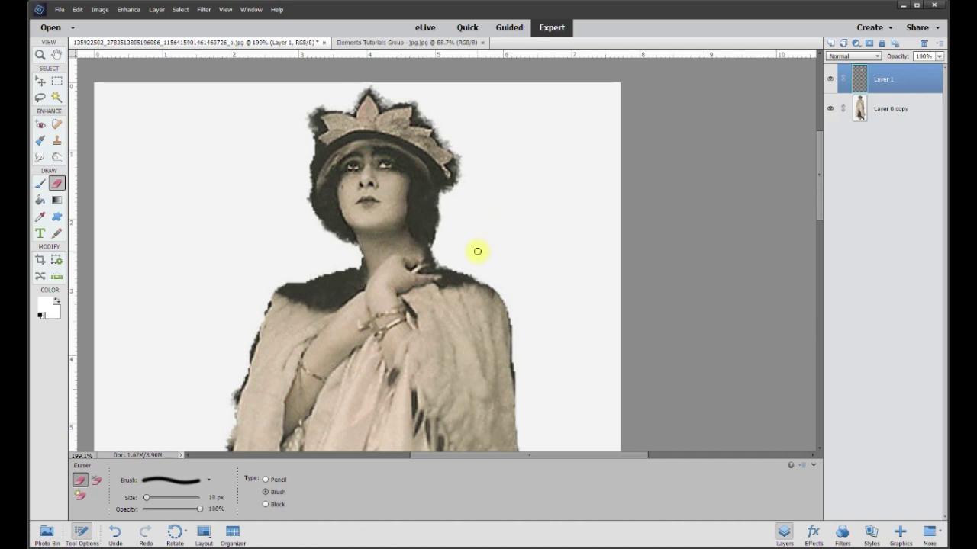
click(40, 81)
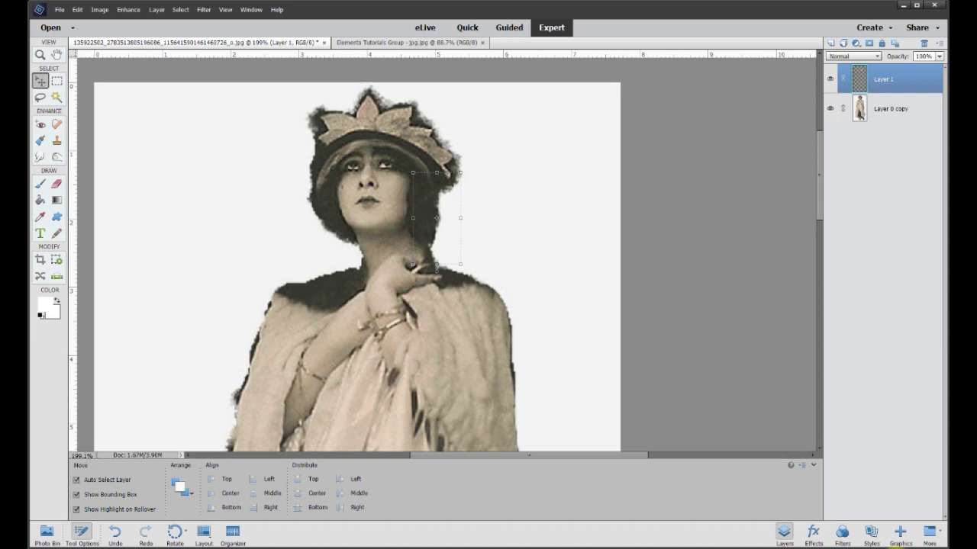
click(416, 276)
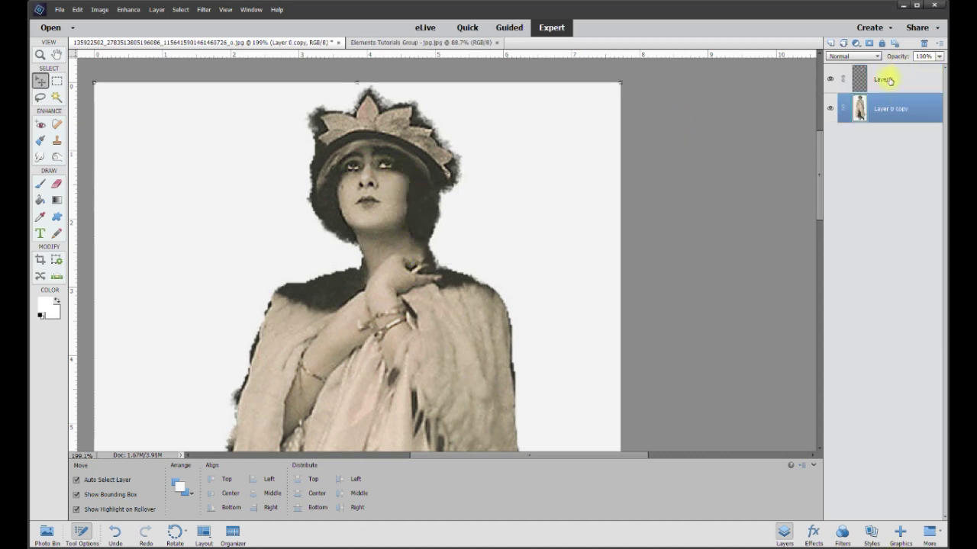
right_click(889, 80)
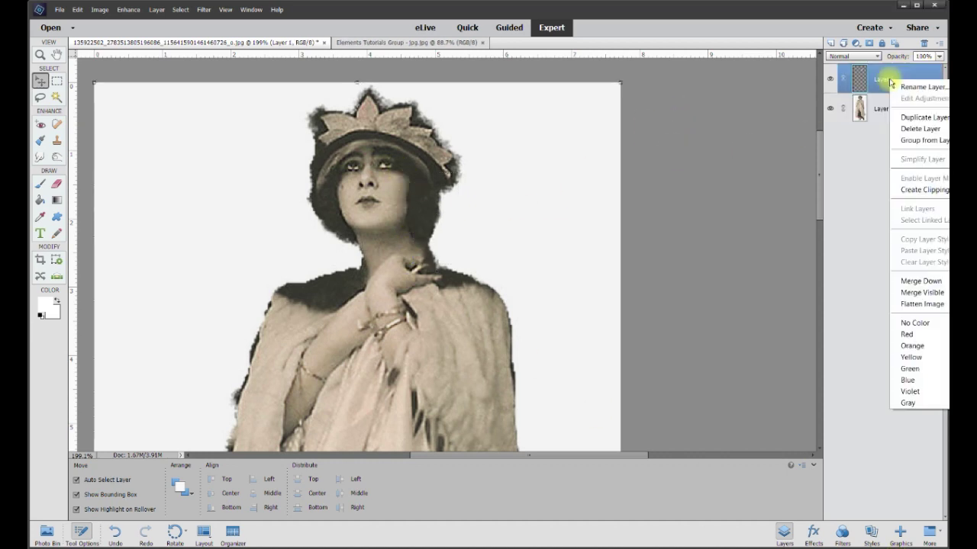
click(910, 280)
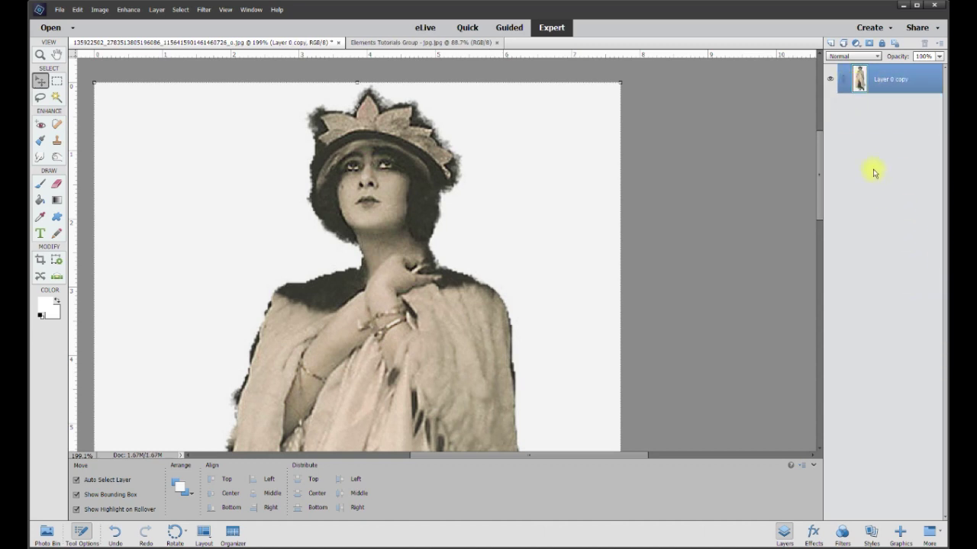
Step: Try to delete the white background with the Magic Wand at tolerance 75, and undo both the deletion and the selection
scroll(375, 257, down, 1)
scroll(342, 304, up, 2)
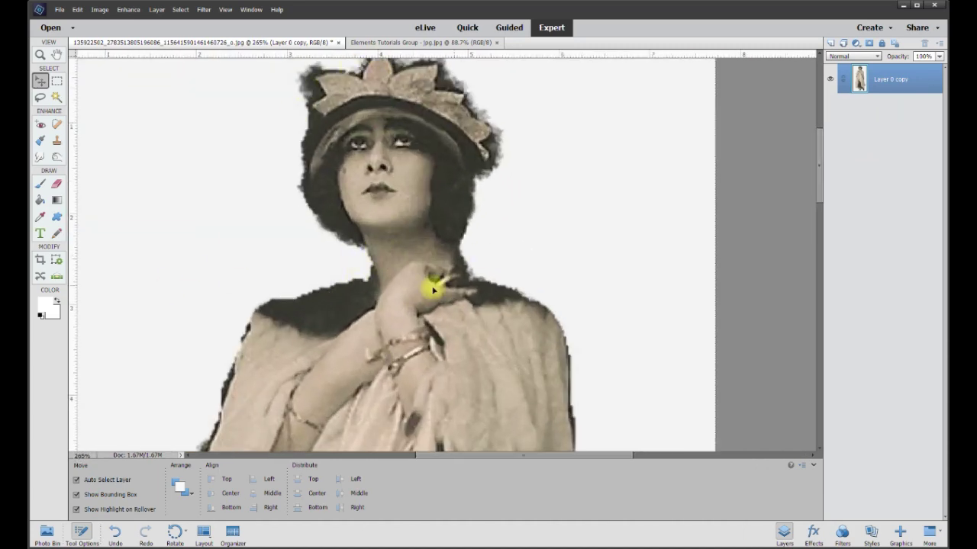
scroll(342, 235, down, 2)
scroll(295, 239, up, 1)
click(58, 97)
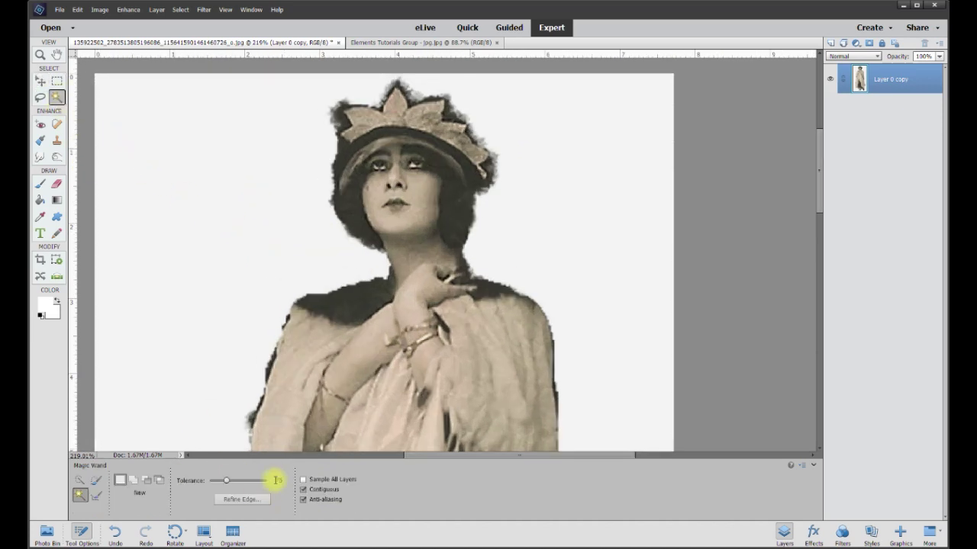
click(246, 298)
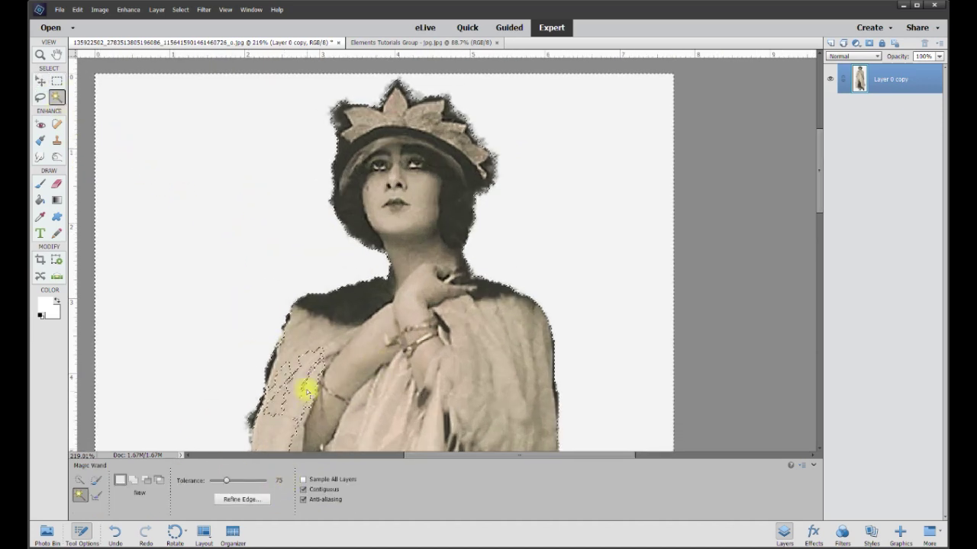
key(Delete)
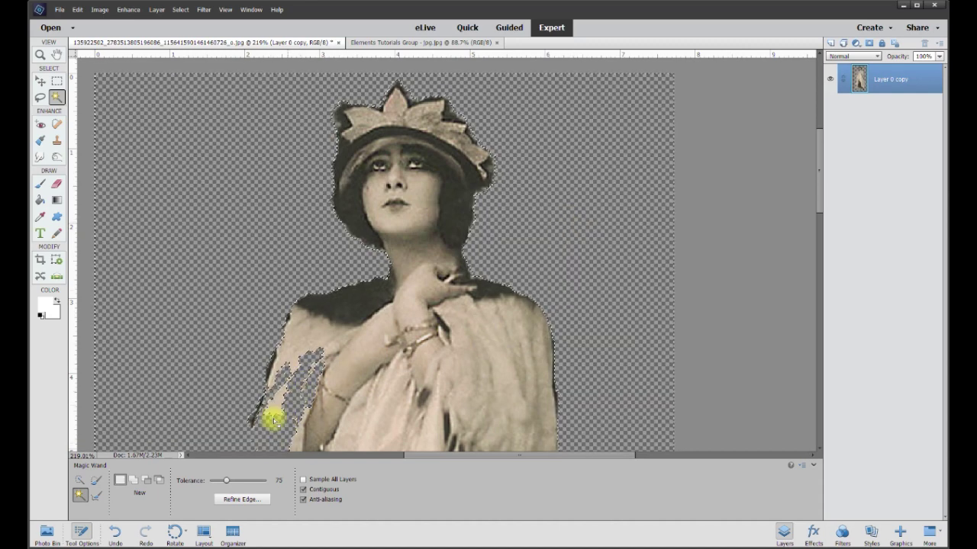
key(ctrl+z)
key(ctrl+z)
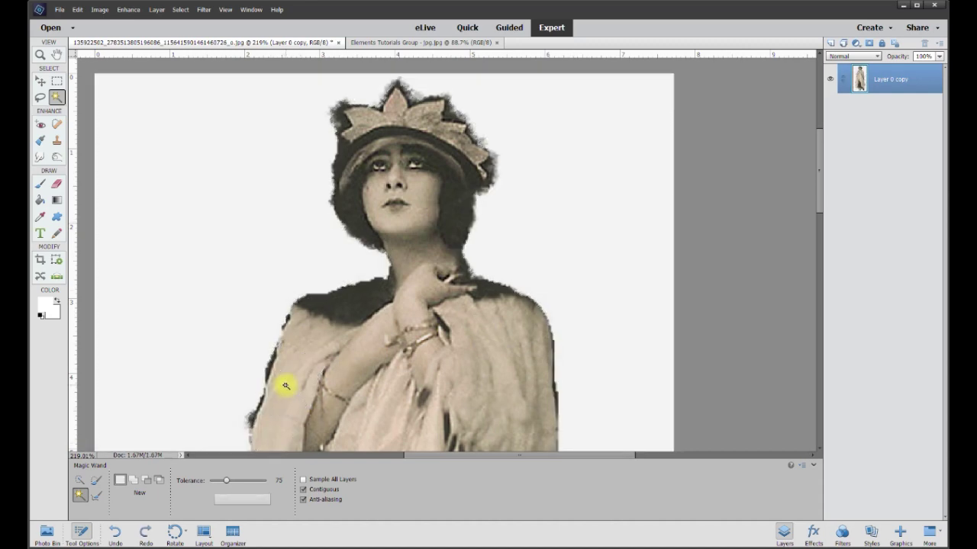
Step: Try deleting the white background with the Magic Wand at tolerance 25, undo the deletion and clear the selection
click(281, 480)
text(25)
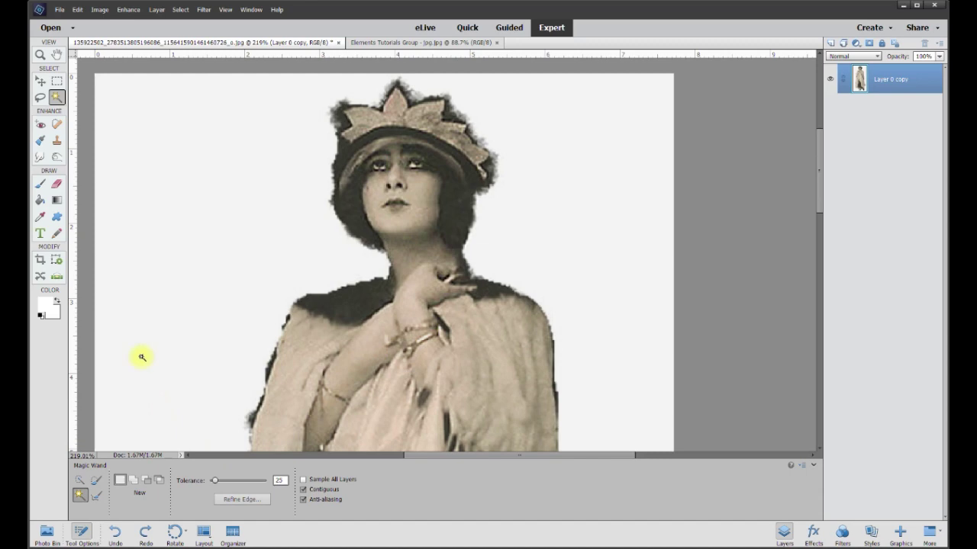
click(245, 271)
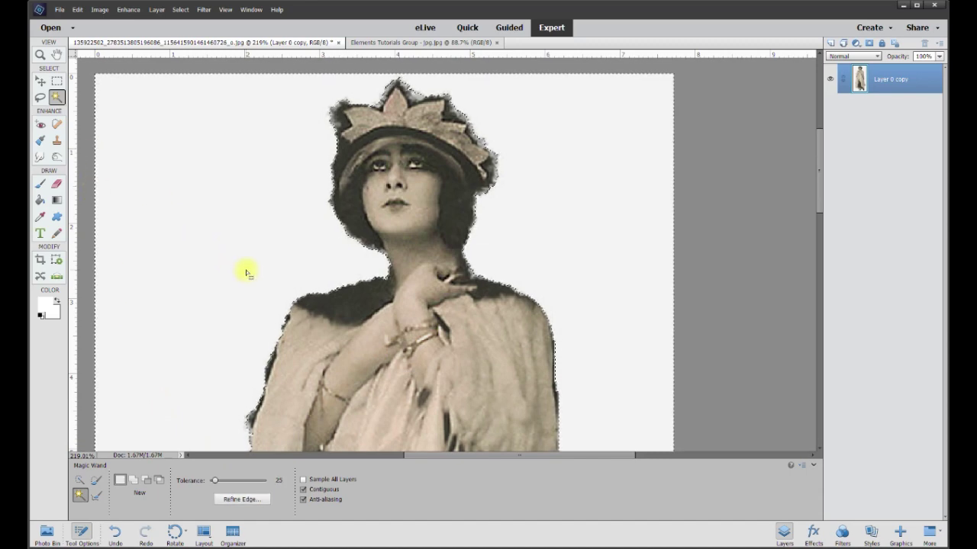
key(Delete)
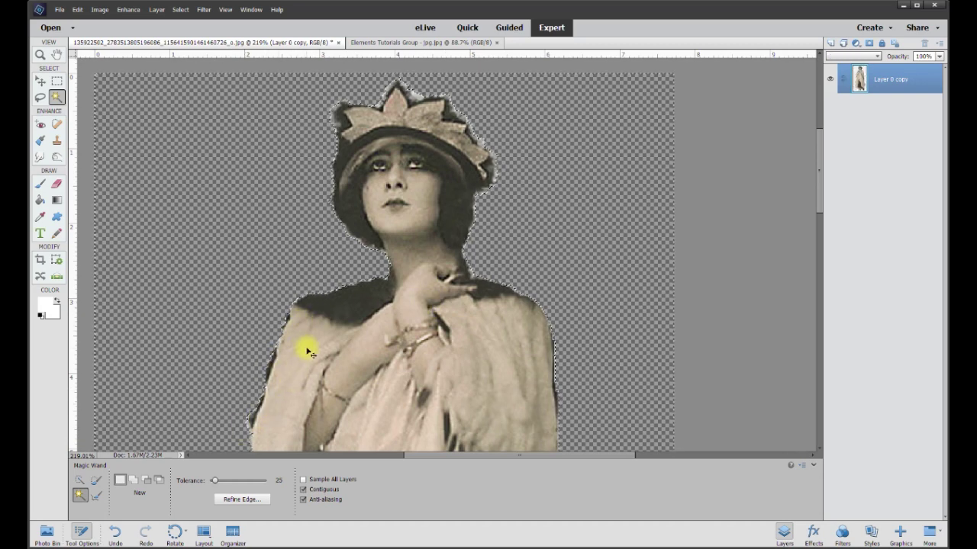
key(ctrl+z)
key(ctrl+d)
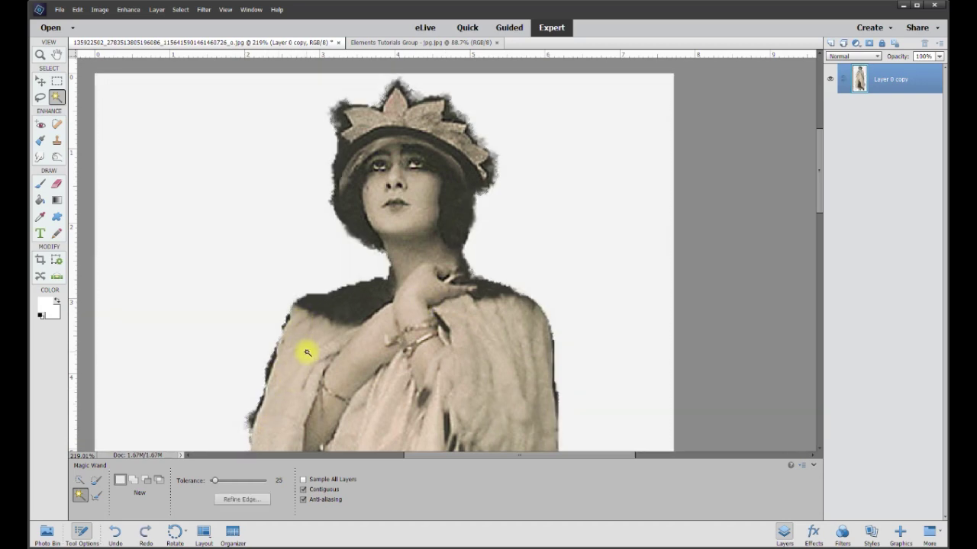
Step: Set the eraser to 6 px and erase a thin strip along the cloak's left edge beside the forearm
click(56, 185)
scroll(292, 362, up, 2)
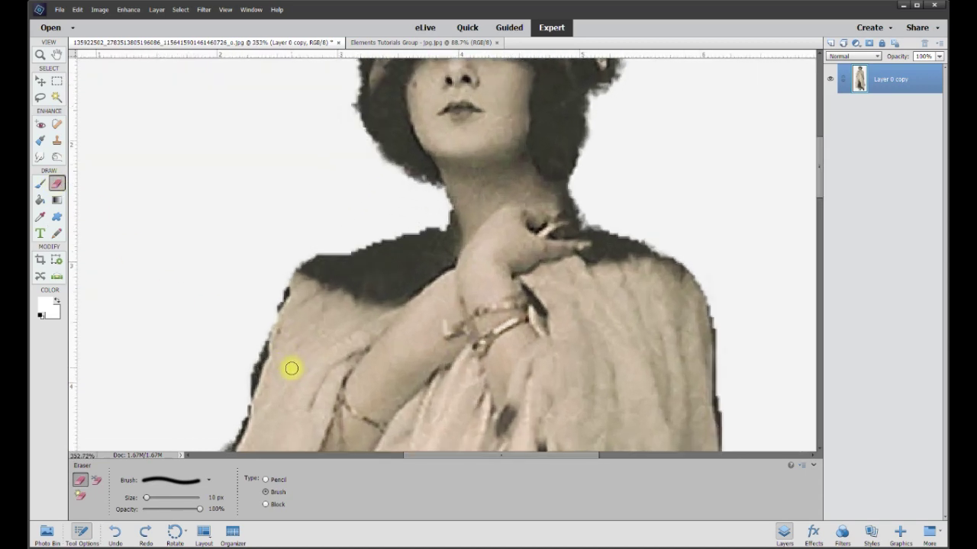
scroll(290, 367, up, 3)
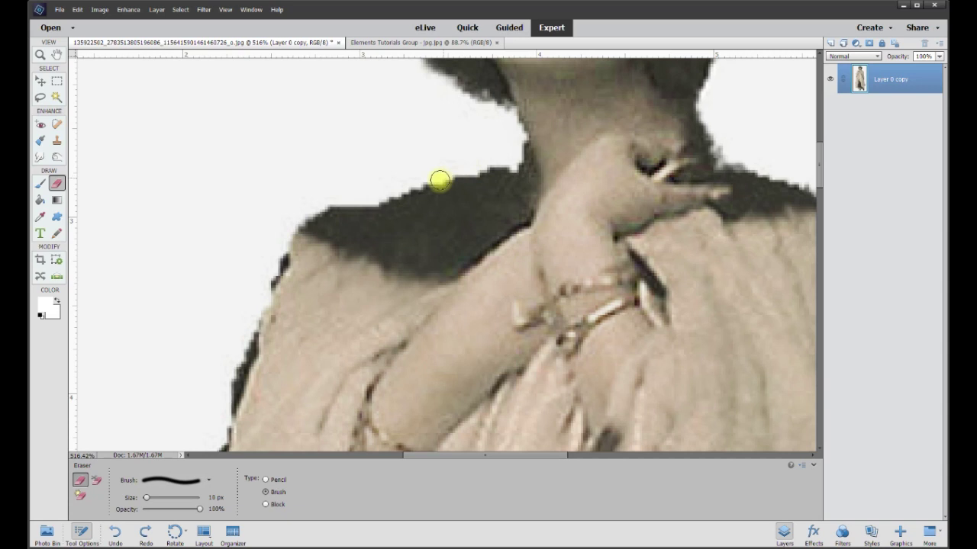
click(216, 497)
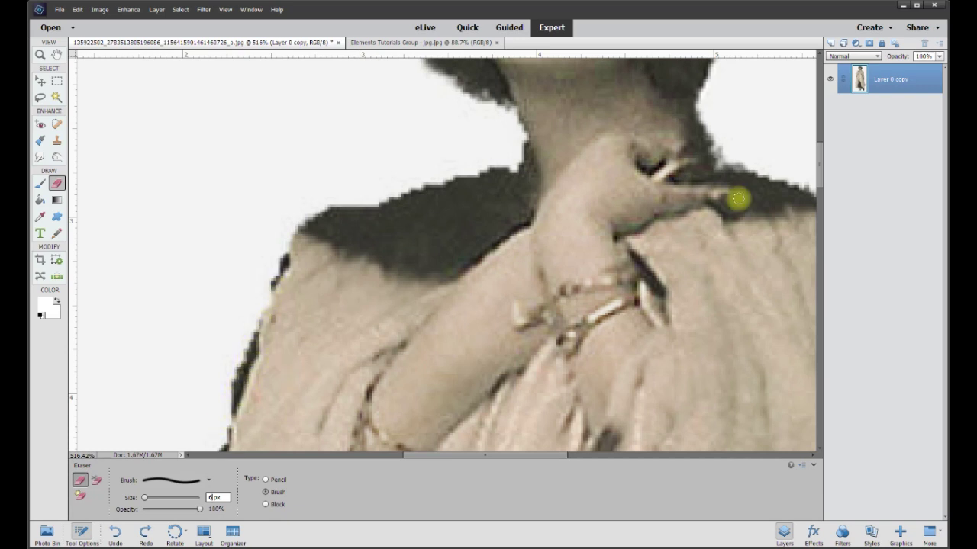
scroll(822, 179, down, 5)
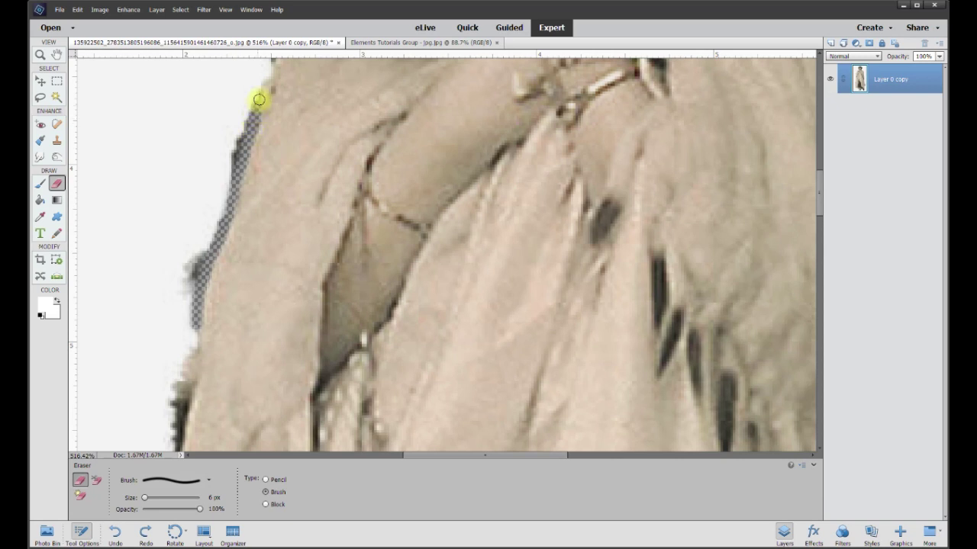
click(272, 67)
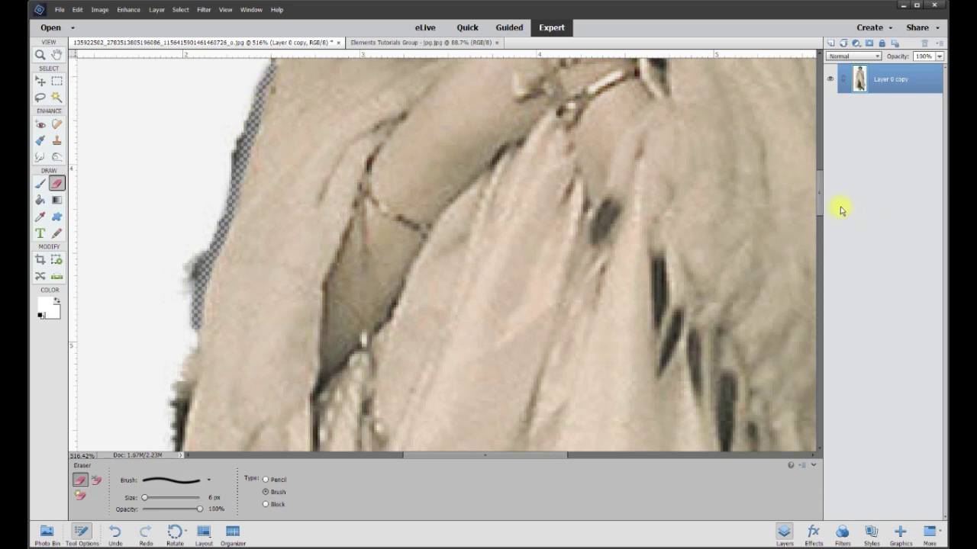
Step: Continue the erased strip up the cloak's left edge and over the dark left shoulder to the neck
drag(819, 206, 818, 170)
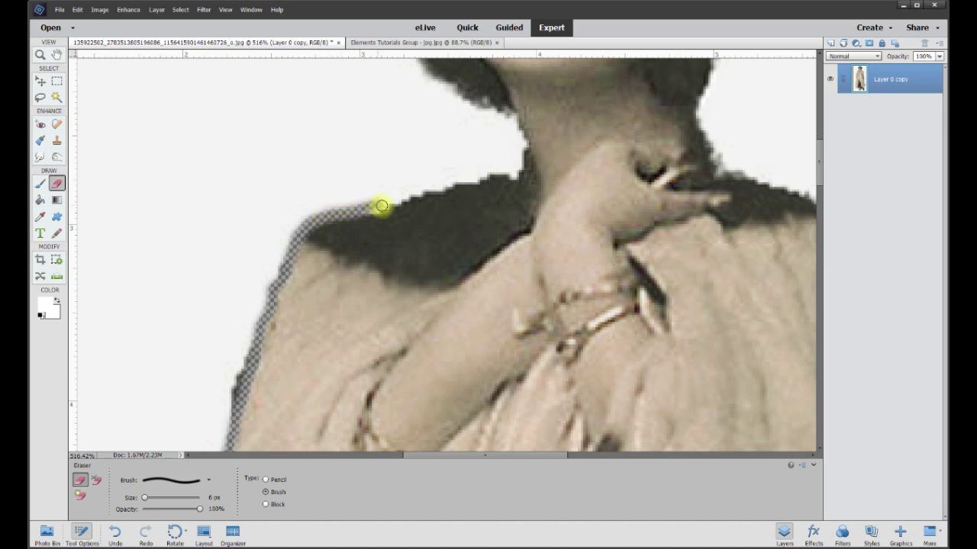
drag(392, 202, 412, 197)
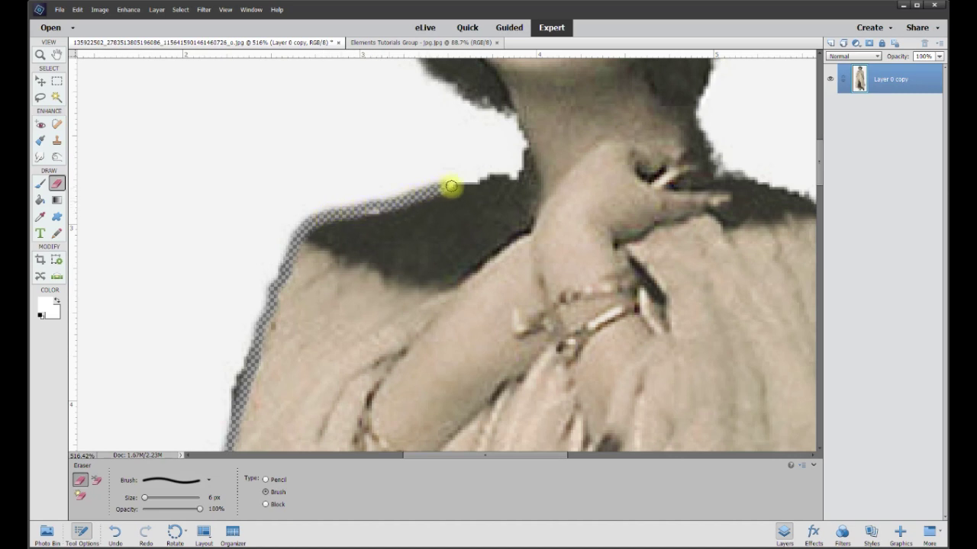
drag(464, 182, 485, 180)
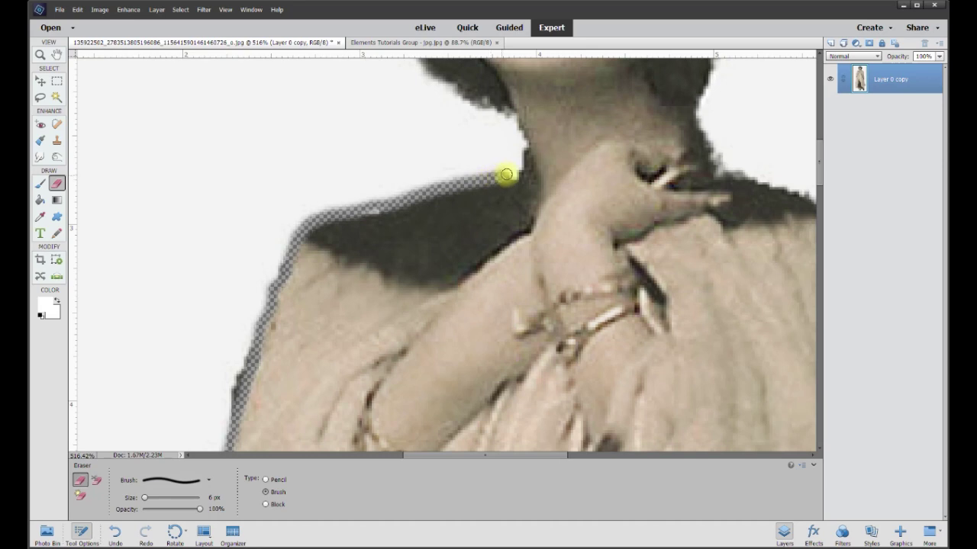
scroll(517, 171, up, 2)
Step: Erase a thin strip along the left side of the neck and around the outline of the hair and crown
mouse_move(523, 211)
mouse_down()
mouse_move(517, 242)
mouse_move(495, 205)
mouse_move(434, 172)
mouse_move(401, 126)
mouse_move(388, 61)
mouse_up()
scroll(702, 395, up, 4)
mouse_move(702, 394)
mouse_down()
mouse_move(729, 271)
mouse_move(772, 242)
mouse_move(780, 182)
mouse_move(752, 128)
mouse_move(724, 93)
mouse_up()
scroll(393, 216, up, 3)
mouse_move(392, 216)
mouse_down()
mouse_move(399, 264)
mouse_move(386, 362)
mouse_move(413, 153)
mouse_move(525, 119)
mouse_move(648, 140)
mouse_move(710, 202)
mouse_up()
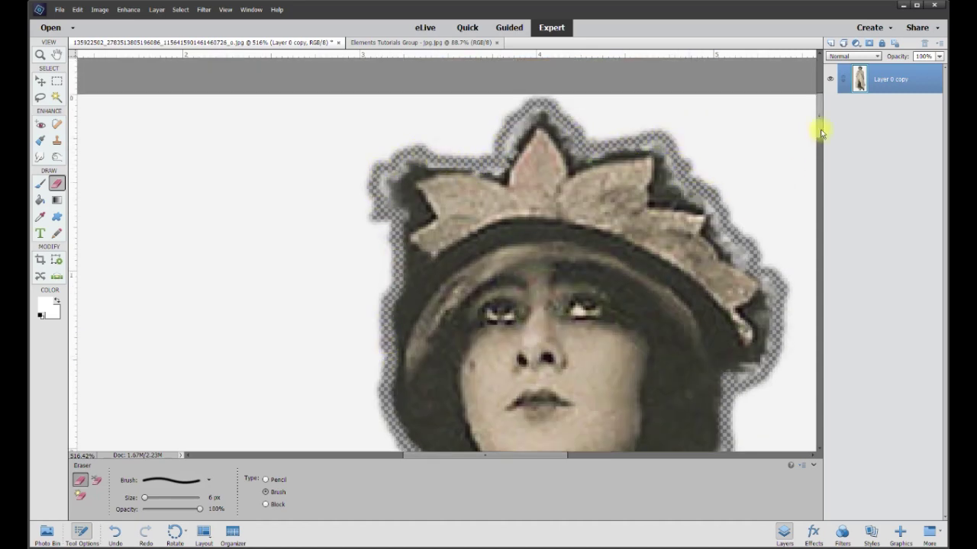
Step: Erase a thin strip down the figure's right side, from the hair over the shoulder and cloak to the right shoe
scroll(479, 107, down, 10)
scroll(479, 107, right, 5)
mouse_move(479, 107)
mouse_down()
mouse_move(572, 157)
mouse_move(686, 290)
mouse_move(690, 381)
mouse_up()
scroll(516, 160, down, 5)
scroll(517, 159, right, 5)
drag(517, 159, 534, 420)
scroll(820, 200, down, 3)
drag(534, 107, 549, 393)
scroll(558, 260, down, 3)
drag(558, 259, 554, 270)
scroll(554, 270, down, 3)
mouse_move(545, 145)
mouse_down()
mouse_move(543, 196)
mouse_move(576, 393)
mouse_up()
scroll(821, 281, down, 3)
mouse_move(576, 118)
mouse_down()
mouse_move(606, 279)
mouse_move(652, 401)
mouse_up()
scroll(647, 157, down, 3)
mouse_move(648, 157)
mouse_down()
mouse_move(592, 316)
mouse_move(576, 451)
mouse_up()
scroll(817, 327, down, 3)
drag(603, 137, 569, 385)
scroll(343, 283, down, 3)
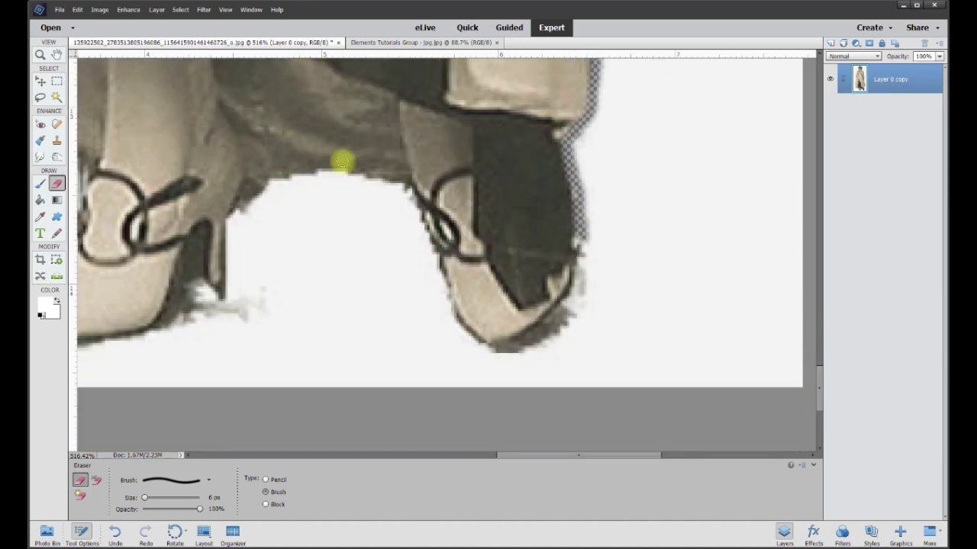
Step: Erase a thin strip around both shoes, inside the heel gap and along the hem between the legs
mouse_move(208, 229)
mouse_down()
mouse_move(175, 298)
mouse_move(228, 164)
mouse_up()
scroll(187, 287, up, 2)
scroll(824, 375, up, 3)
mouse_move(252, 279)
mouse_down()
mouse_move(363, 274)
mouse_move(515, 325)
mouse_move(571, 435)
mouse_up()
scroll(622, 260, down, 3)
scroll(622, 260, right, 3)
mouse_move(347, 156)
mouse_down()
mouse_move(371, 218)
mouse_move(567, 231)
mouse_move(605, 87)
mouse_up()
scroll(813, 403, up, 3)
drag(598, 153, 584, 295)
scroll(584, 295, left, 3)
mouse_move(347, 169)
mouse_down()
mouse_move(327, 191)
mouse_move(313, 366)
mouse_move(458, 359)
mouse_up()
scroll(824, 384, up, 5)
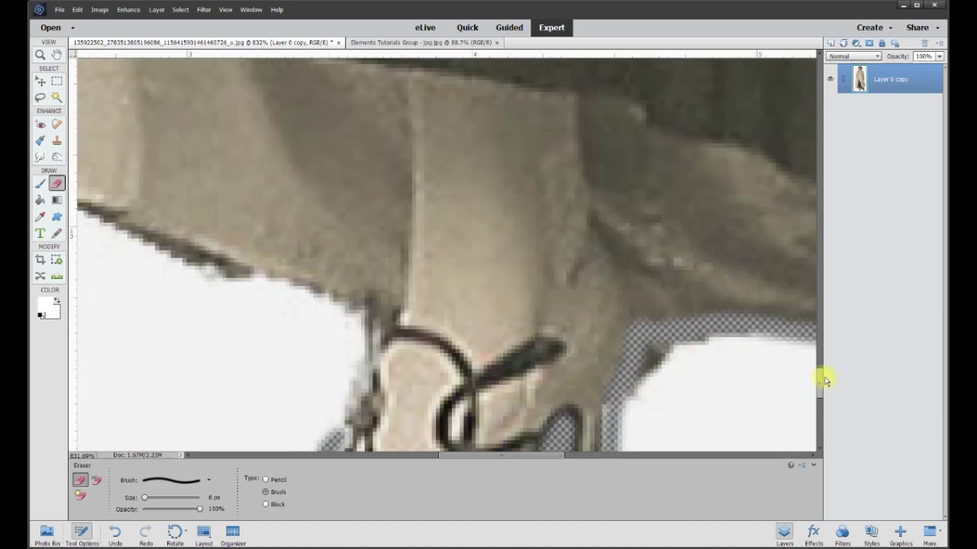
Step: Erase the dark fringe along the cloak's bottom hem, between the left shoe and the lower left corner
drag(150, 218, 408, 443)
scroll(408, 442, left, 3)
drag(321, 179, 580, 290)
drag(580, 290, 824, 389)
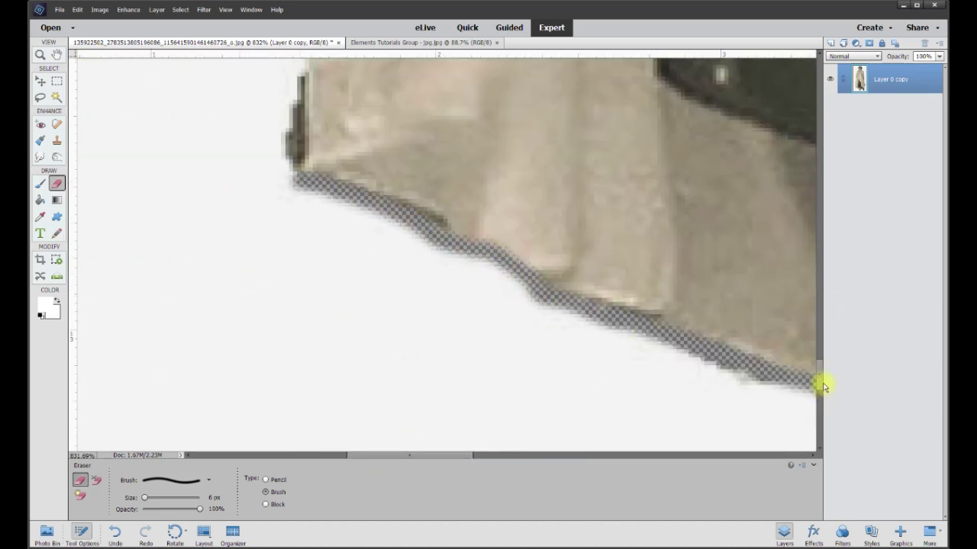
Step: Erase a thin strip up the cloak's left side from the hem to the sleeve, completing the outline around the figure
scroll(824, 388, up, 3)
drag(292, 393, 312, 258)
scroll(312, 258, up, 3)
scroll(404, 146, down, 5)
scroll(404, 146, up, 3)
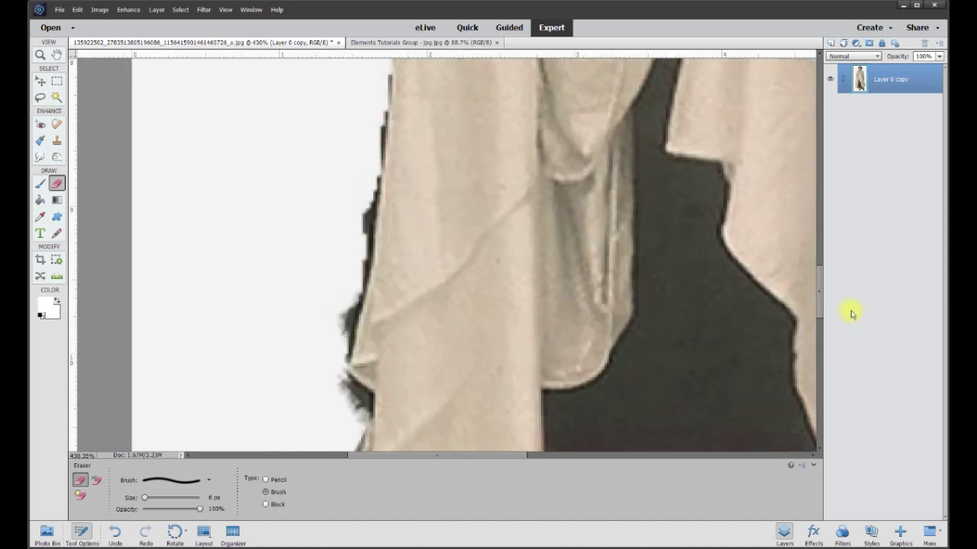
scroll(365, 282, left, 2)
drag(365, 282, 366, 114)
scroll(366, 114, up, 3)
drag(385, 252, 396, 84)
scroll(813, 295, up, 3)
scroll(831, 209, up, 5)
scroll(831, 209, down, 4)
drag(405, 236, 406, 300)
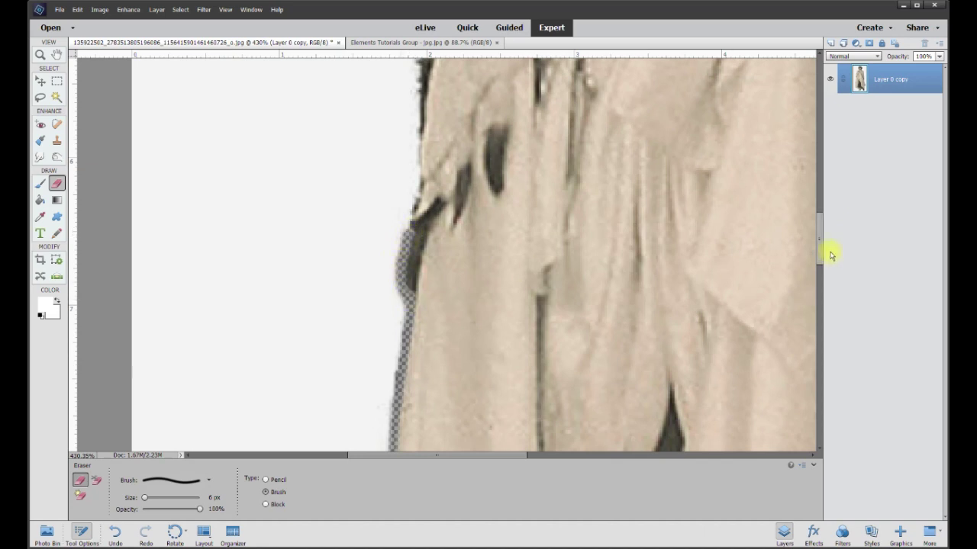
scroll(829, 252, up, 3)
drag(434, 150, 415, 203)
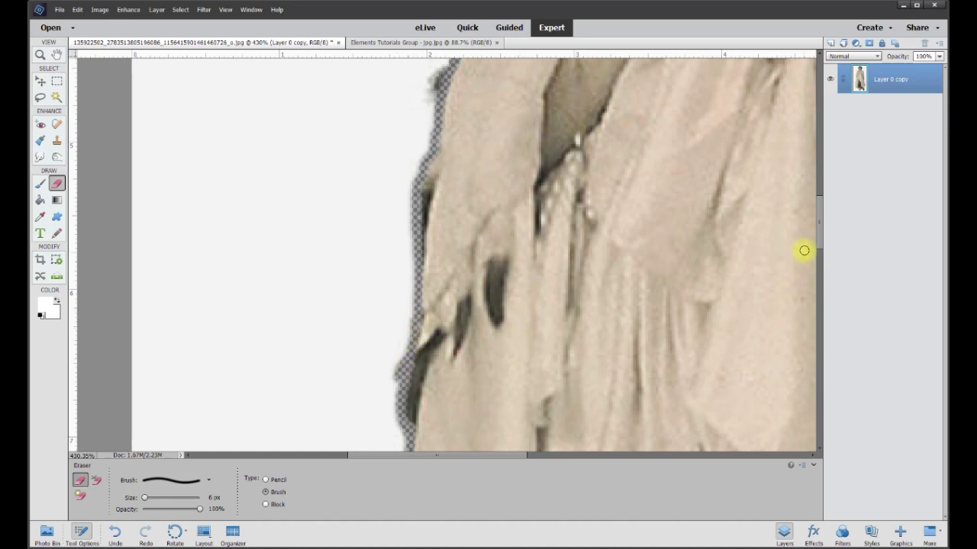
drag(817, 234, 811, 157)
alt+scroll(632, 257, down, 5)
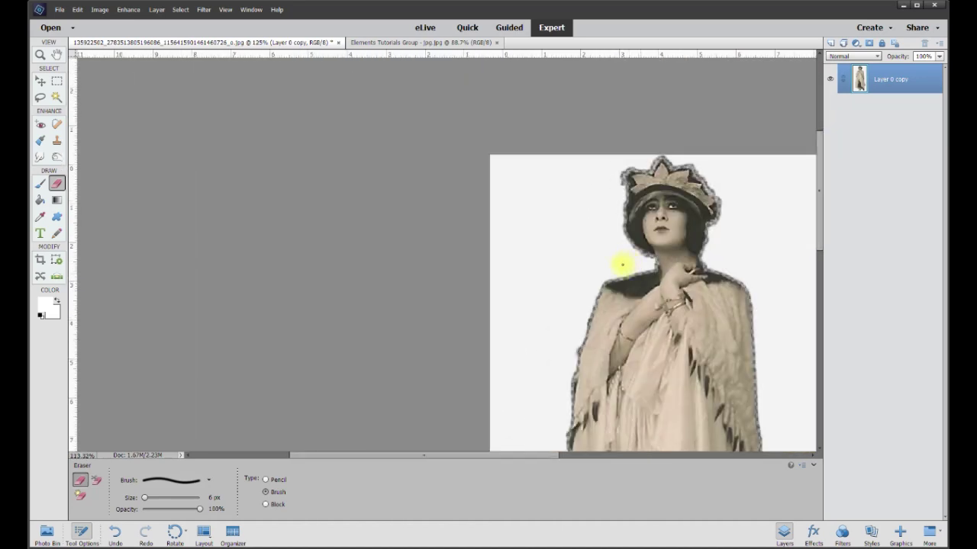
scroll(552, 283, down, 3)
scroll(506, 261, up, 1)
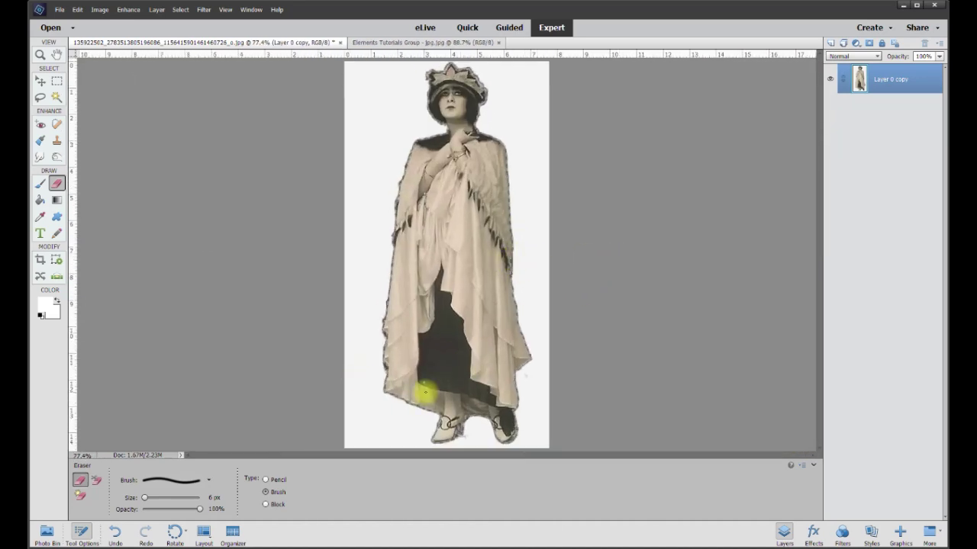
Step: Select the lower left background with the Polygonal Lasso, following the erased strip along hem, shoe and cloak side, and delete it
click(40, 98)
click(80, 496)
scroll(404, 375, up, 3)
scroll(512, 364, up, 3)
scroll(732, 318, up, 2)
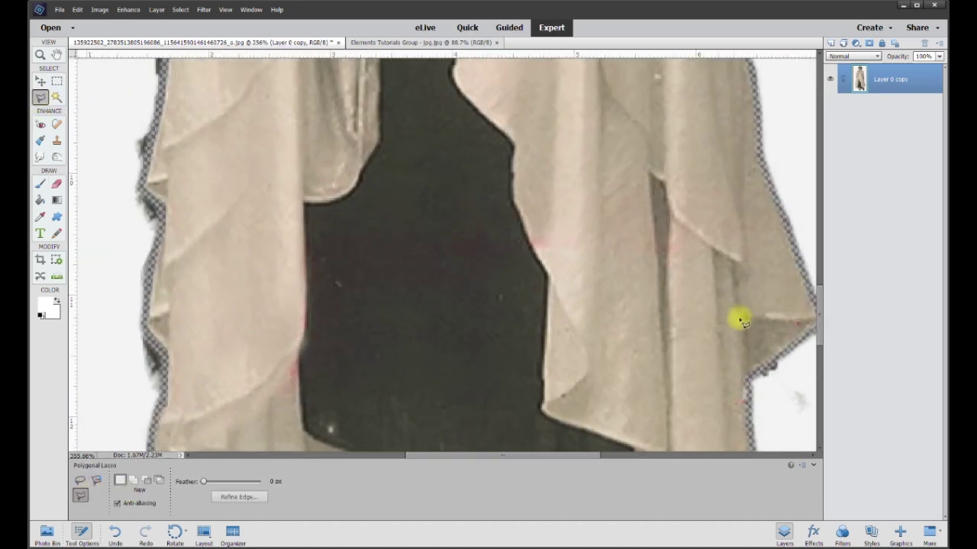
scroll(820, 319, down, 6)
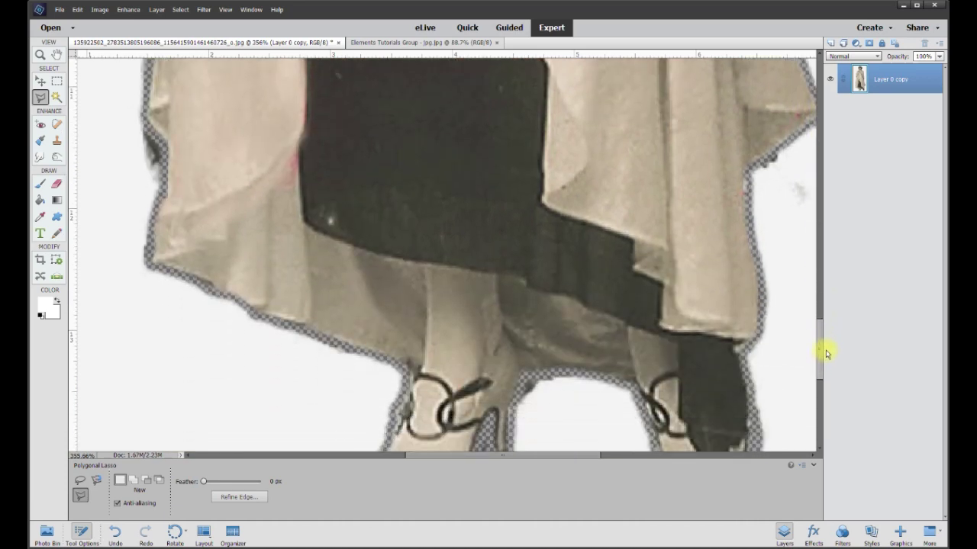
scroll(539, 364, up, 4)
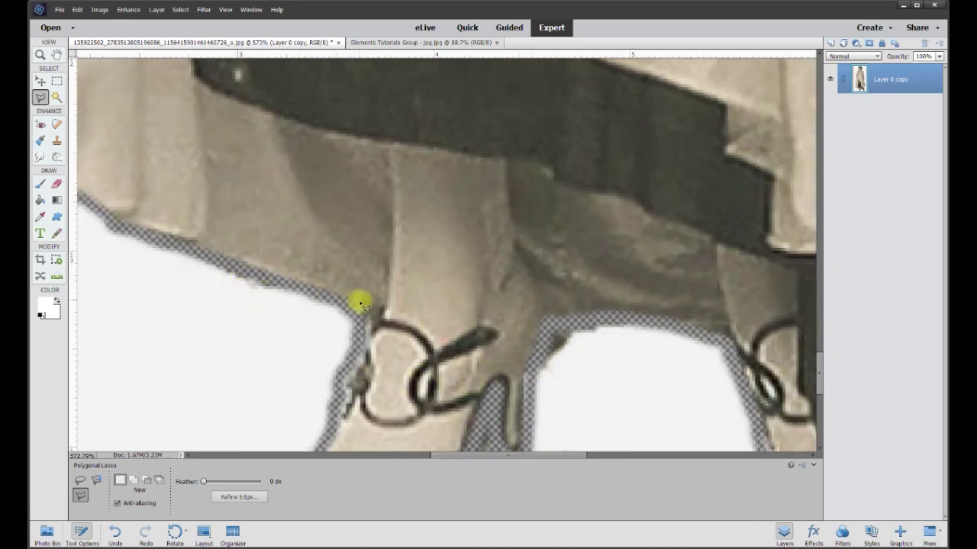
drag(458, 457, 408, 455)
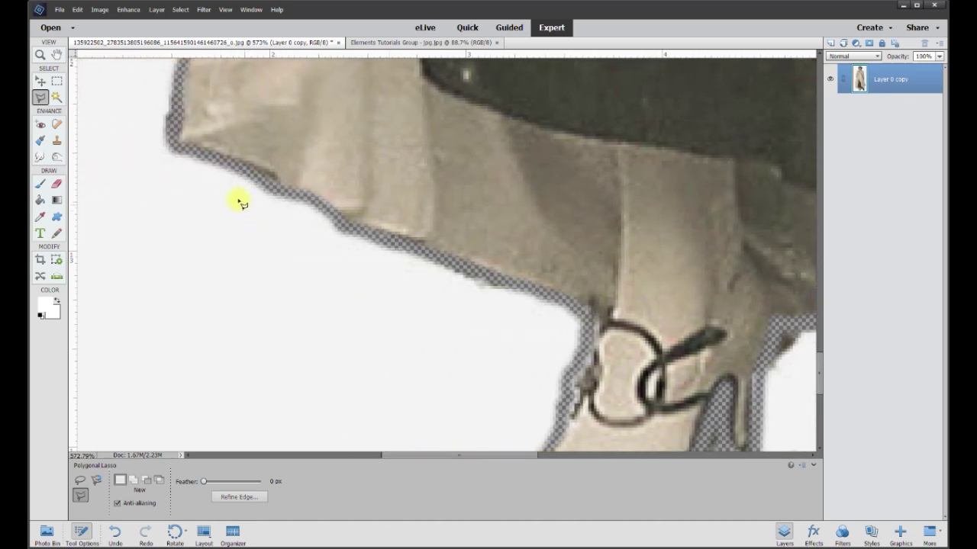
click(174, 144)
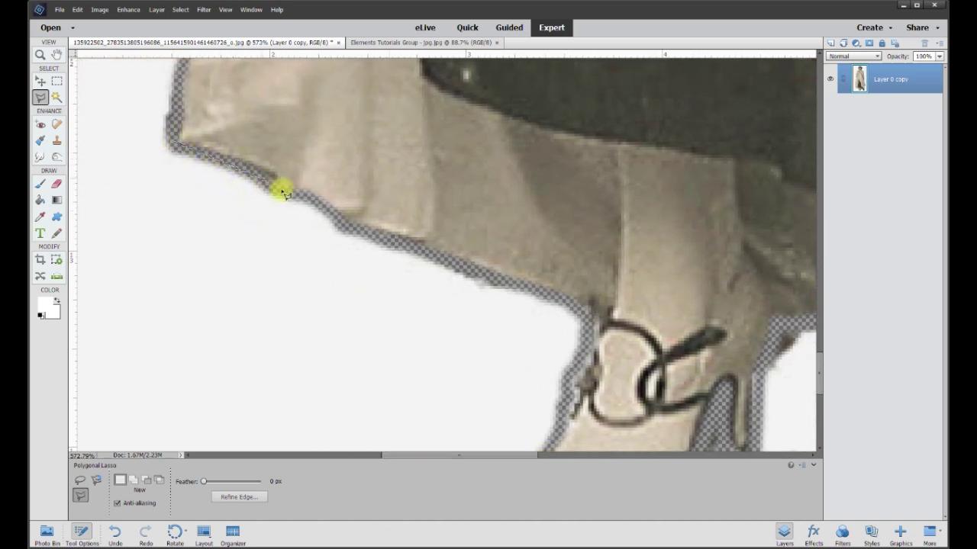
click(316, 201)
click(360, 233)
click(483, 277)
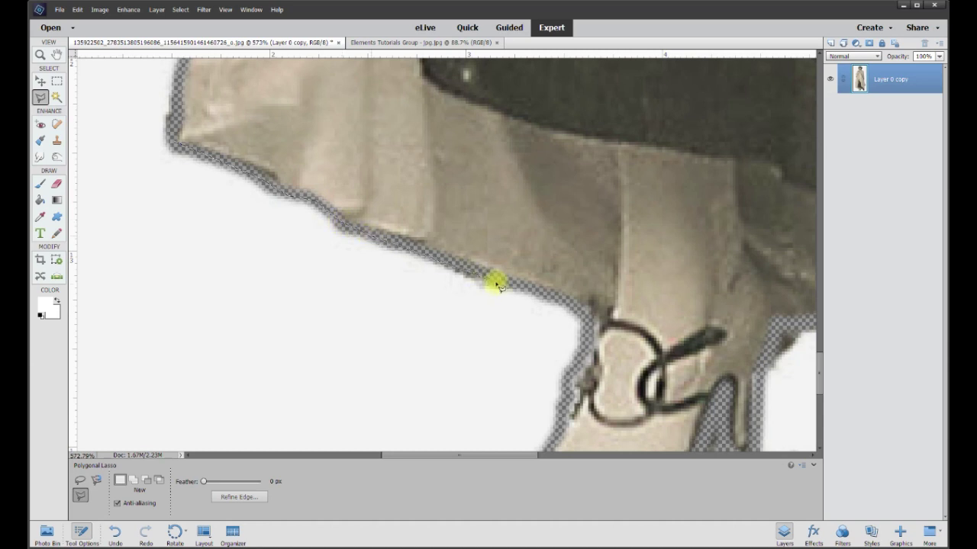
click(580, 306)
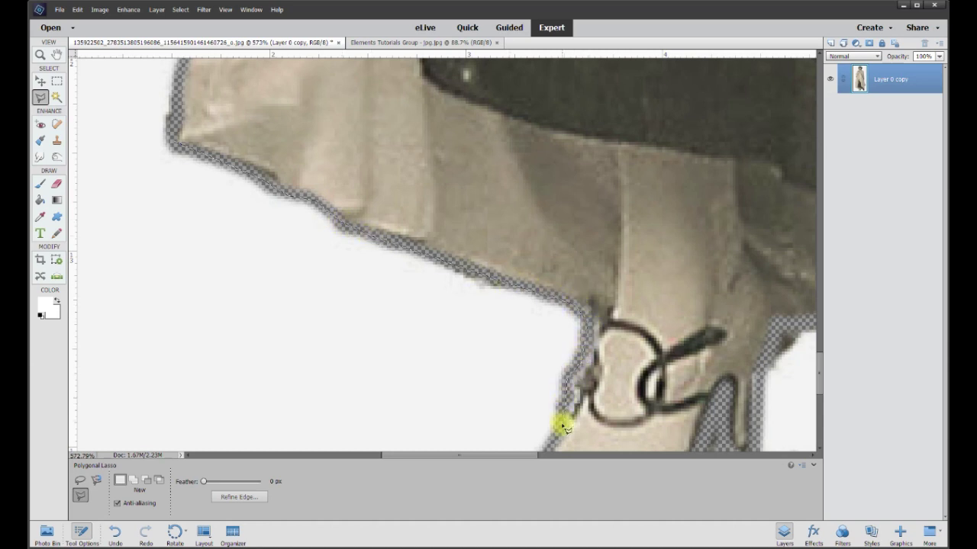
scroll(563, 421, down, 5)
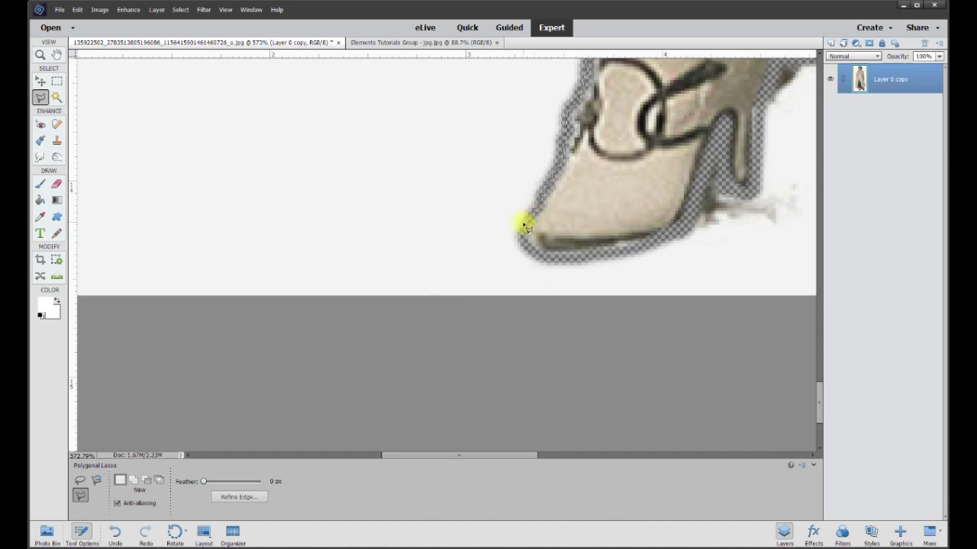
click(526, 308)
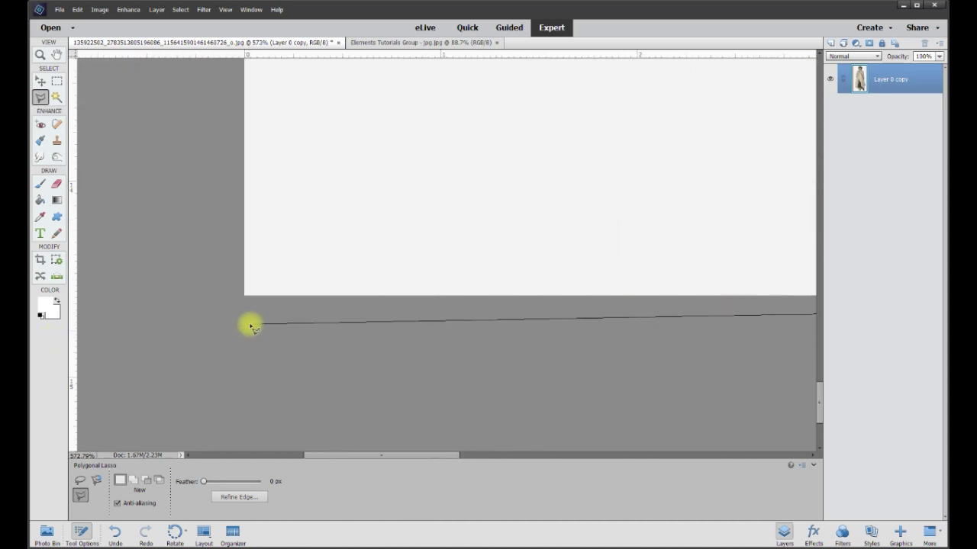
scroll(200, 156, up, 5)
click(204, 203)
click(532, 203)
click(551, 279)
click(567, 325)
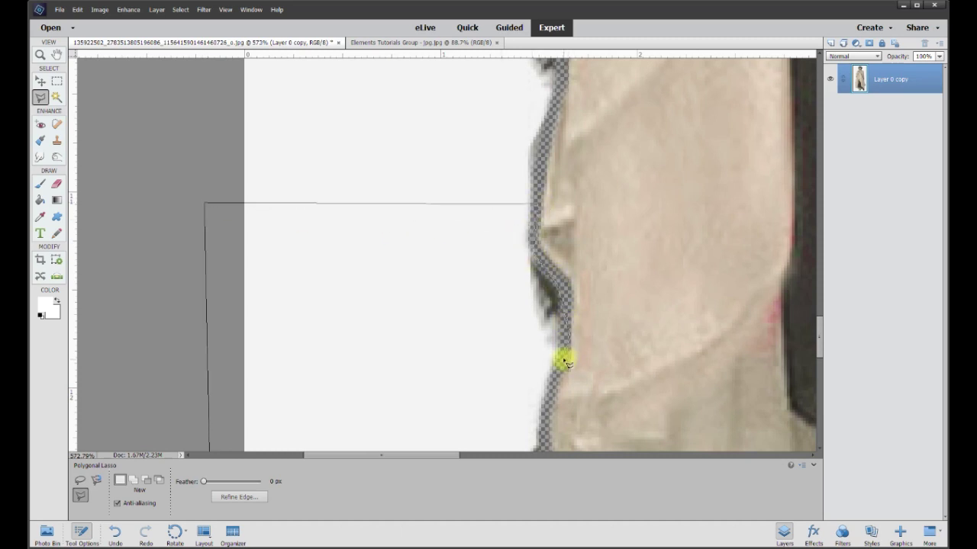
scroll(542, 451, down, 5)
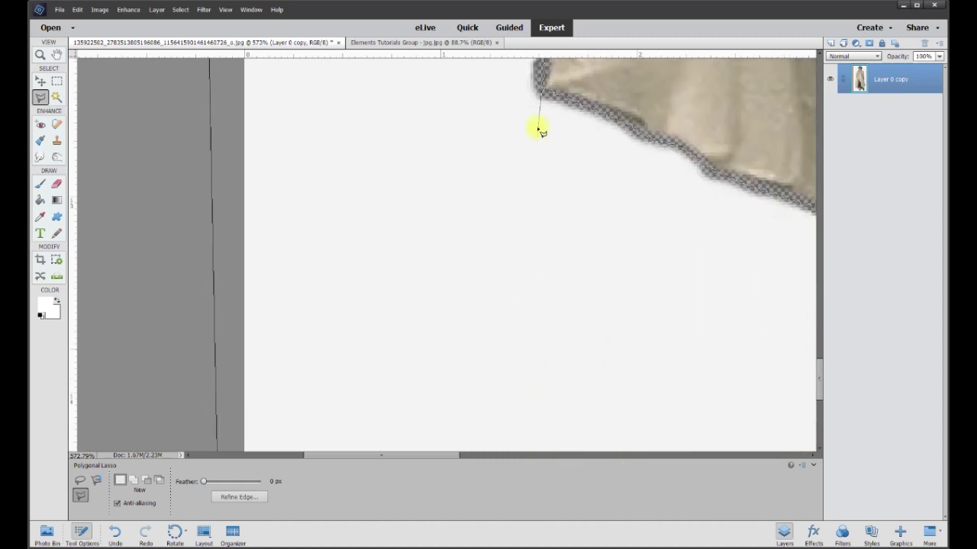
scroll(540, 132, up, 3)
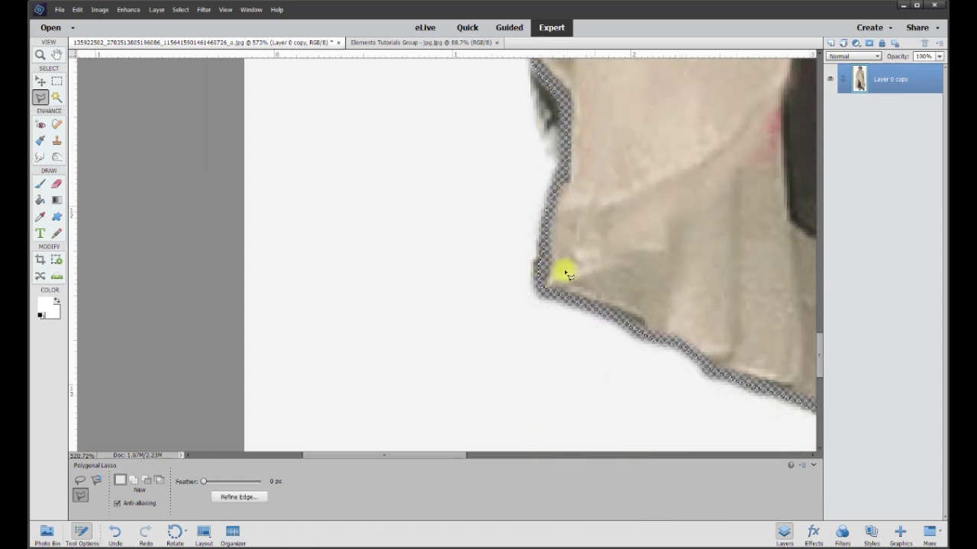
scroll(549, 267, down, 8)
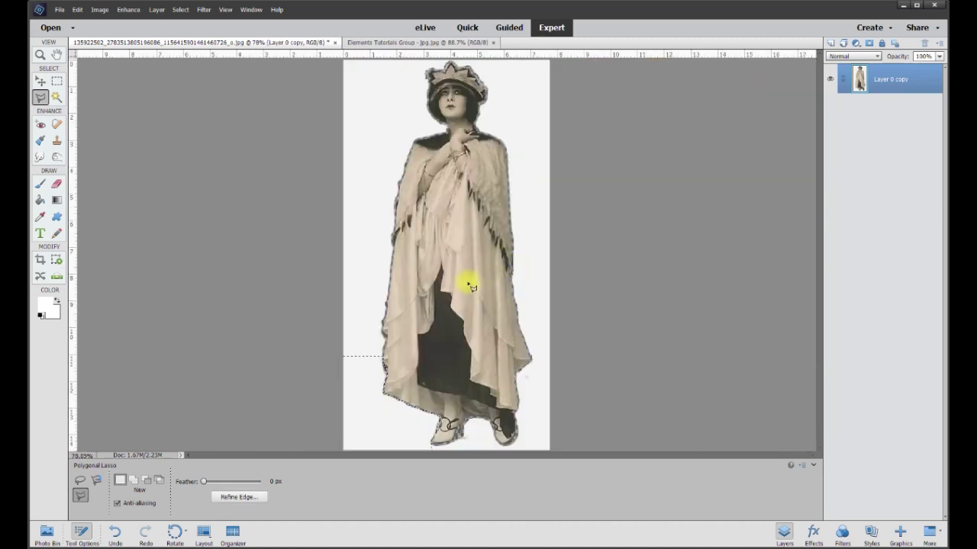
key(Delete)
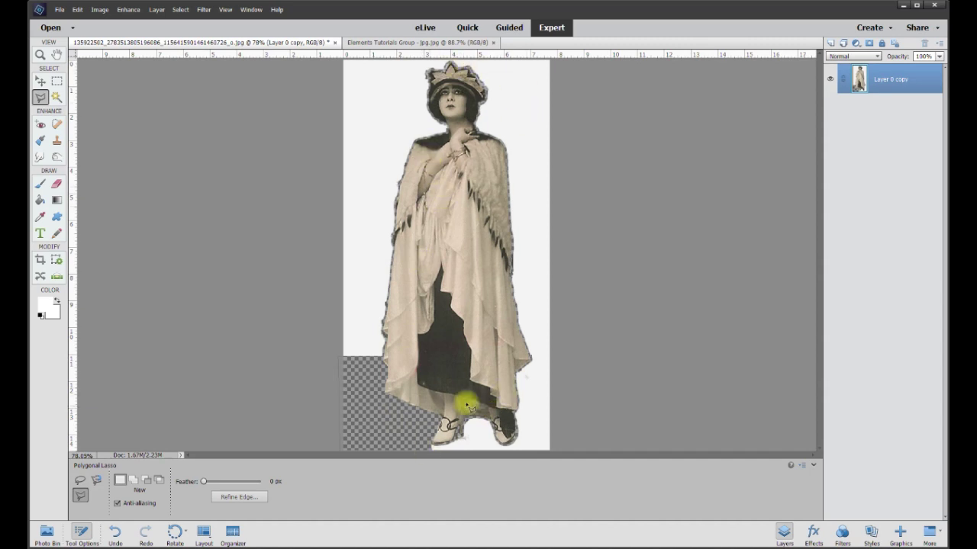
Step: Start a Polygonal Lasso selection below the feet, following the erased strip around both shoes and the gap between the legs
scroll(412, 387, up, 3)
scroll(597, 388, up, 3)
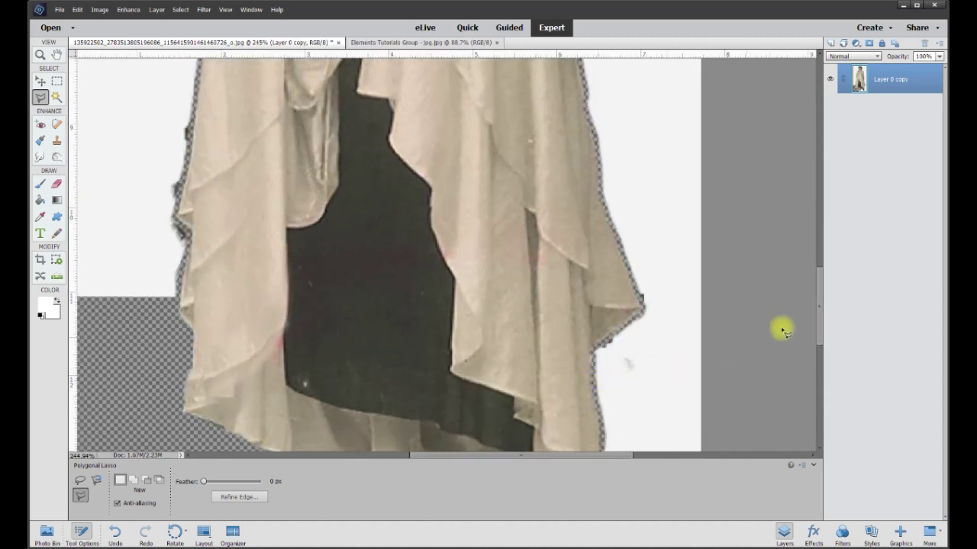
drag(820, 307, 821, 347)
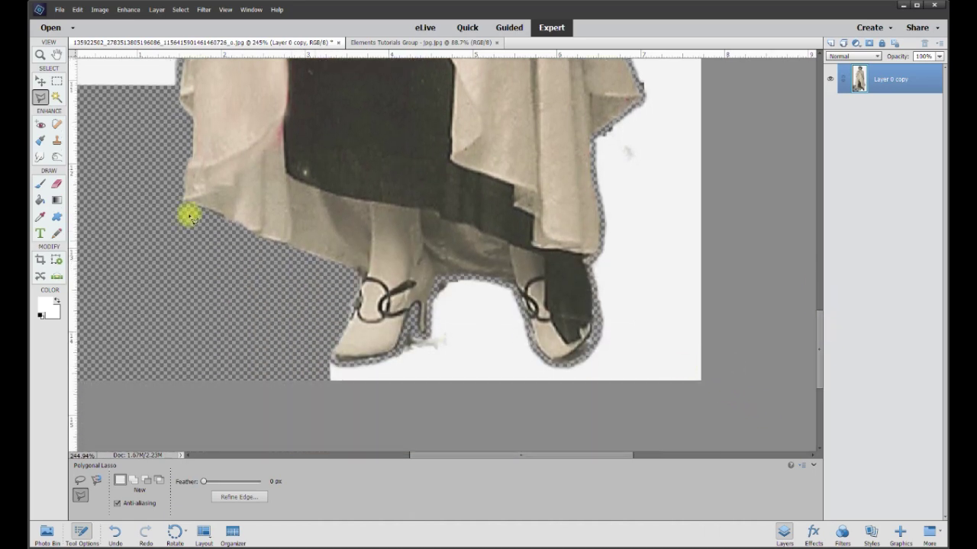
scroll(642, 406, up, 4)
click(783, 394)
scroll(366, 404, left, 8)
click(537, 398)
scroll(588, 349, right, 4)
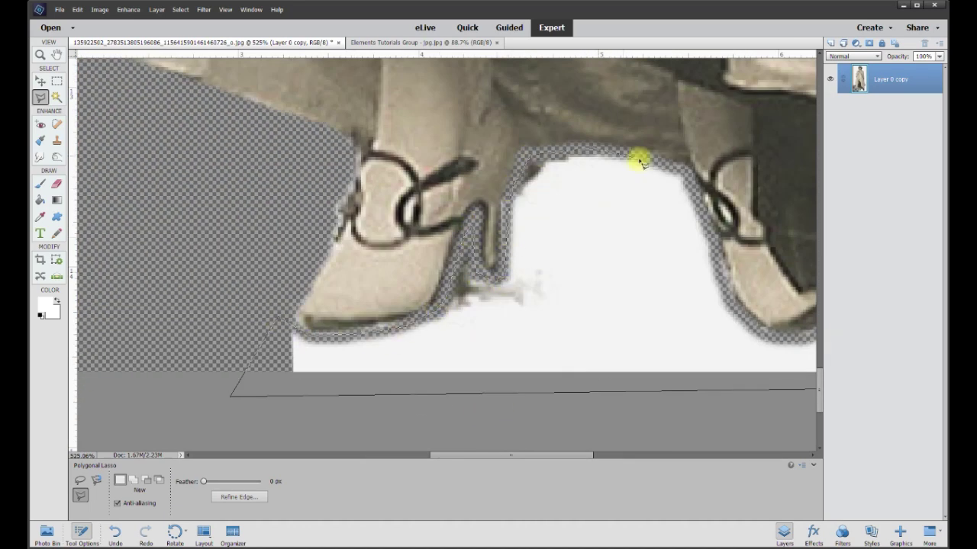
Step: Continue the selection along the erased strip up the cloak's right side to the crown's tip, close it and delete the background
scroll(639, 162, right, 5)
scroll(464, 120, up, 5)
click(501, 109)
scroll(496, 91, up, 2)
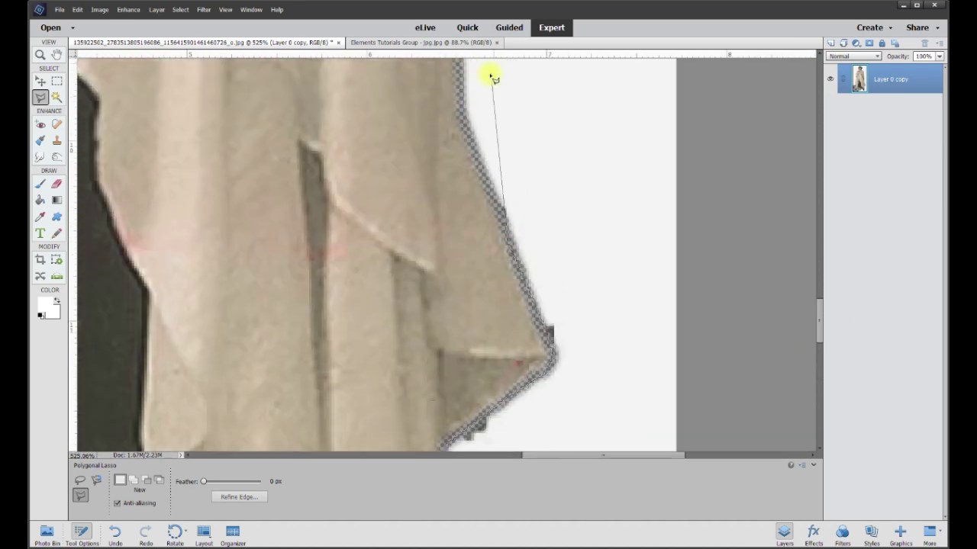
click(493, 77)
scroll(414, 87, up, 6)
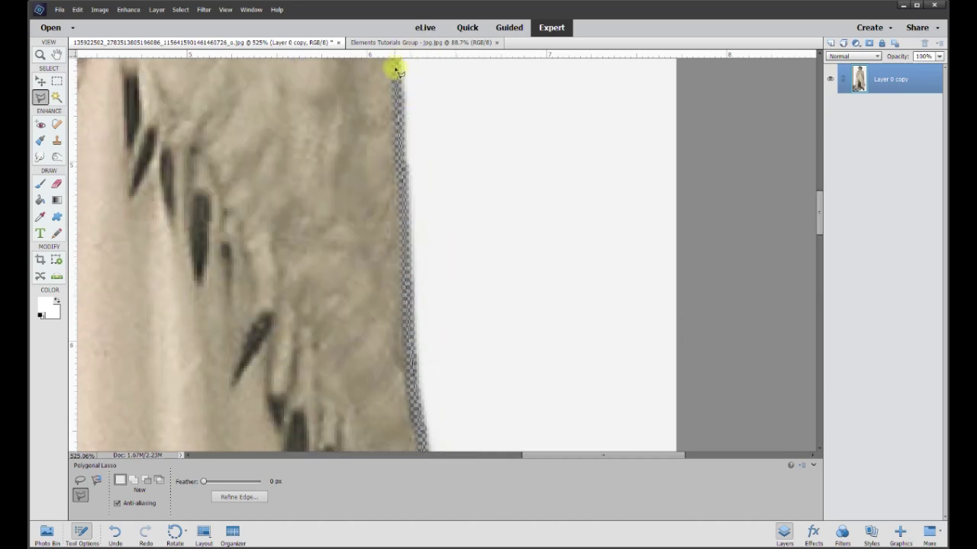
scroll(396, 70, up, 10)
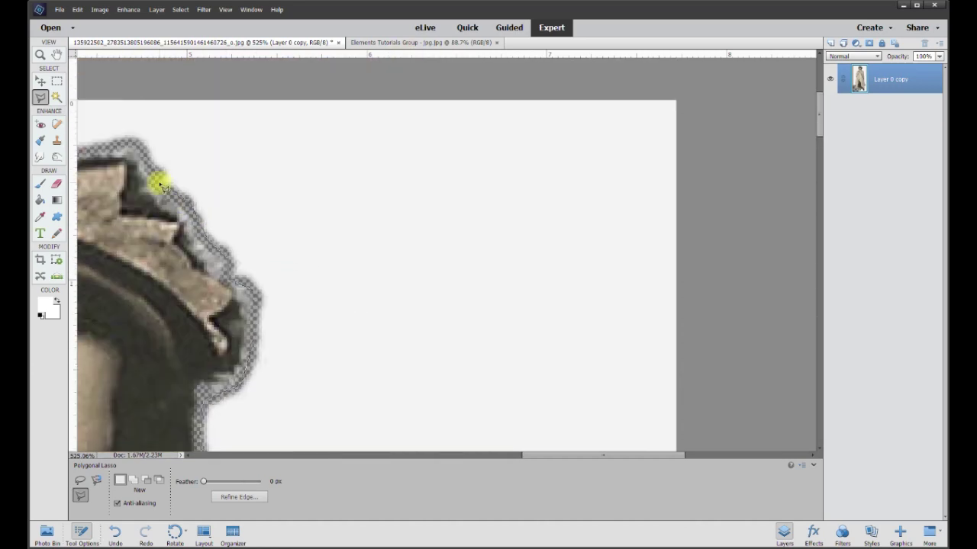
scroll(262, 120, down, 5)
Step: Select the remaining left background with the Polygonal Lasso, following the erased strip from crown to cloak, and delete it
scroll(465, 120, up, 3)
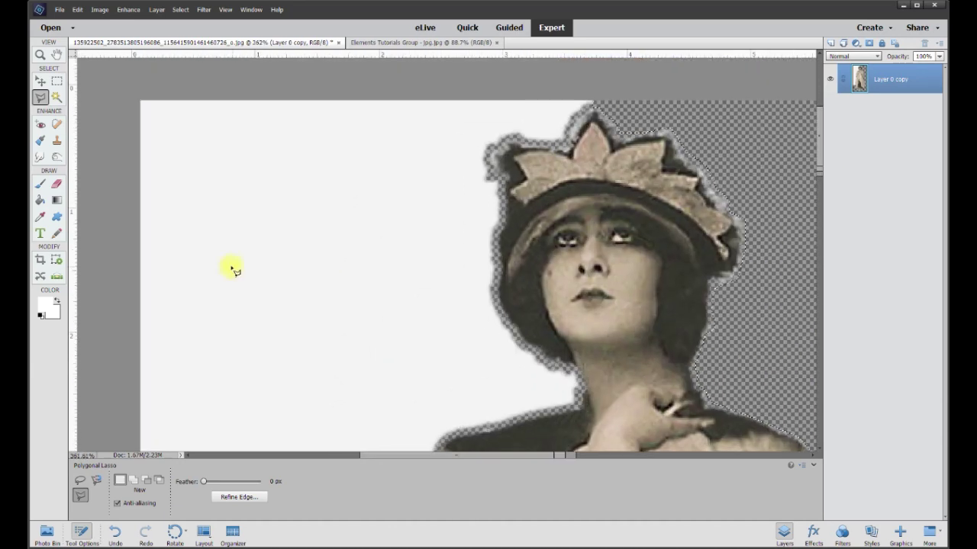
scroll(235, 270, up, 1)
click(96, 89)
click(731, 103)
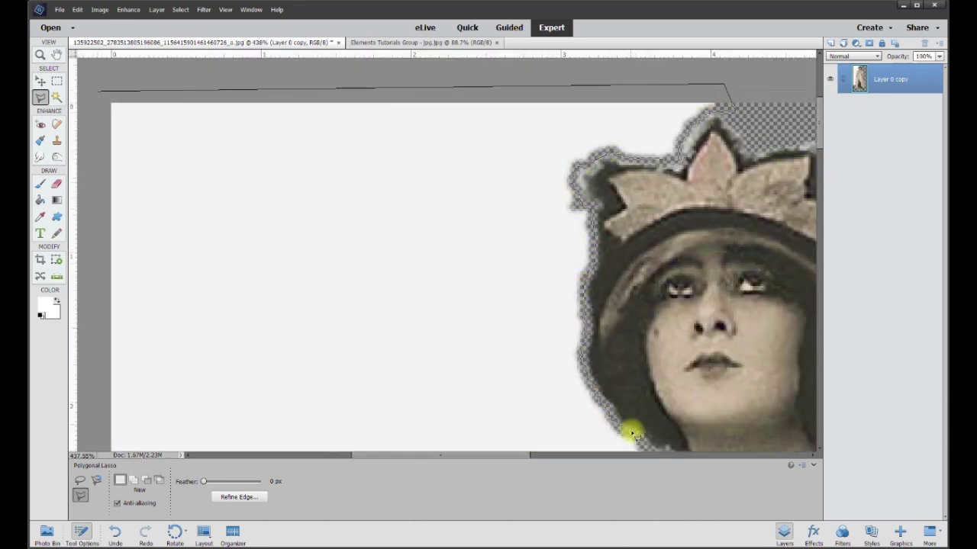
scroll(632, 435, down, 3)
scroll(621, 290, down, 1)
scroll(457, 451, down, 3)
scroll(421, 262, down, 3)
scroll(384, 338, down, 3)
scroll(343, 262, down, 3)
scroll(91, 342, up, 15)
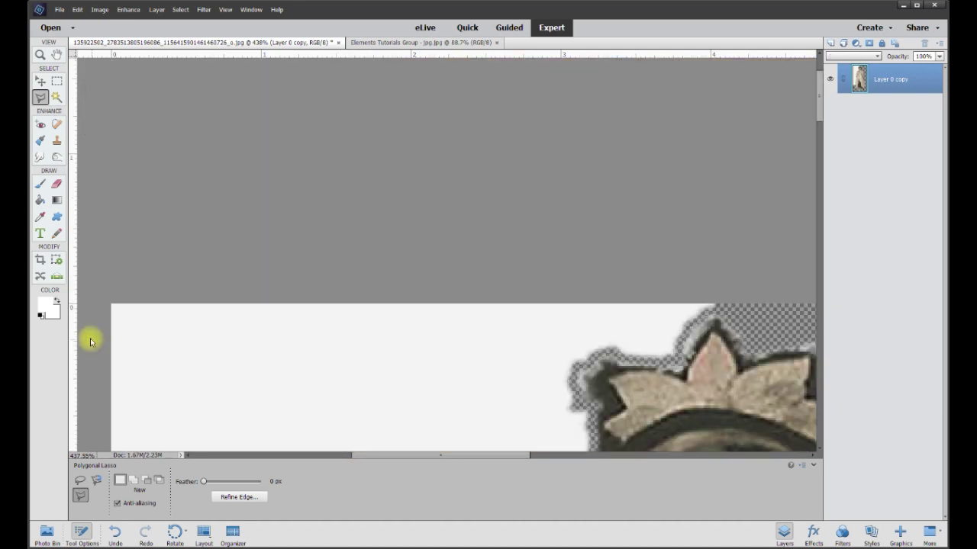
double_click(92, 342)
scroll(282, 323, down, 6)
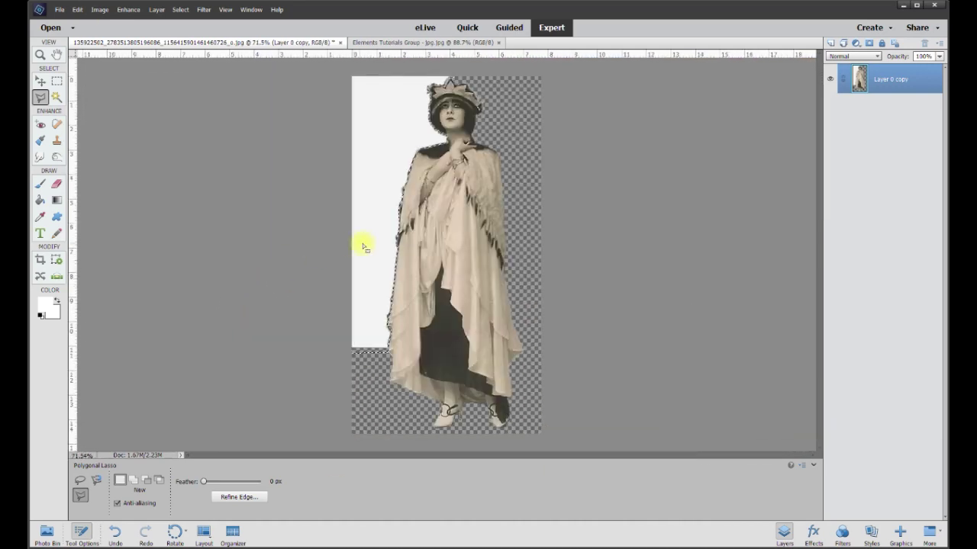
key(Delete)
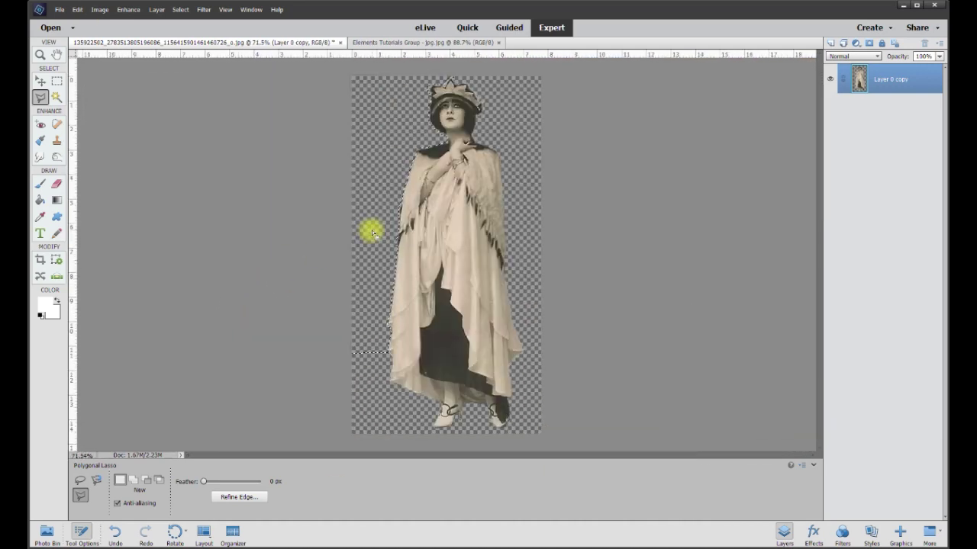
Step: Examine the cutout's edges around the hat, hair and shoulders against the transparent background
scroll(500, 148, up, 1)
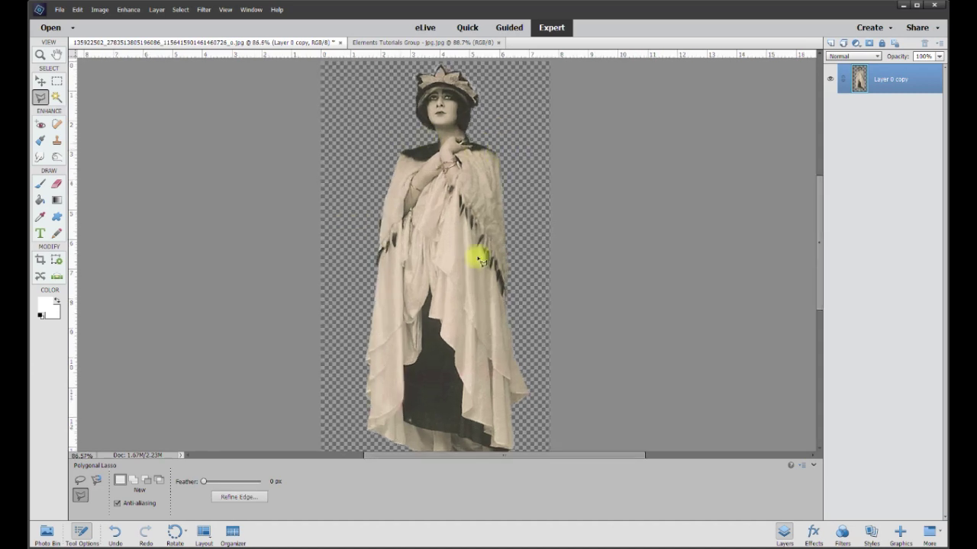
scroll(497, 203, up, 2)
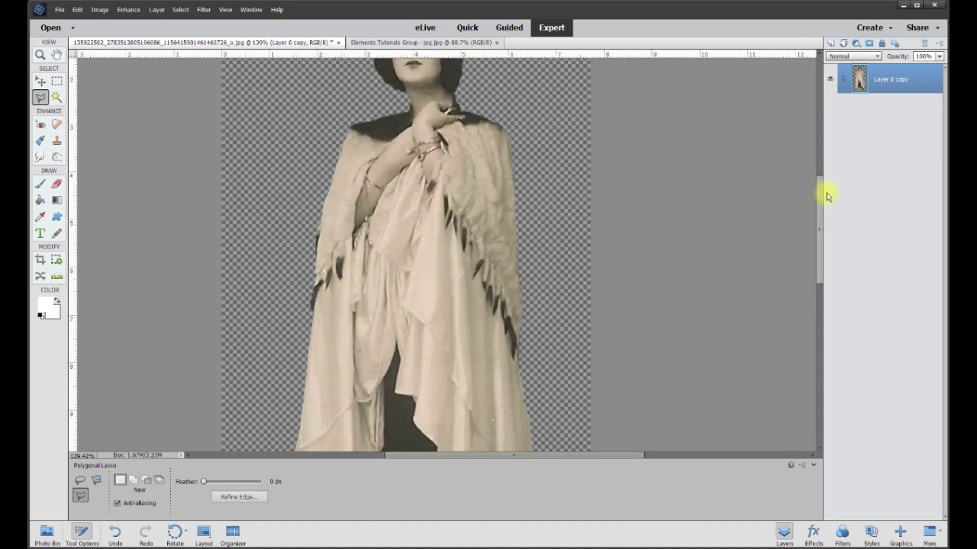
drag(822, 202, 815, 166)
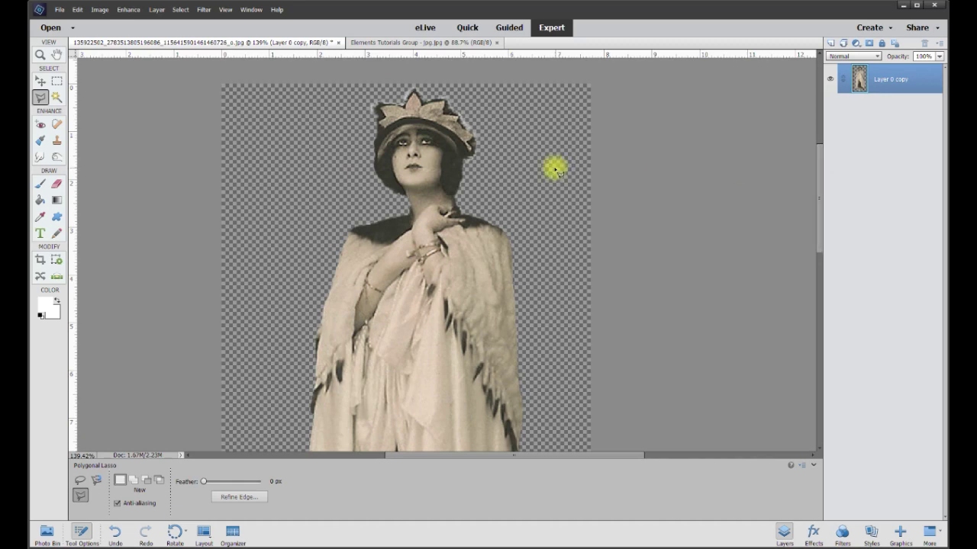
scroll(512, 150, up, 2)
scroll(355, 158, up, 2)
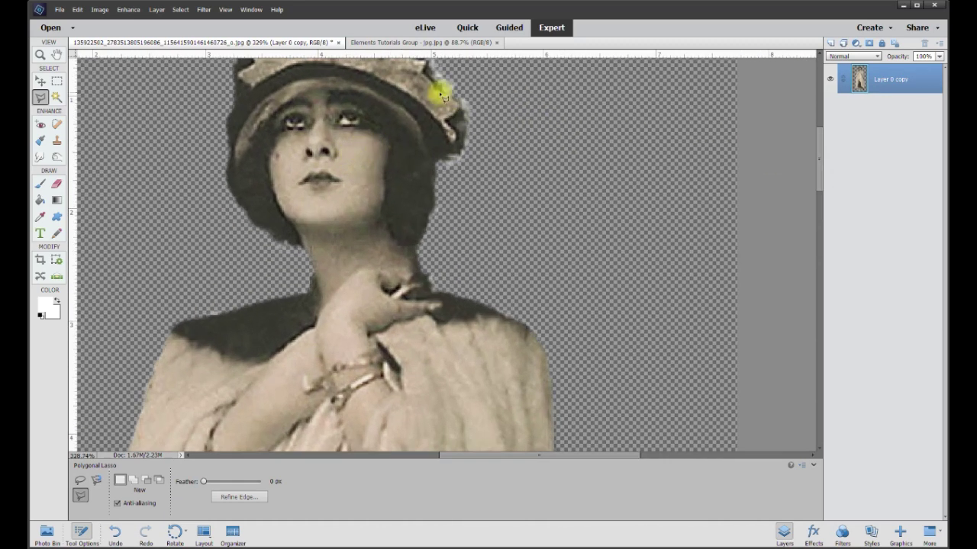
scroll(440, 225, down, 3)
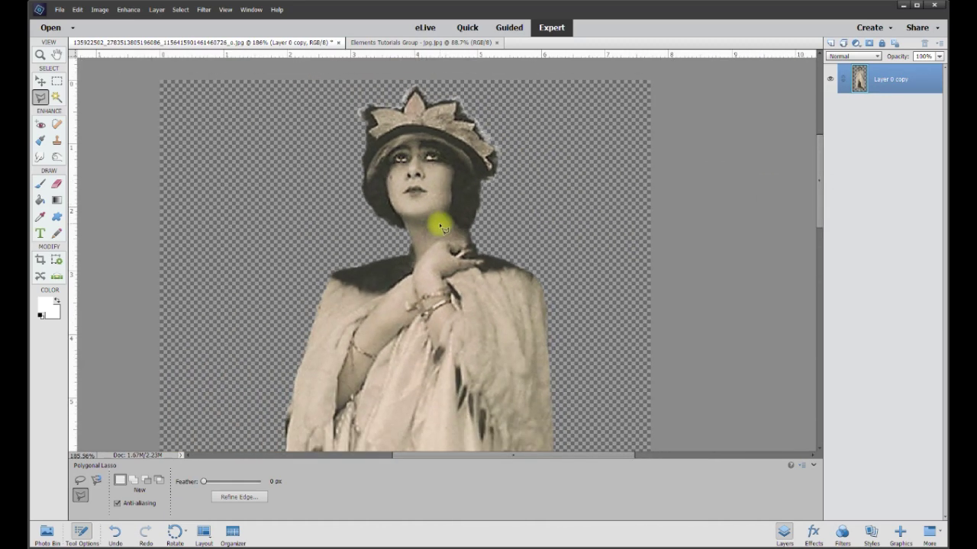
scroll(439, 225, down, 2)
Step: Duplicate the cutout layer and add a new empty layer between the two copies
key(ctrl+j)
click(883, 105)
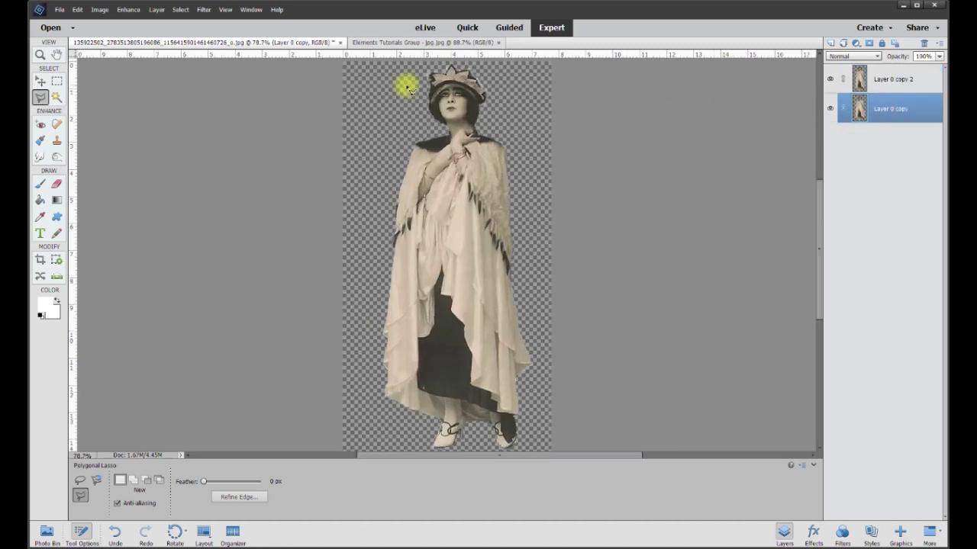
click(829, 45)
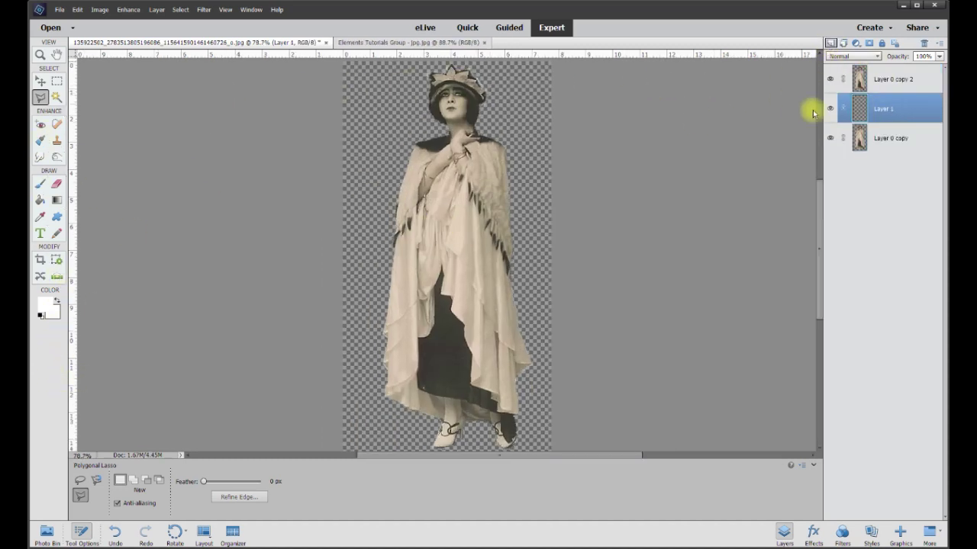
Step: Fill the new middle layer with white using the Paint Bucket and deselect the layer
click(42, 306)
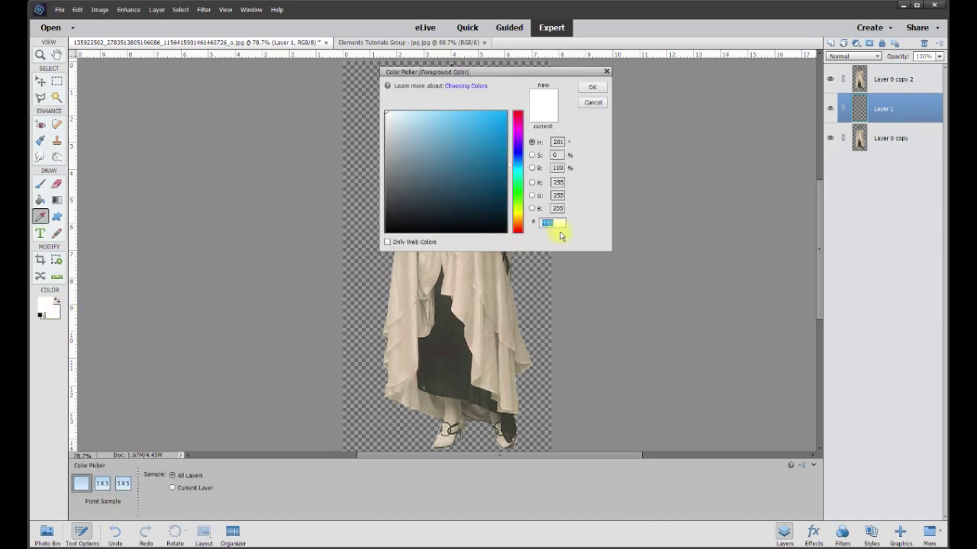
click(592, 87)
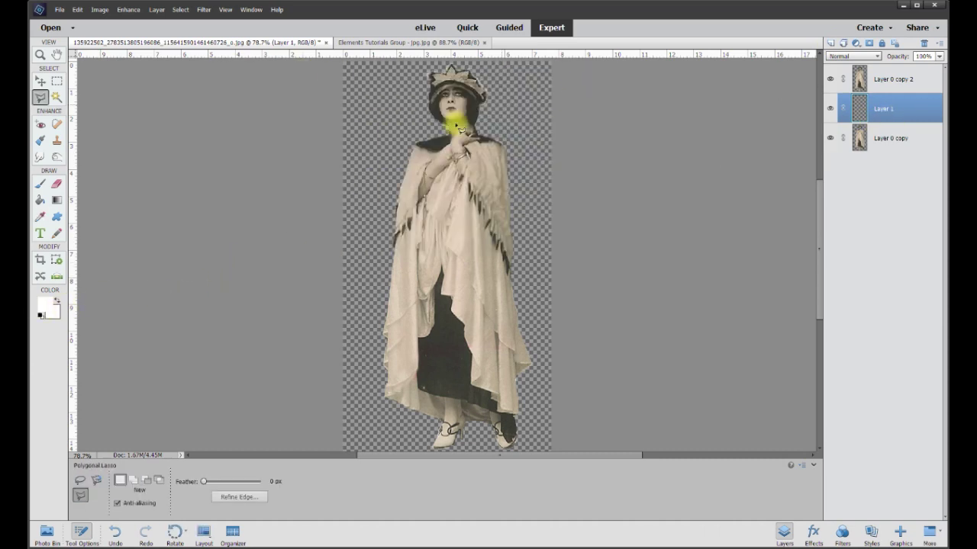
click(40, 200)
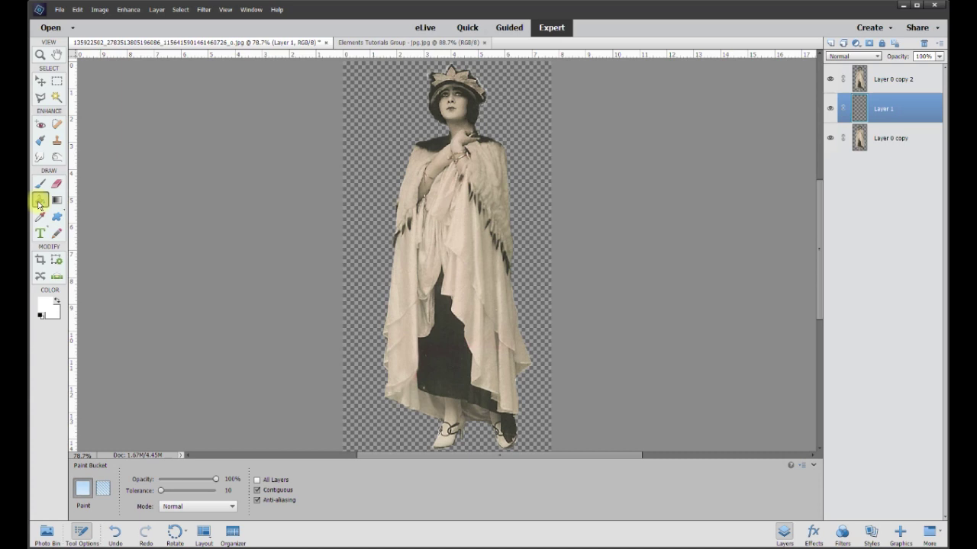
click(351, 220)
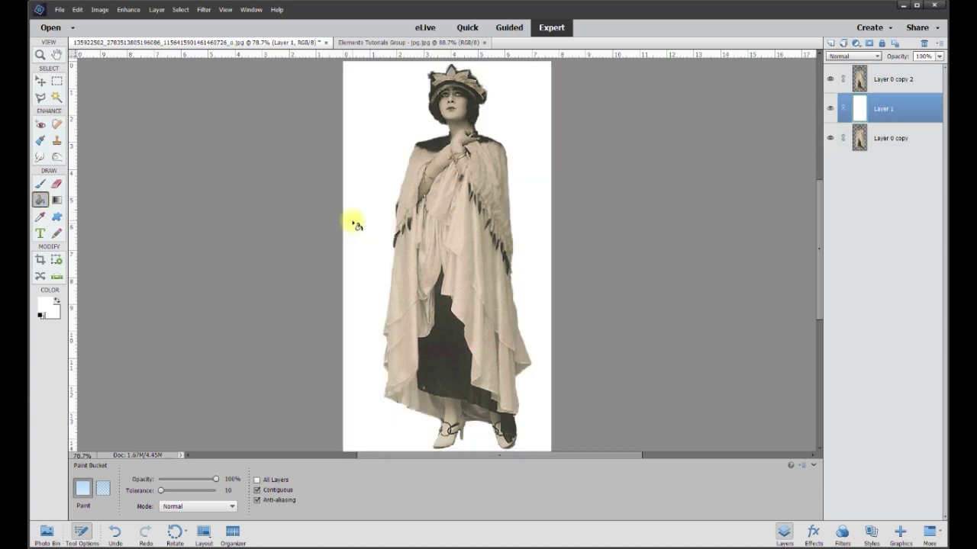
click(40, 84)
scroll(567, 196, down, 3)
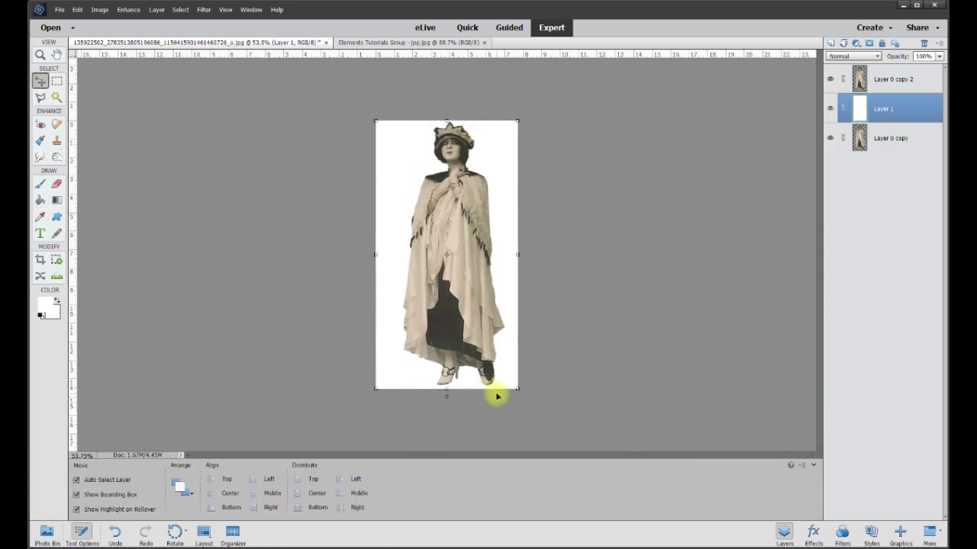
click(611, 205)
Step: Enlarge the canvas to 25 inches wide and 20 inches high, keeping the anchor centred
click(96, 10)
click(492, 139)
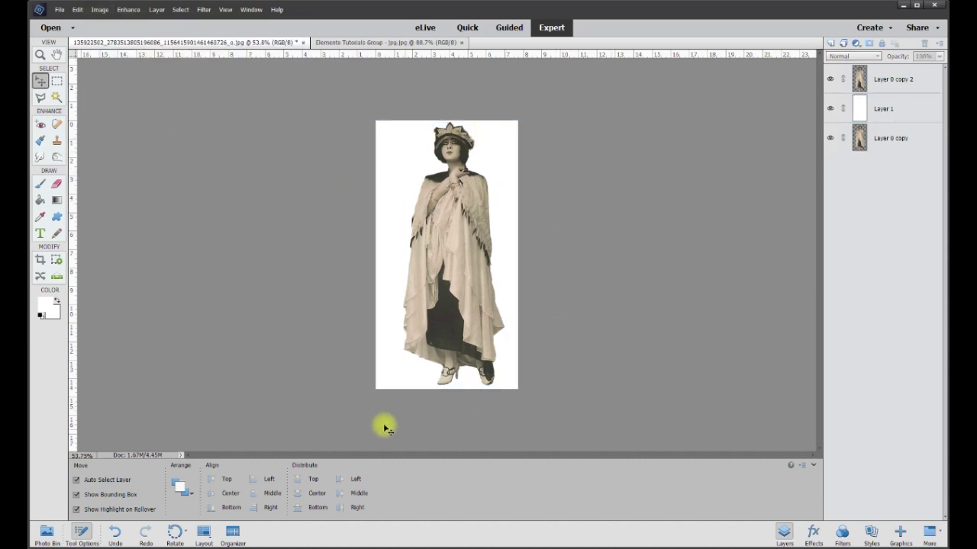
click(102, 9)
mouse_move(120, 79)
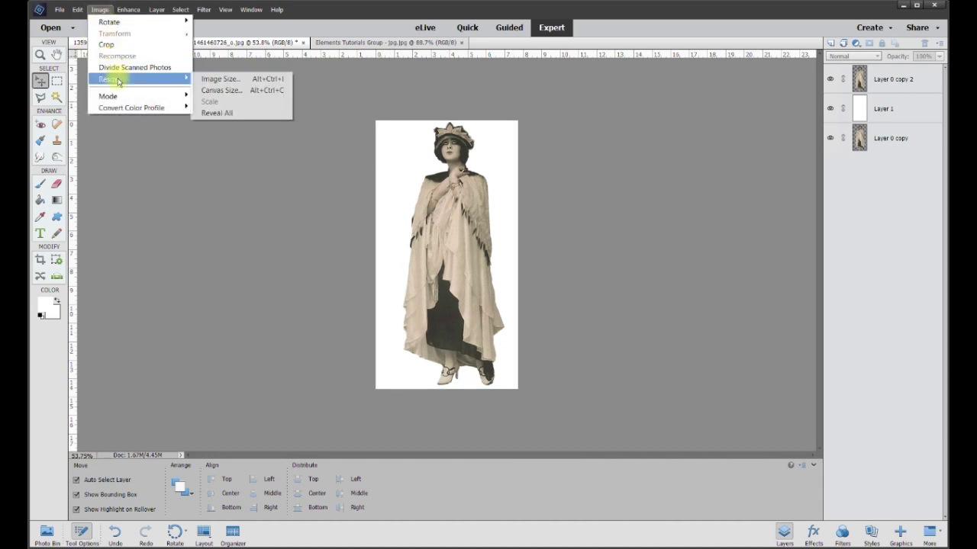
click(205, 90)
drag(517, 71, 676, 70)
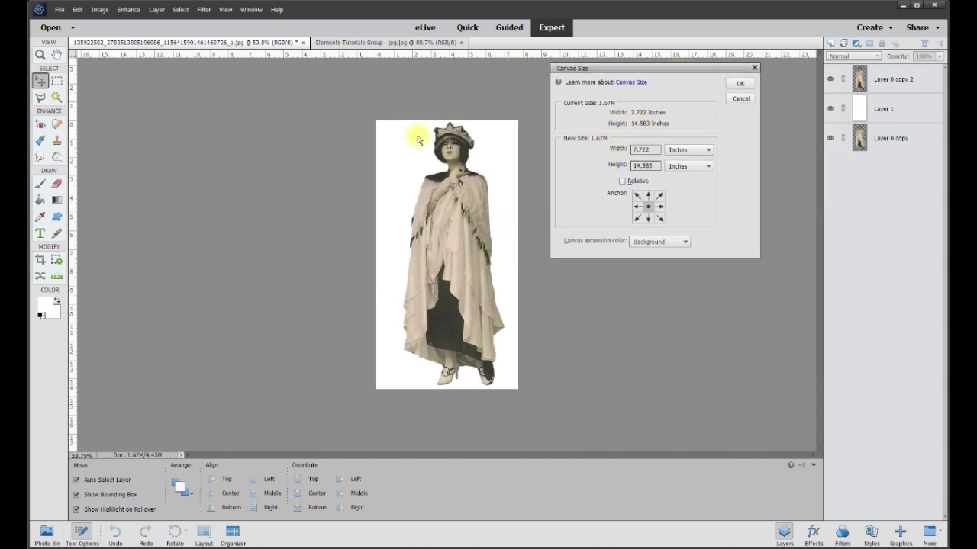
double_click(656, 150)
double_click(658, 166)
text(2)
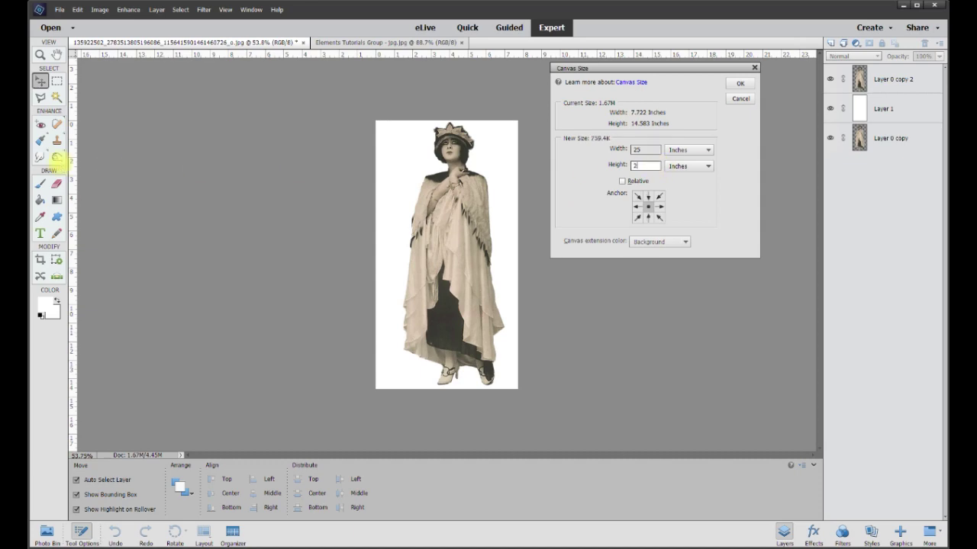
text(0)
key(Return)
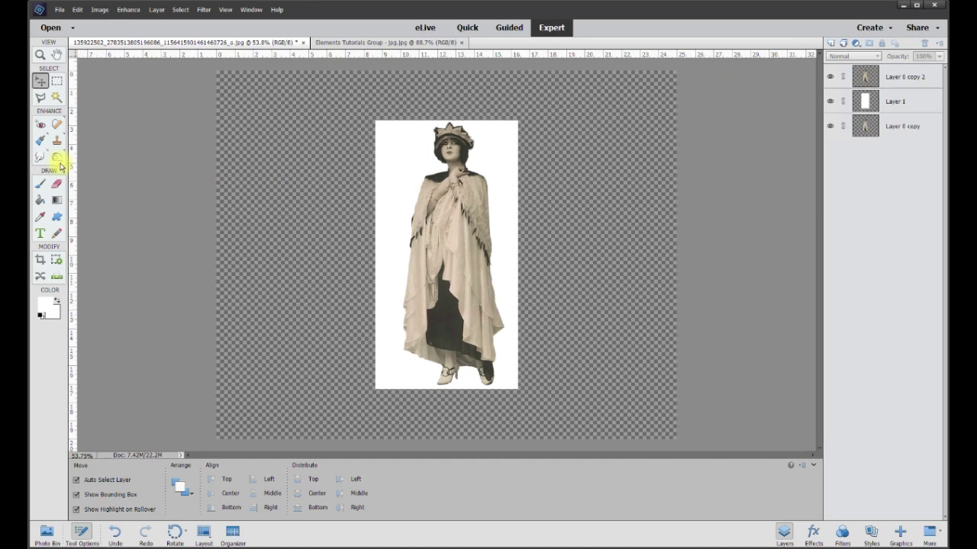
Step: Fill the transparent area of Layer 1 with white so it covers the enlarged canvas
click(894, 103)
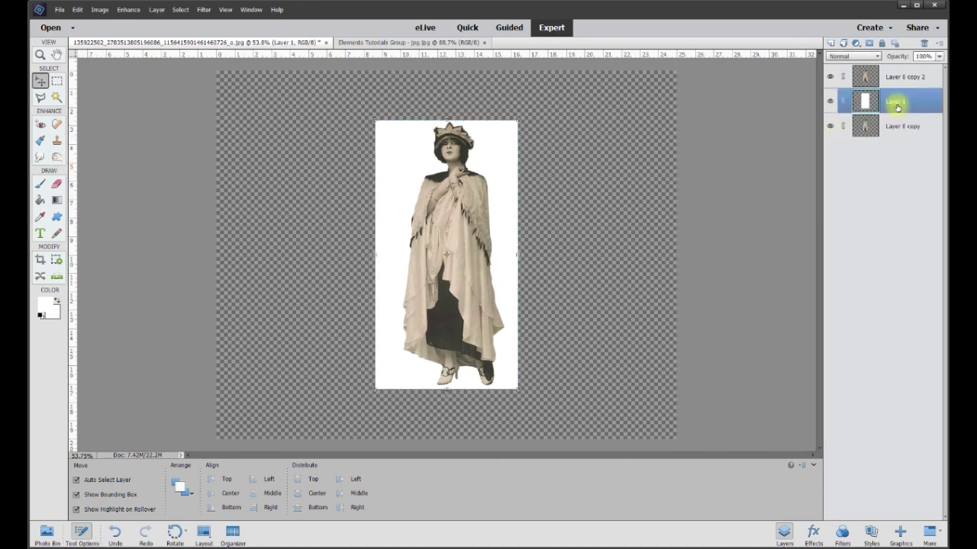
click(41, 201)
click(309, 220)
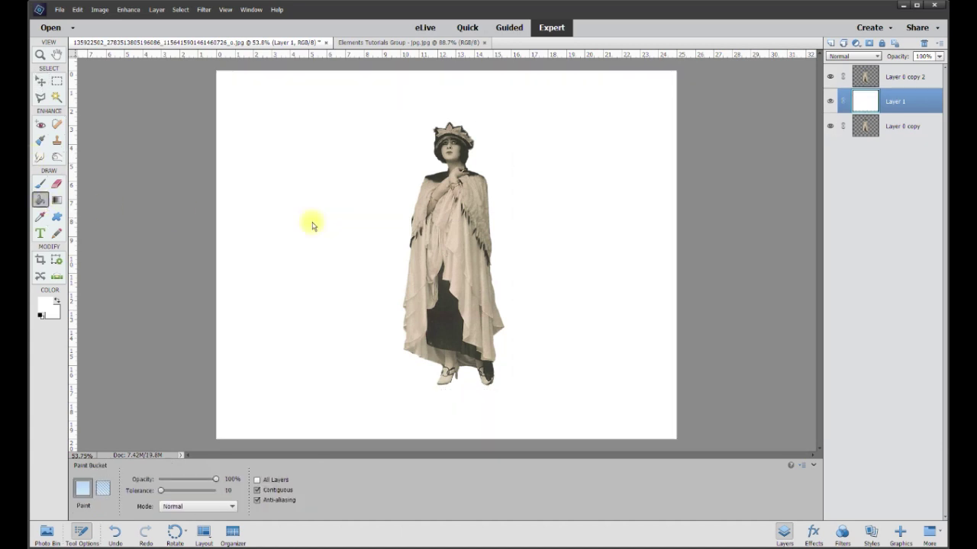
Step: Move the top cutout figure slightly to the left on the white canvas
click(41, 82)
click(760, 261)
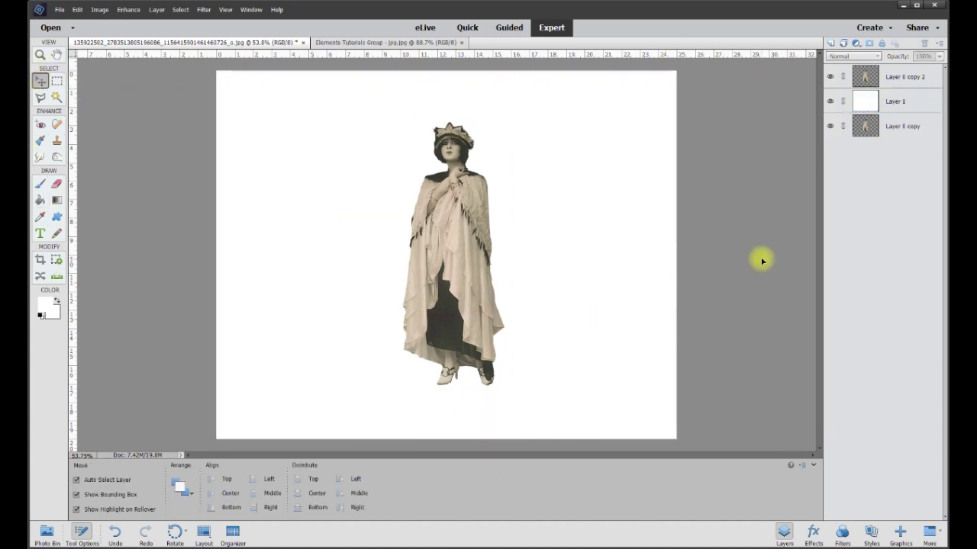
drag(454, 247, 443, 271)
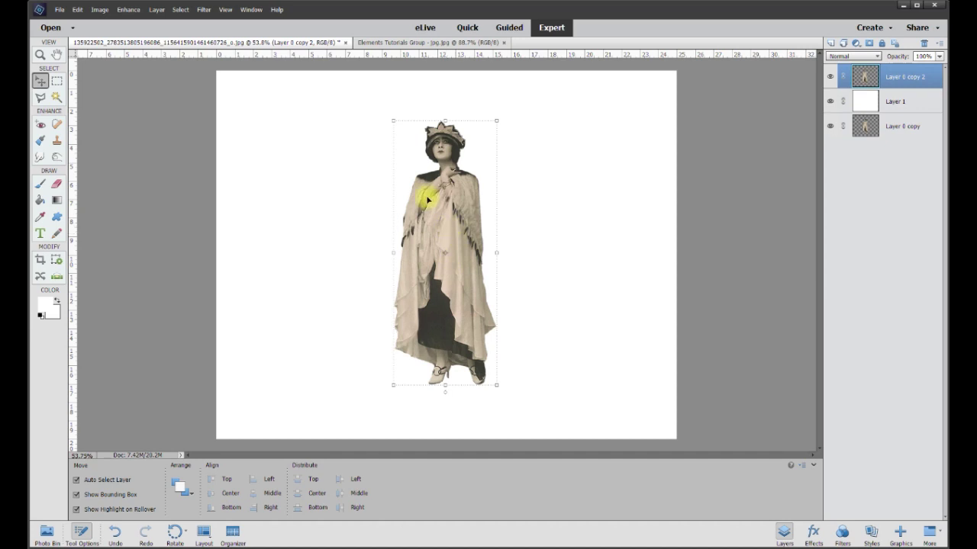
Step: Raise the cutout figure's brightness to about 24 and contrast to about 43, comparing the result with the original through the preview
click(99, 10)
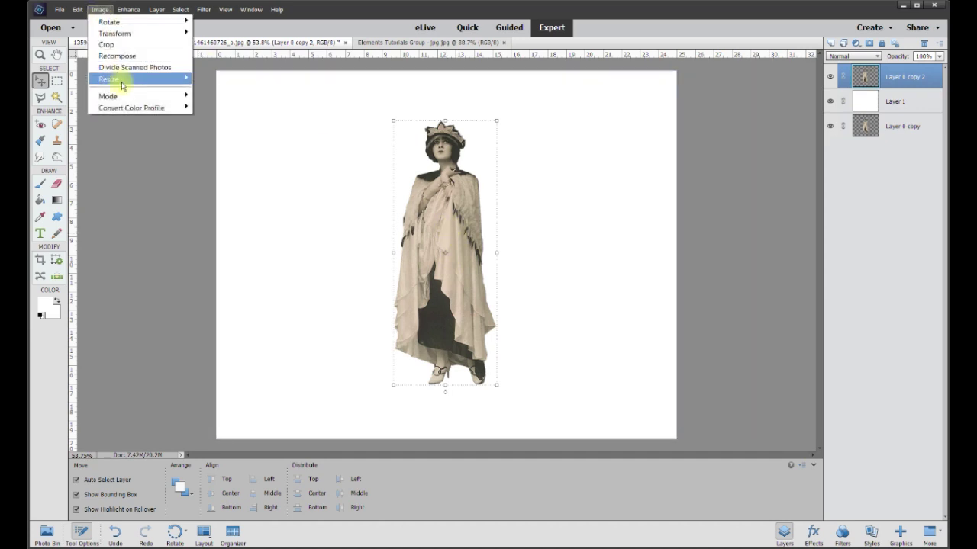
mouse_move(121, 9)
mouse_move(167, 143)
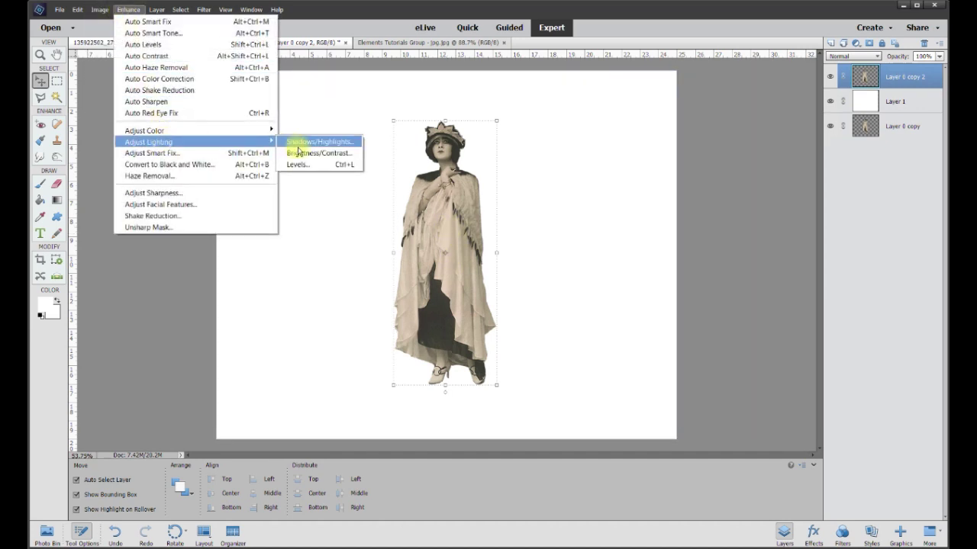
click(316, 152)
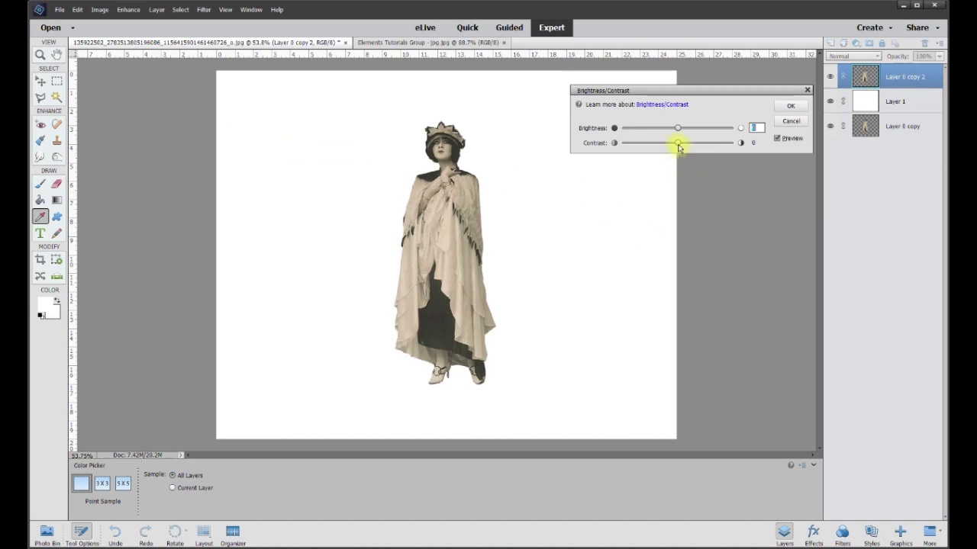
mouse_move(696, 147)
mouse_down()
mouse_move(680, 142)
mouse_move(703, 145)
mouse_up()
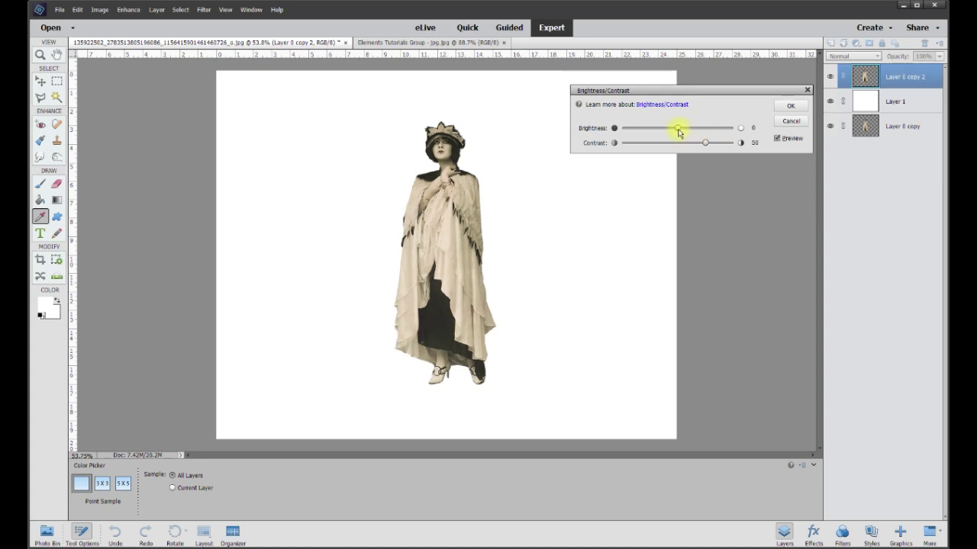
drag(678, 132, 693, 132)
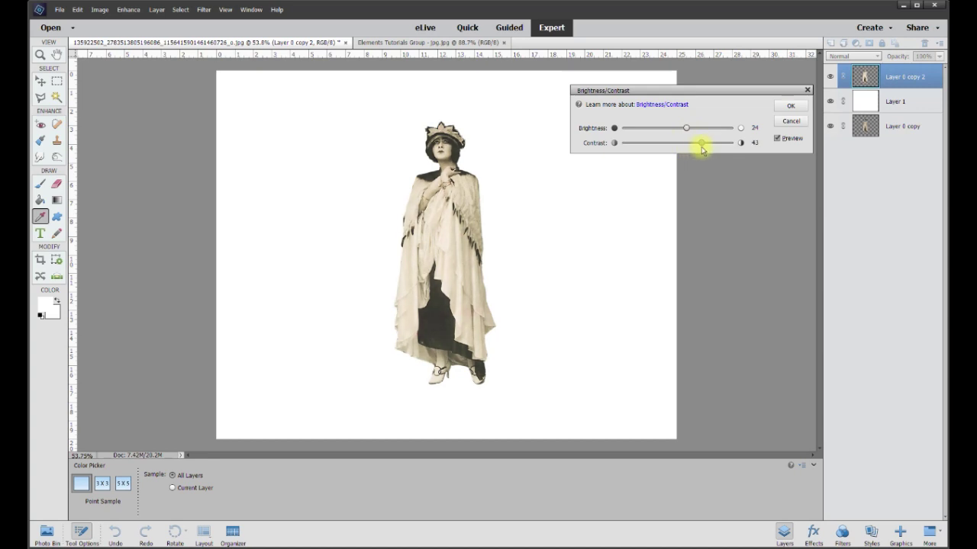
drag(668, 152, 686, 152)
click(777, 139)
click(777, 139)
click(777, 140)
click(777, 140)
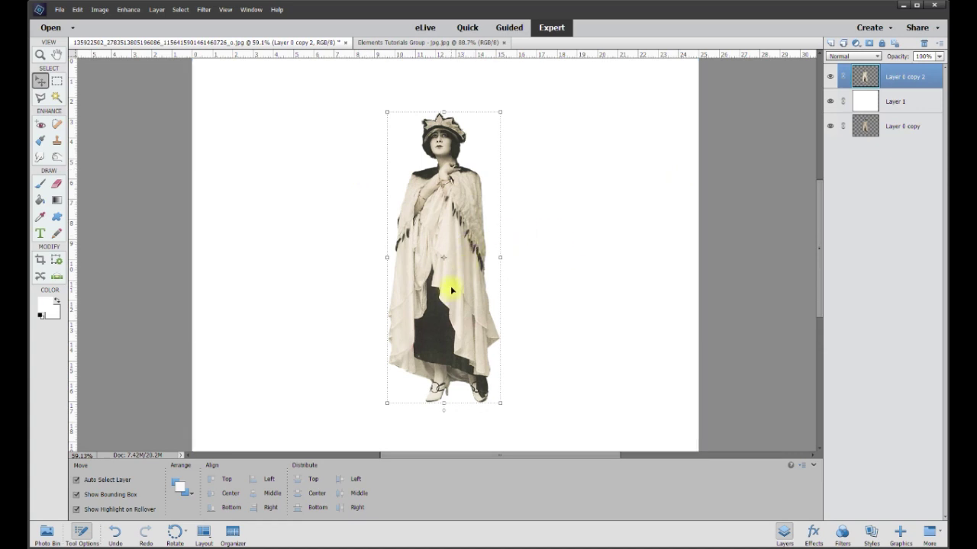
Step: Add a black drop shadow to the cutout figure with a 135° lighting angle, about 47 px distance and 100% opacity
click(556, 257)
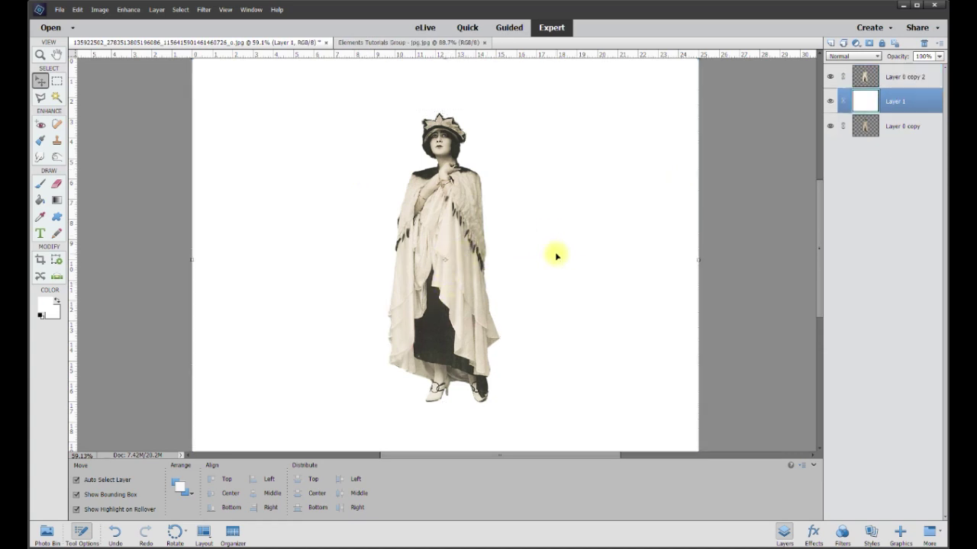
right_click(448, 255)
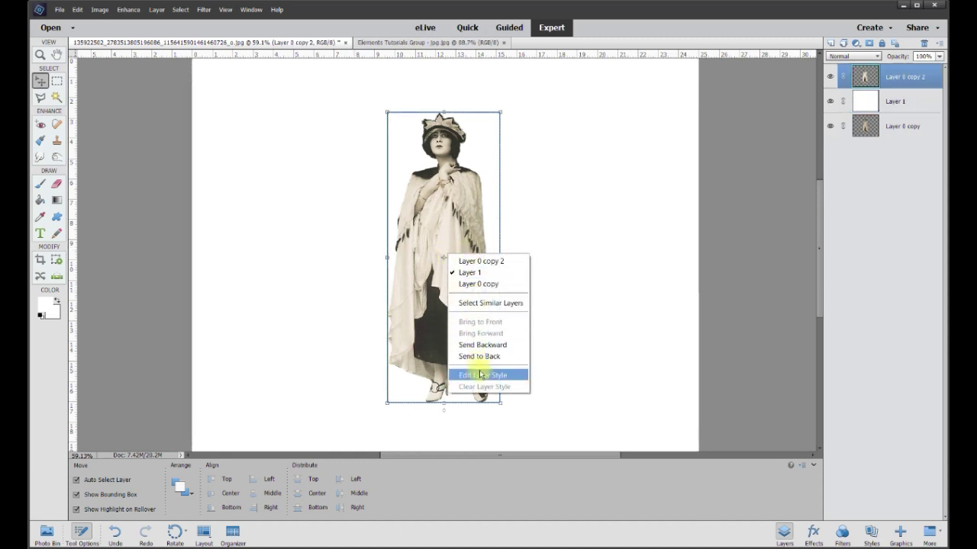
click(481, 375)
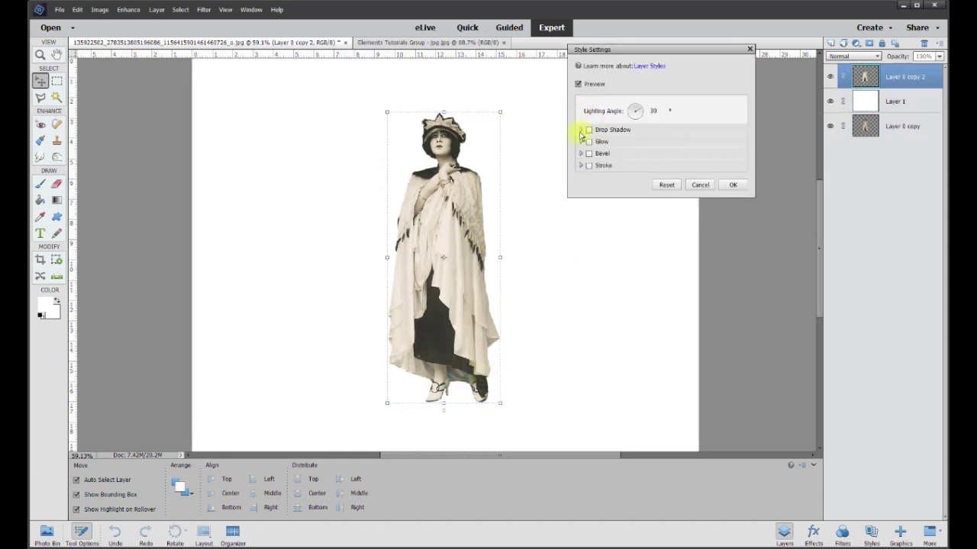
click(589, 131)
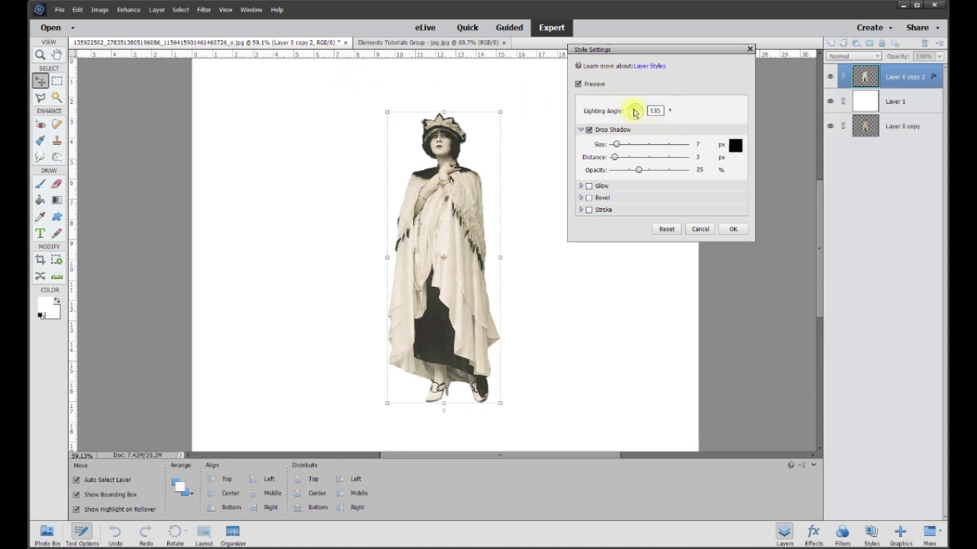
drag(639, 173, 739, 177)
drag(615, 161, 636, 161)
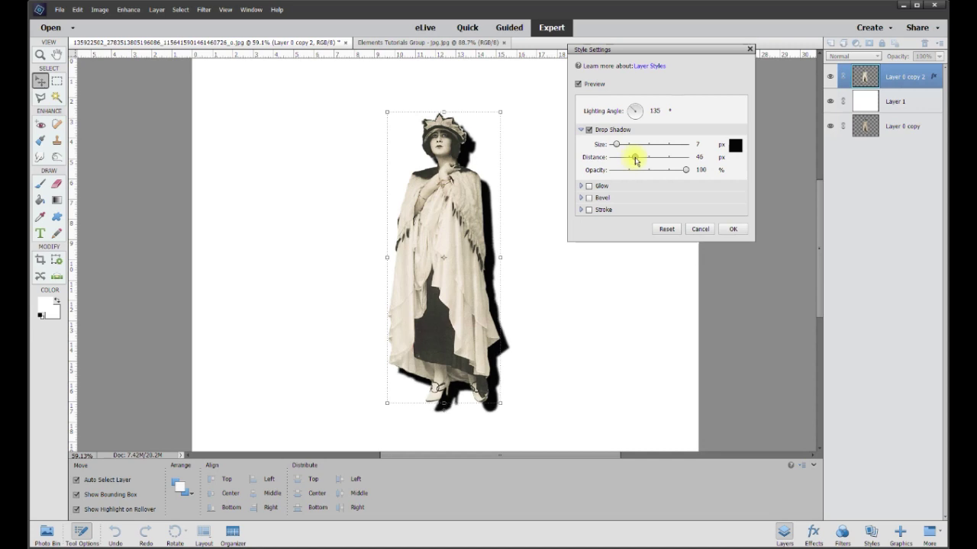
drag(633, 111, 610, 90)
click(647, 111)
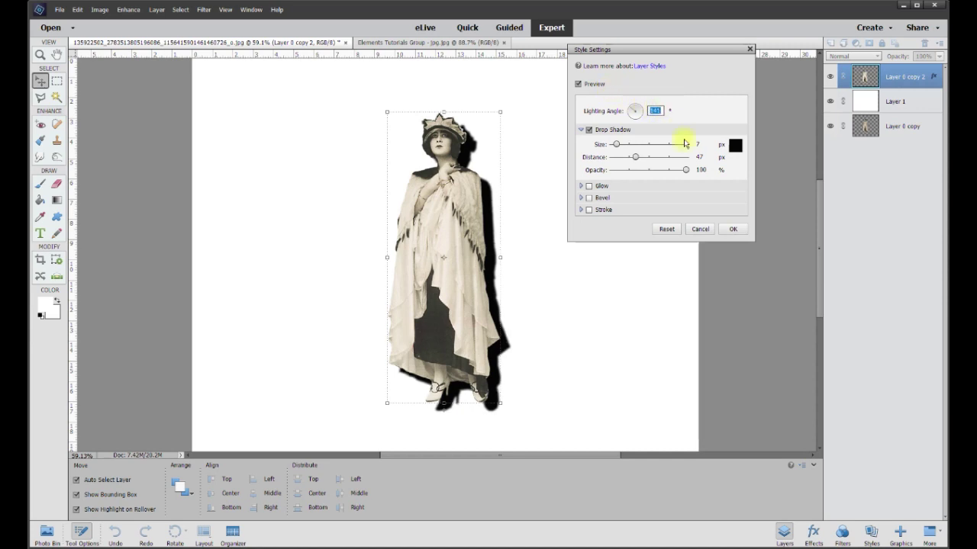
text(135)
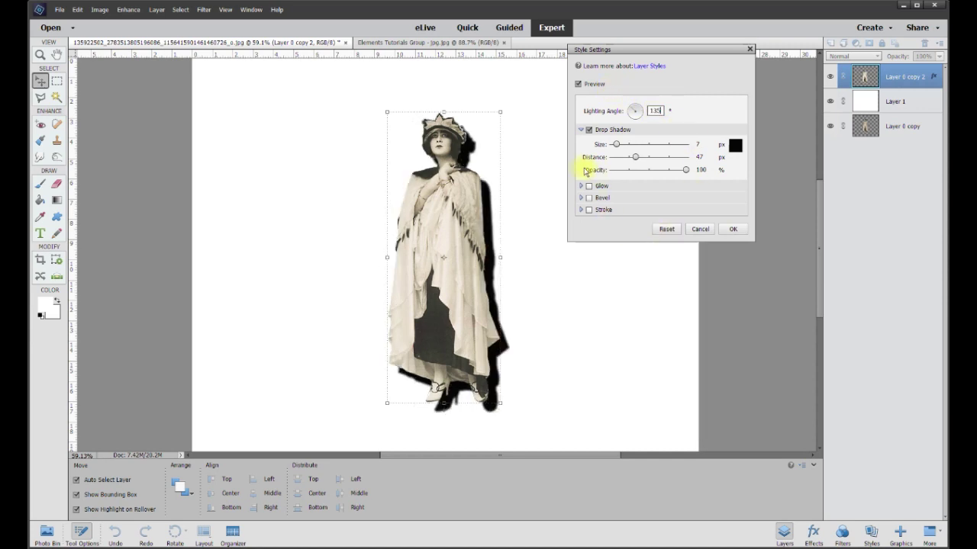
Step: Soften the drop shadow by setting its size to 35 px and its distance to about 28 px
drag(616, 146, 625, 148)
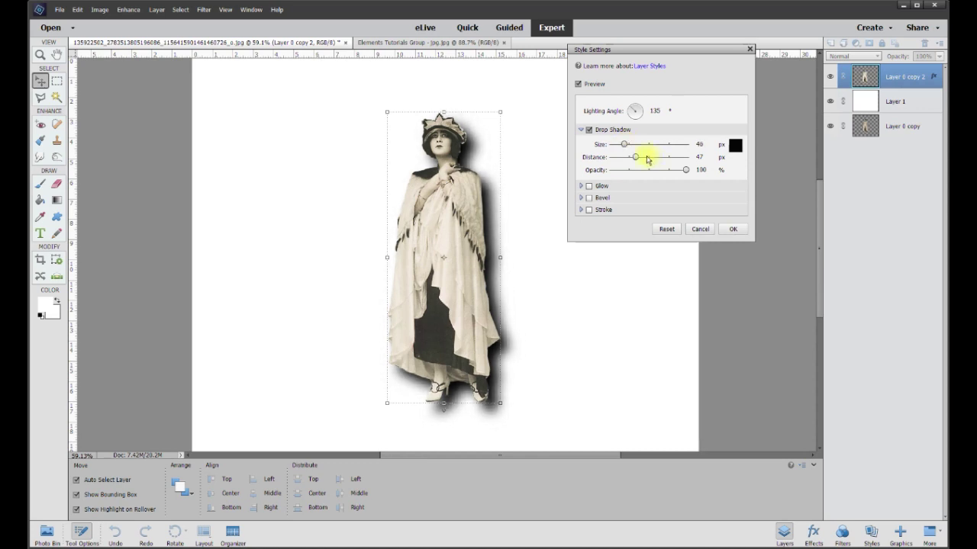
drag(633, 160, 627, 158)
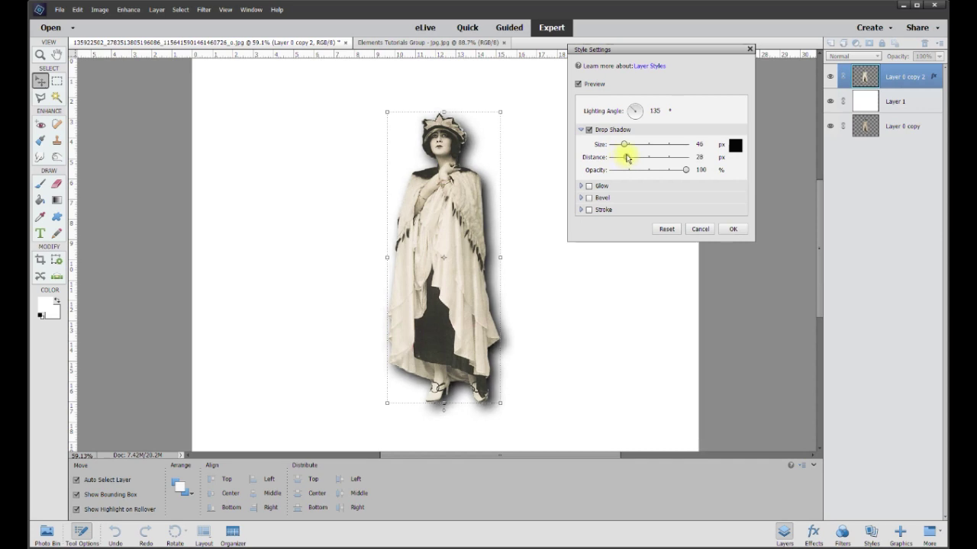
drag(624, 146, 623, 146)
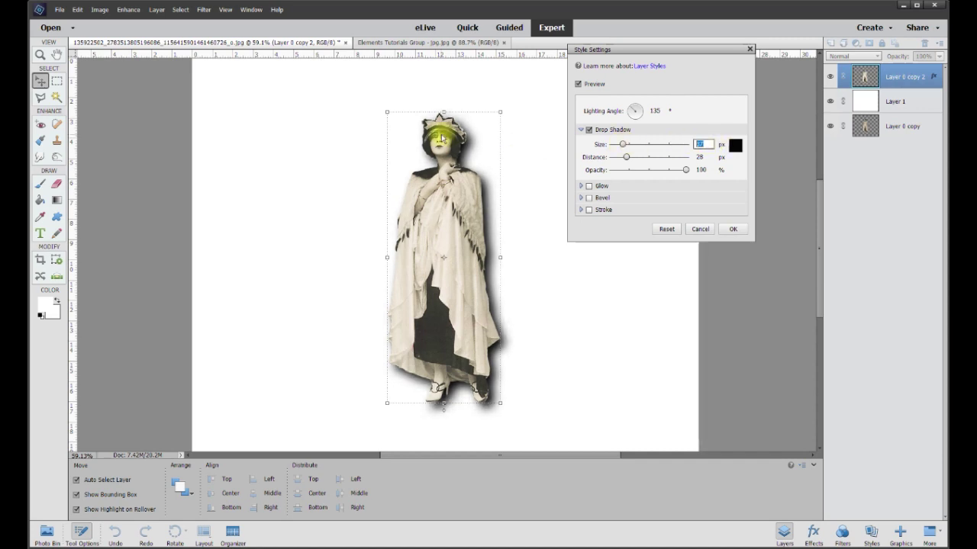
text(35)
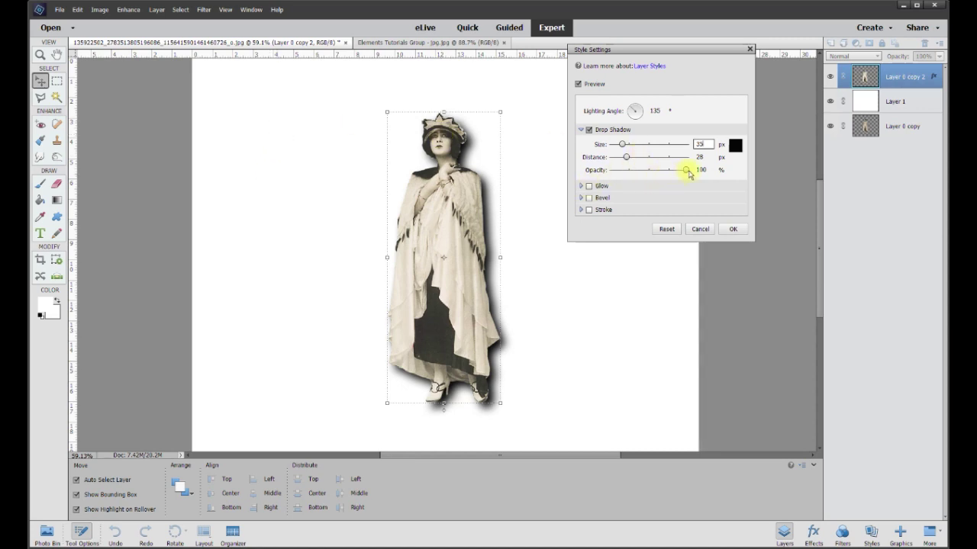
Step: Reduce the drop shadow's opacity to about 49%, set the lighting angle to about 160° and apply the layer style
drag(686, 174, 658, 173)
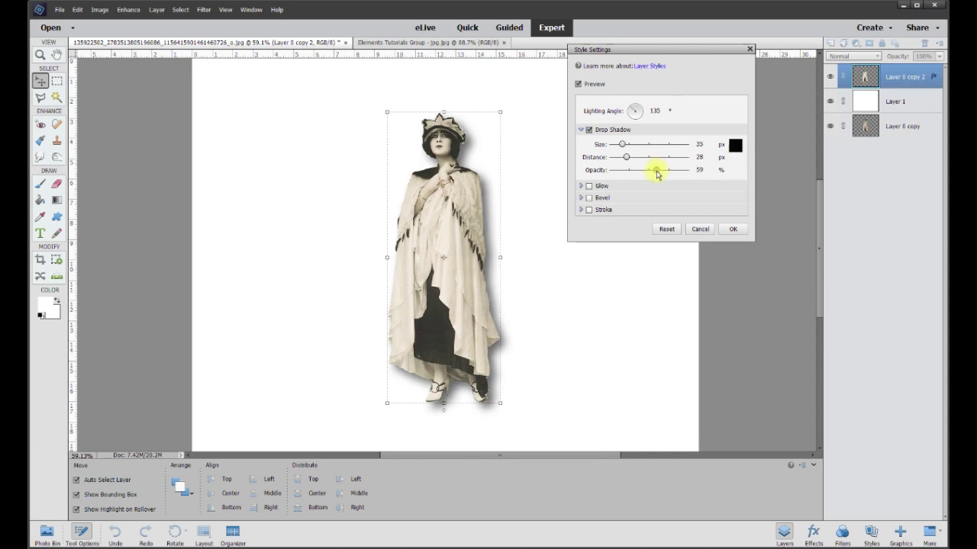
drag(657, 175, 649, 175)
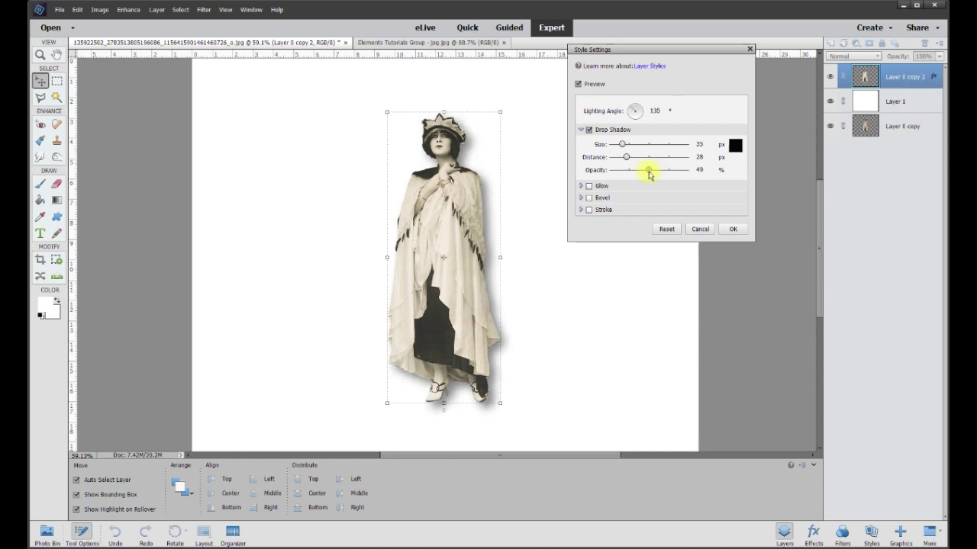
drag(631, 111, 631, 113)
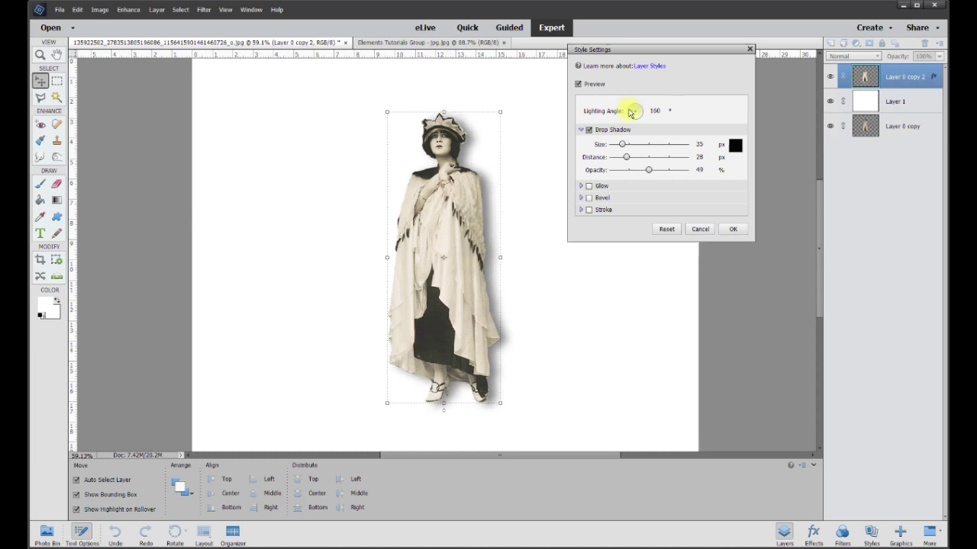
click(737, 230)
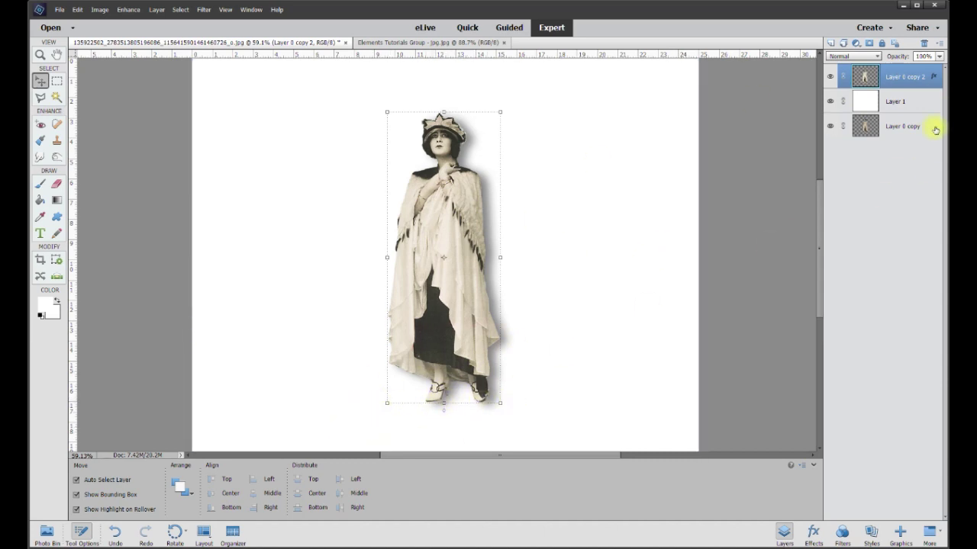
Step: Add an empty layer directly above the white Layer 1 and set the foreground color to black
click(895, 107)
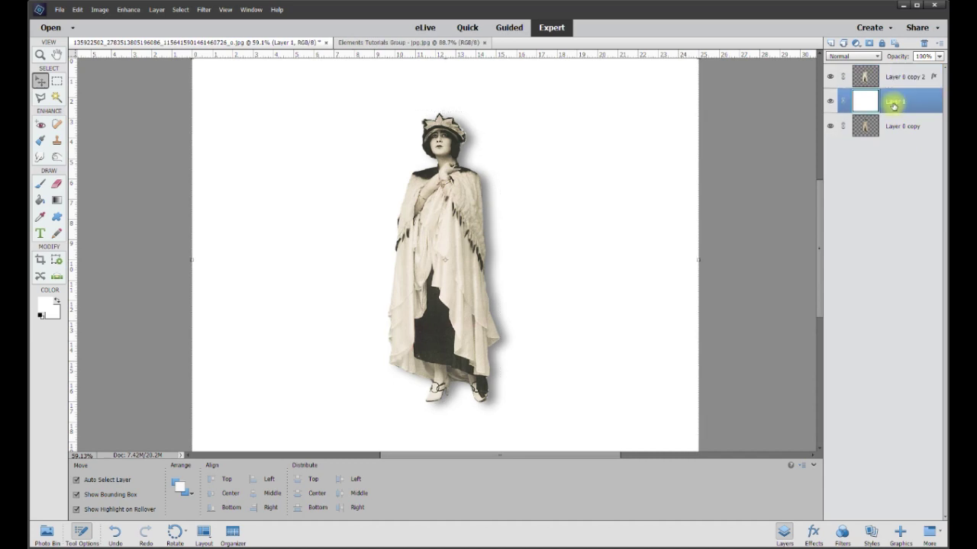
click(831, 42)
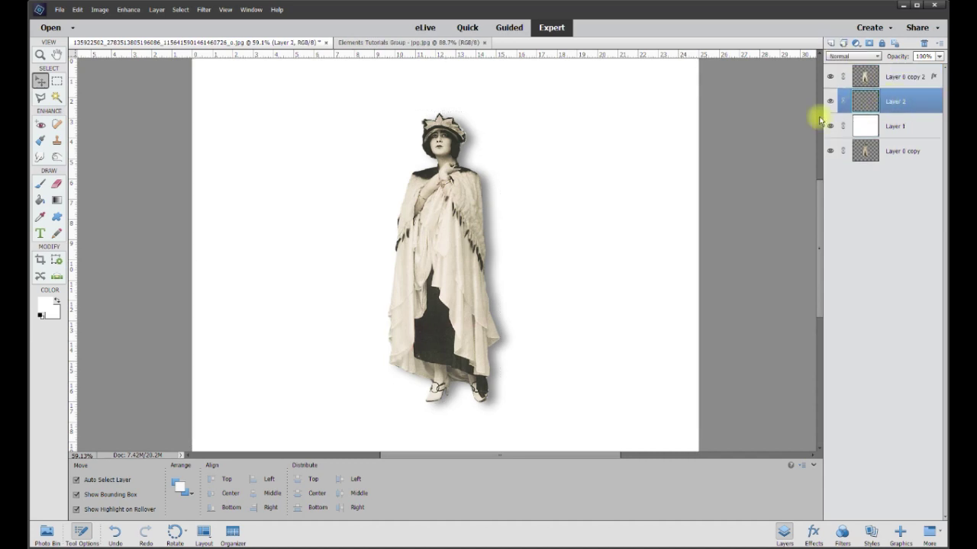
click(45, 306)
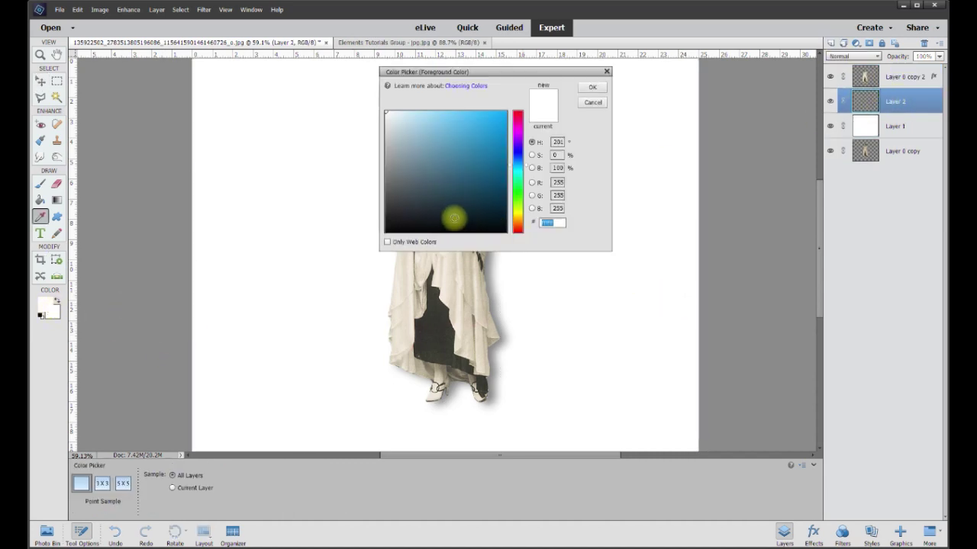
click(454, 219)
click(593, 87)
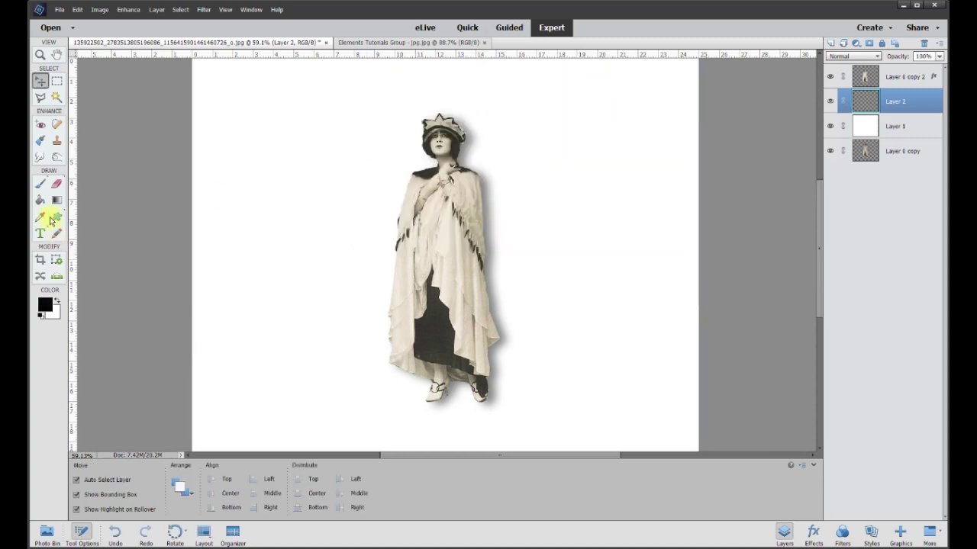
Step: Paint soft black shadows beneath both shoes on the new layer using a 100 px brush at 100% opacity
click(41, 183)
click(262, 498)
text(25)
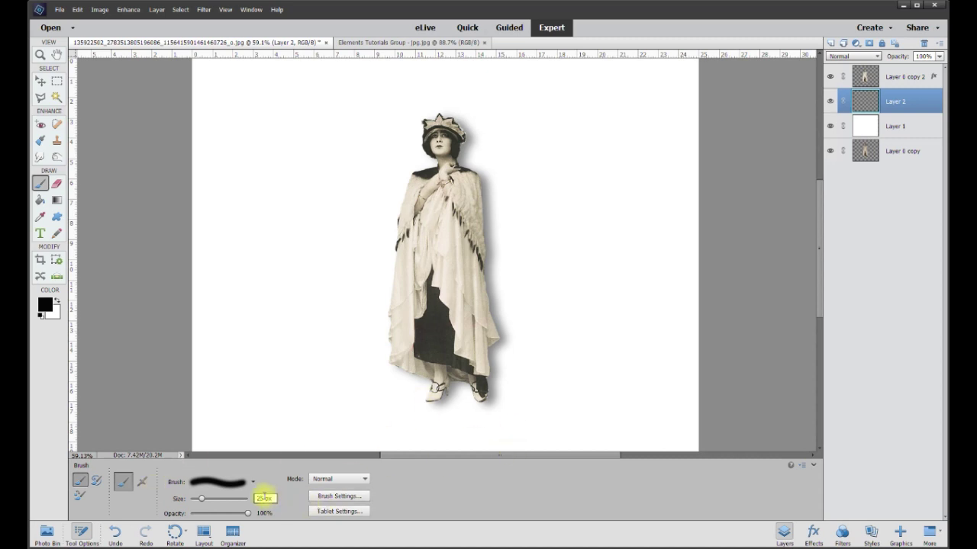
text(100)
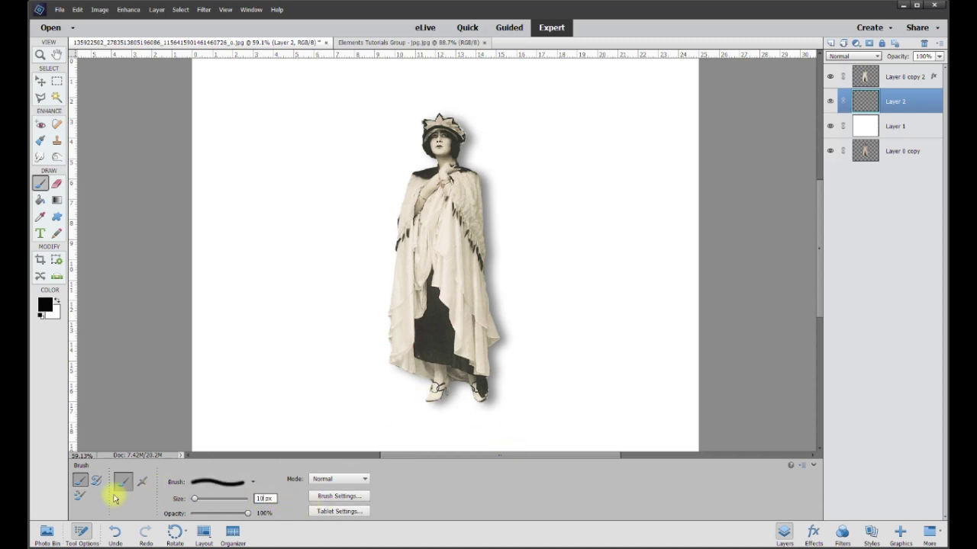
click(42, 84)
scroll(517, 323, up, 2)
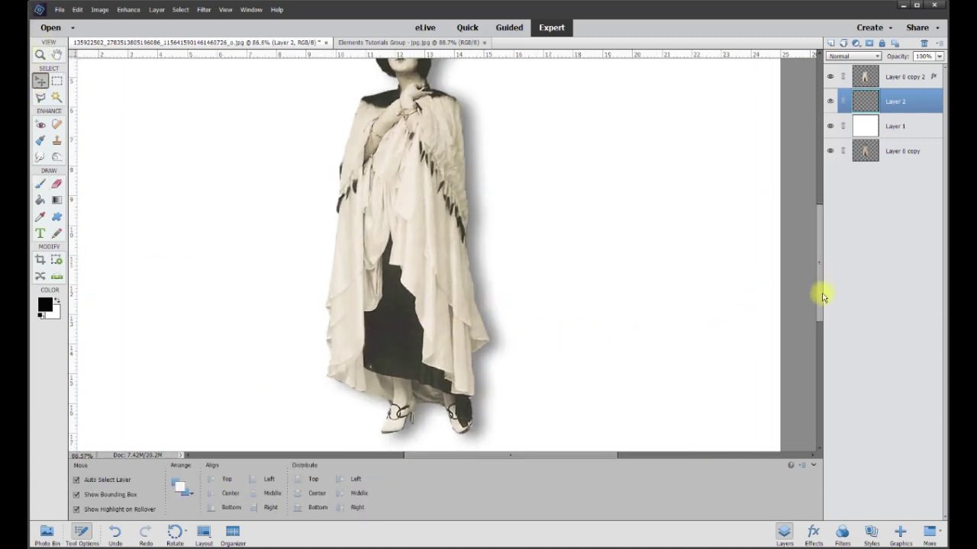
drag(820, 291, 824, 323)
scroll(410, 283, up, 2)
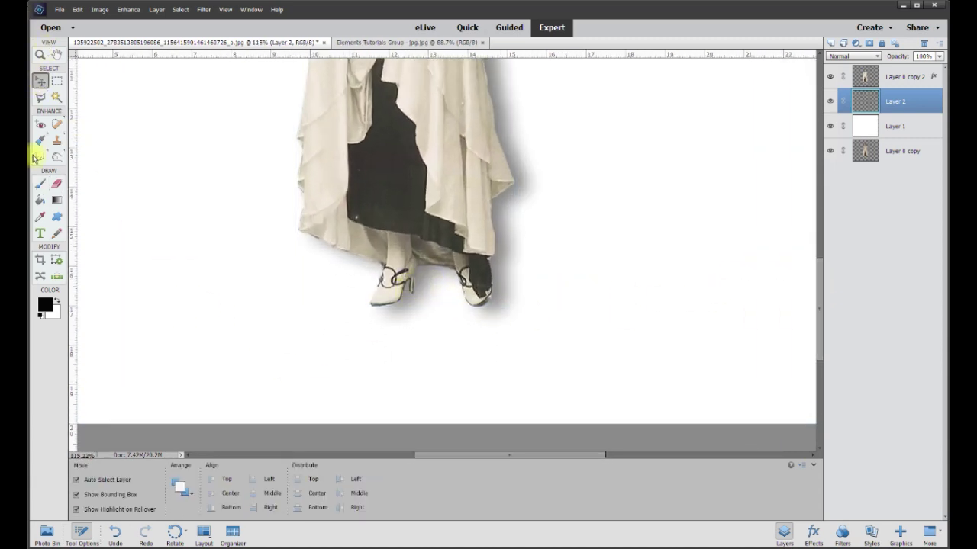
click(38, 184)
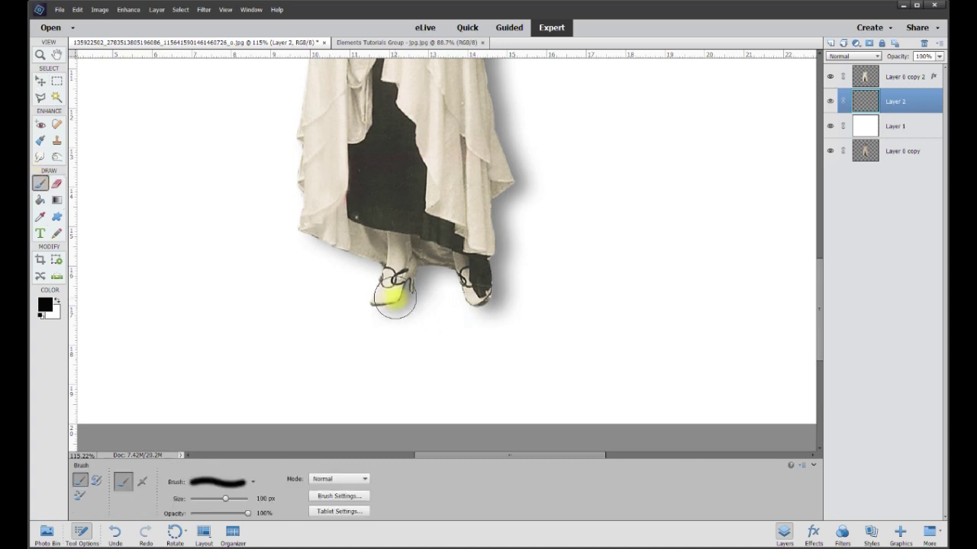
mouse_move(381, 299)
mouse_down()
mouse_move(374, 305)
mouse_move(404, 298)
mouse_move(392, 290)
mouse_up()
mouse_move(475, 298)
mouse_down()
mouse_move(466, 305)
mouse_move(470, 286)
mouse_up()
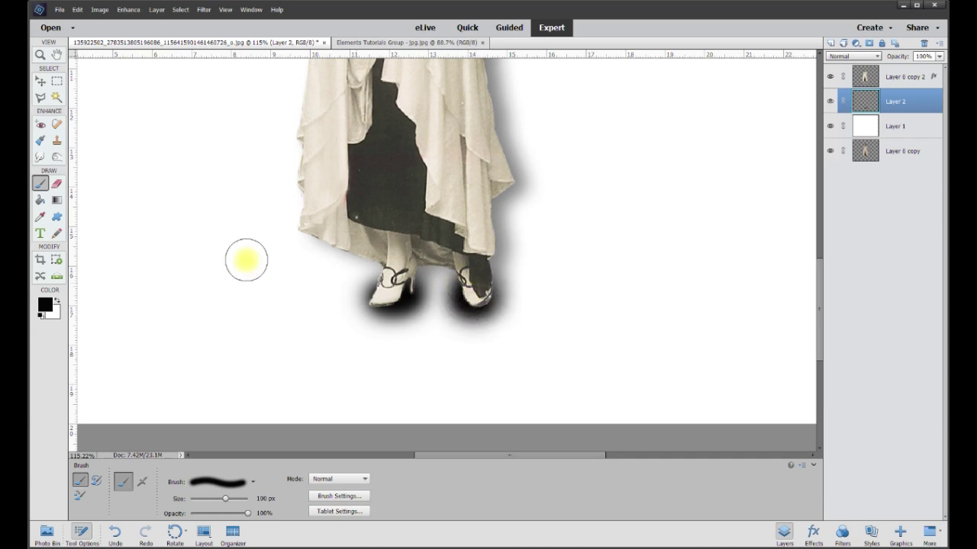
Step: Choose the Smudge tool and lower the opacity of the shoe shadow layer to 30%
click(39, 156)
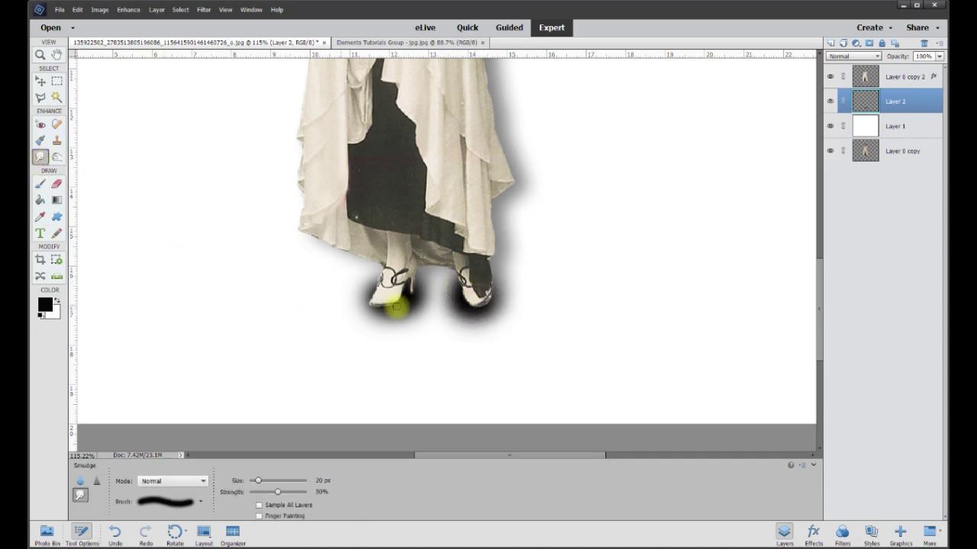
click(940, 58)
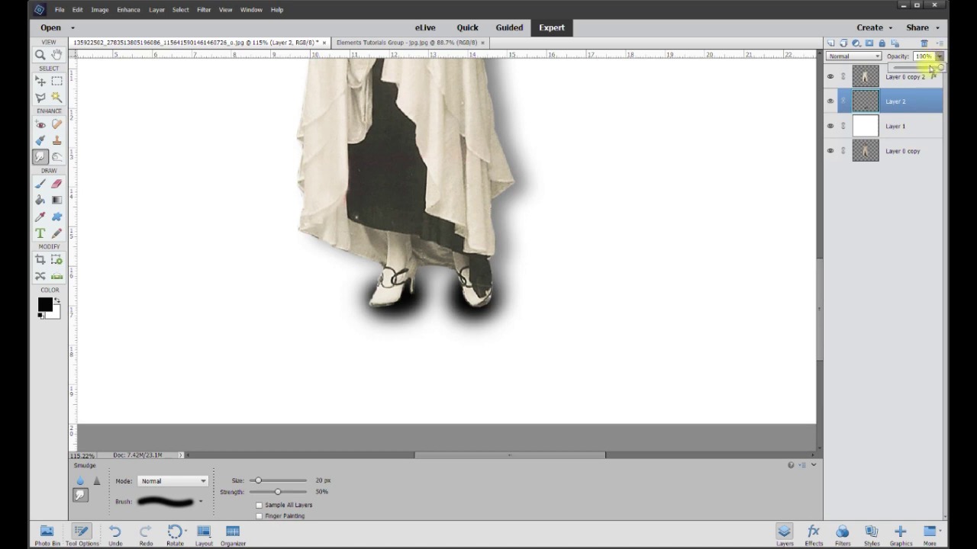
drag(940, 70, 912, 71)
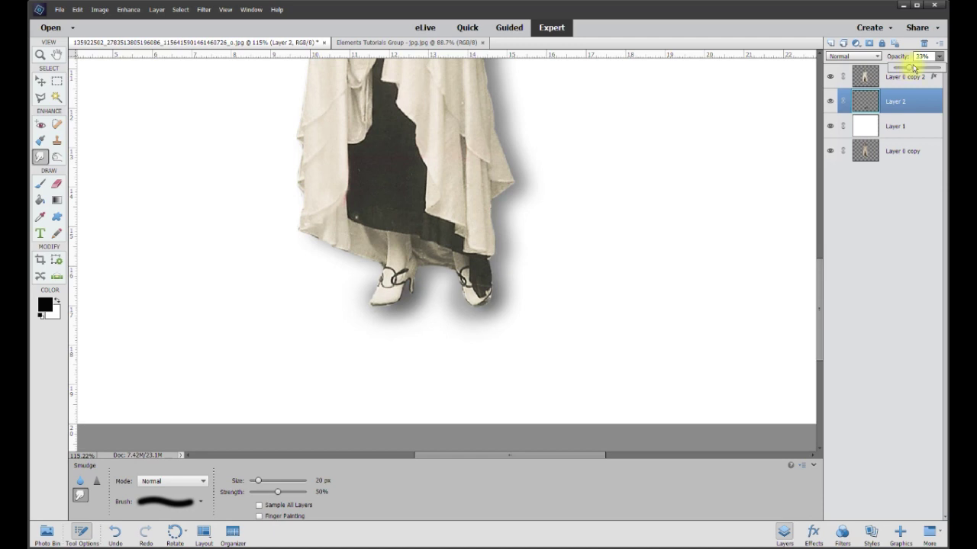
click(922, 56)
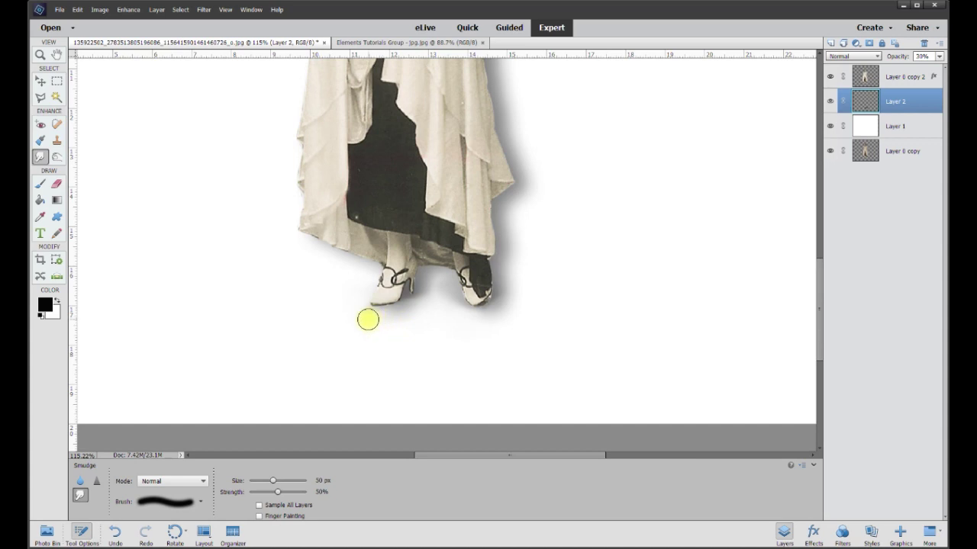
Step: Smudge the shadows beneath both shoes to soften them, and toggle the shadow layer's visibility to compare the effect
drag(416, 297, 370, 306)
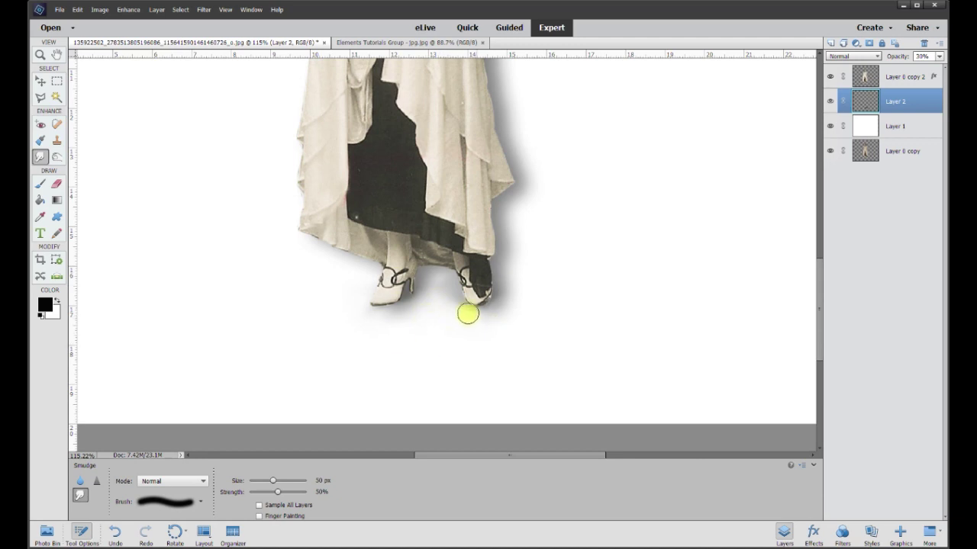
click(915, 101)
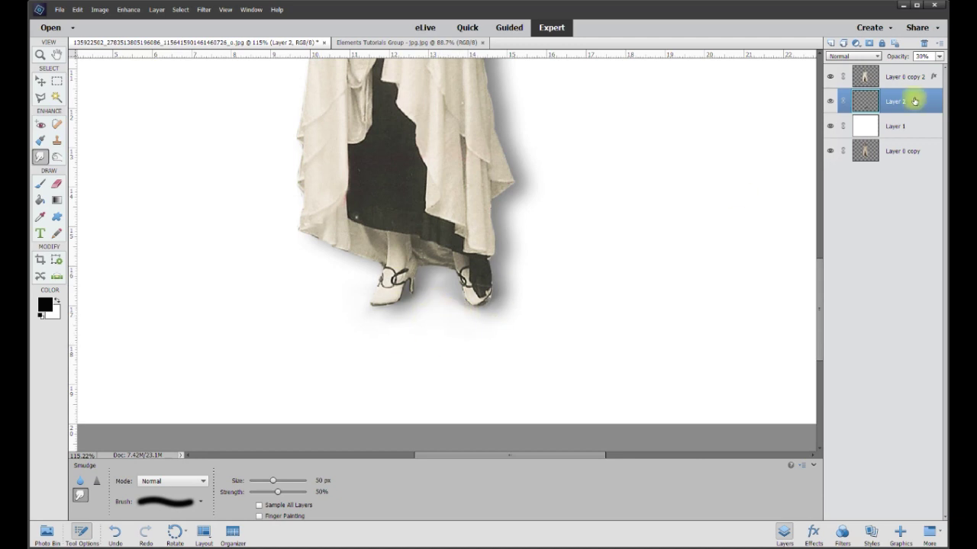
click(831, 103)
click(831, 103)
click(831, 103)
click(831, 103)
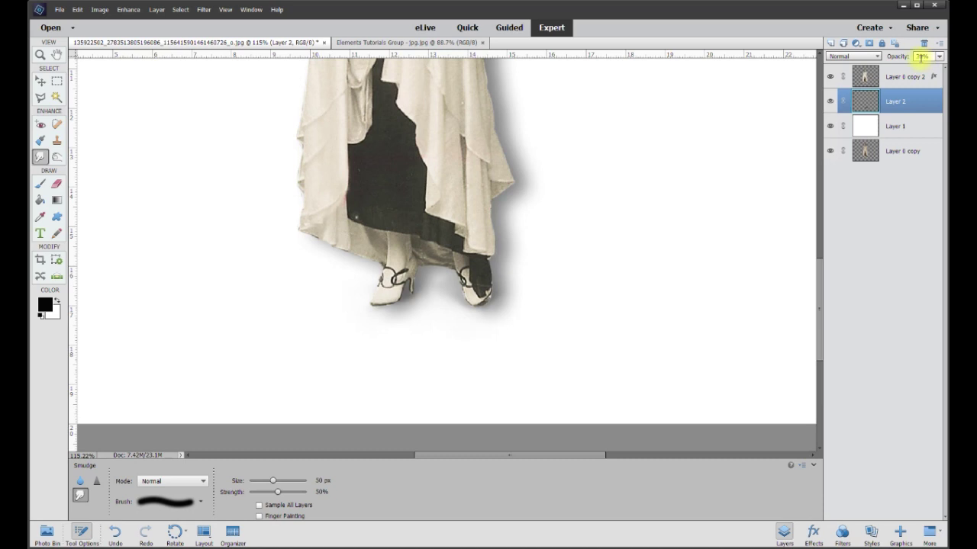
Step: Set the opacity of the shoe shadow layer to 40%
drag(895, 54, 896, 55)
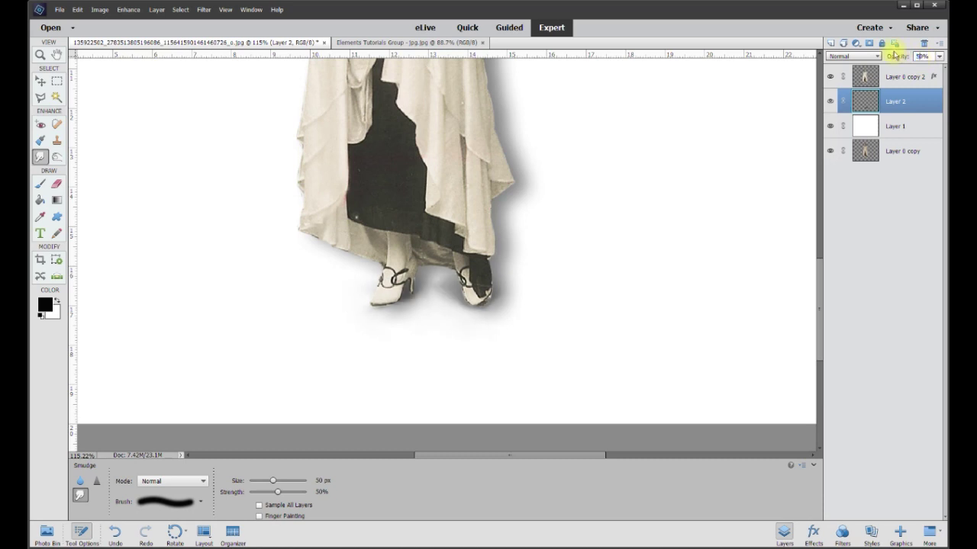
text(40)
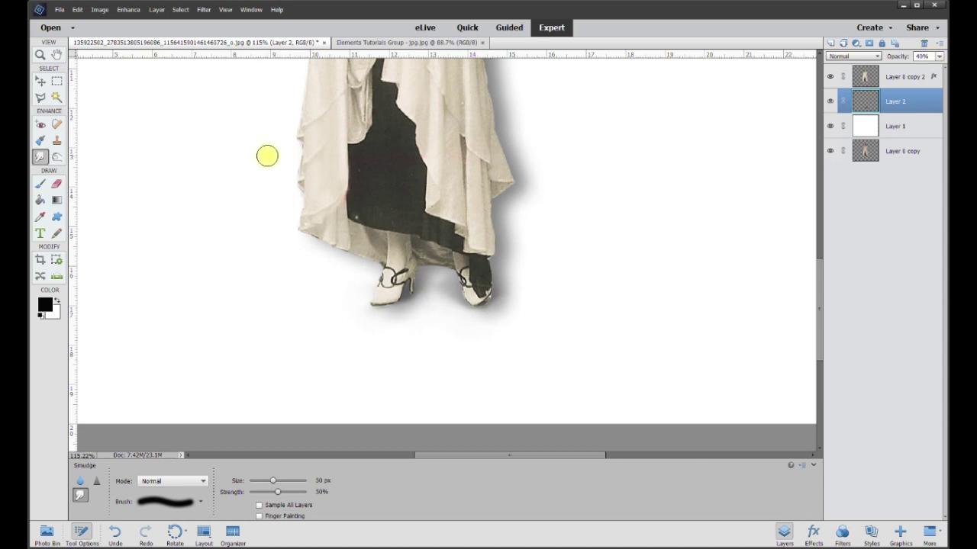
scroll(266, 154, down, 3)
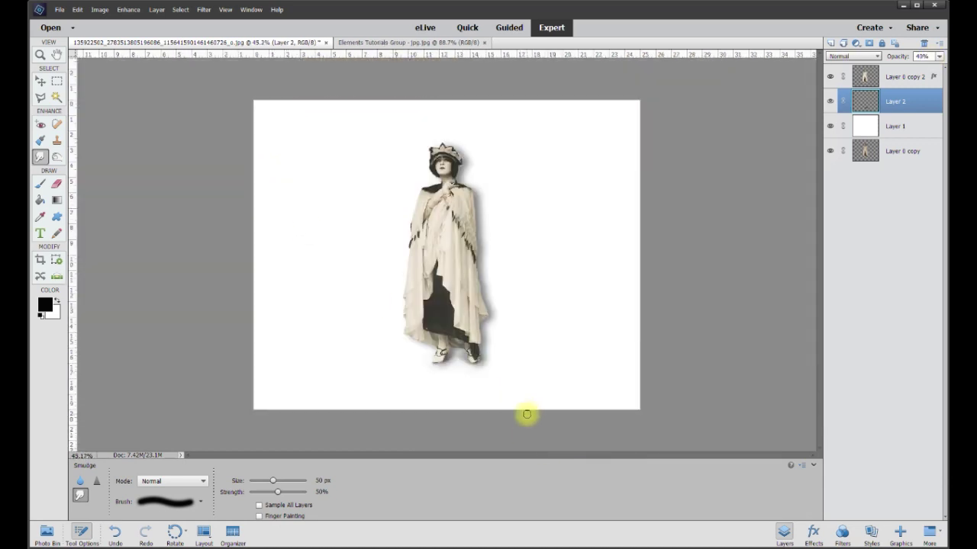
scroll(525, 375, up, 2)
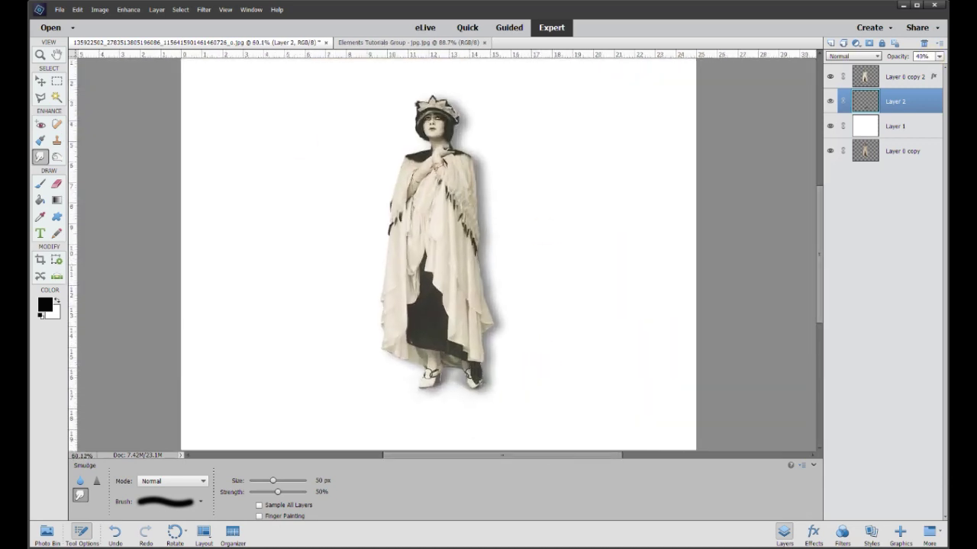
Step: Switch to the Move tool and select the white background layer to check the finished figure
click(36, 82)
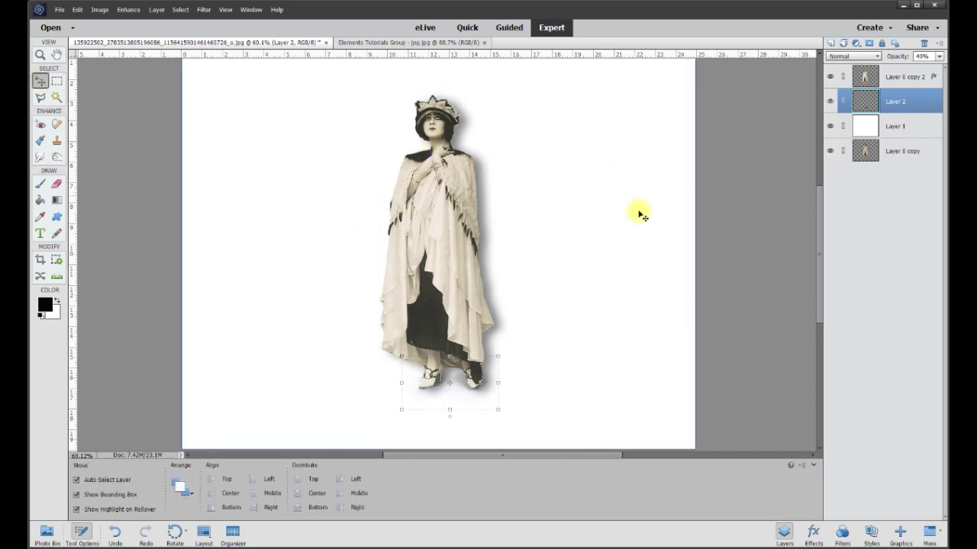
click(585, 367)
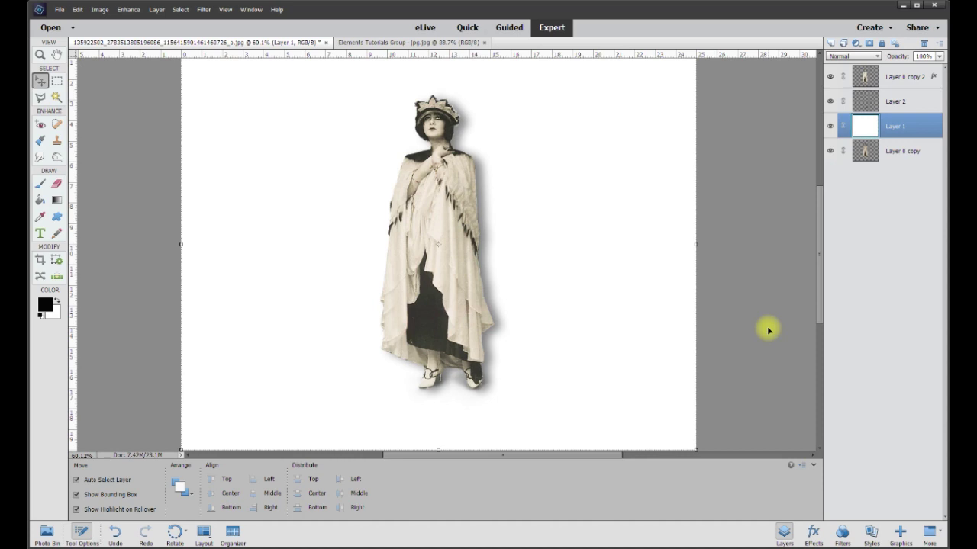
scroll(768, 330, up, 1)
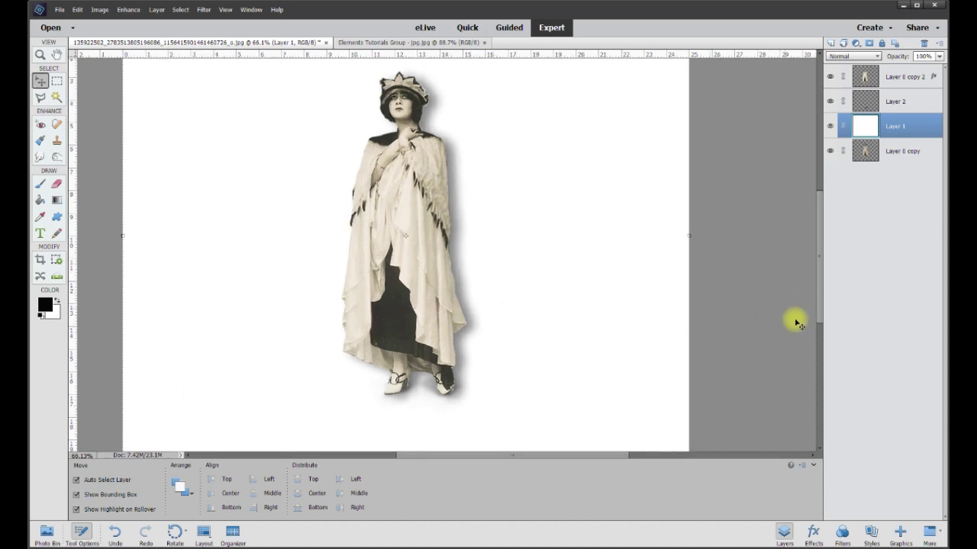
scroll(819, 284, up, 1)
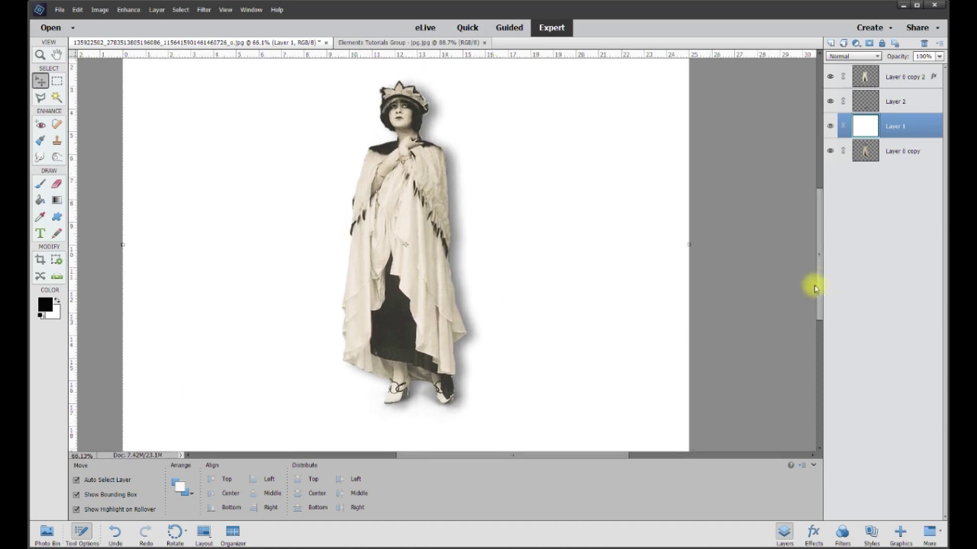